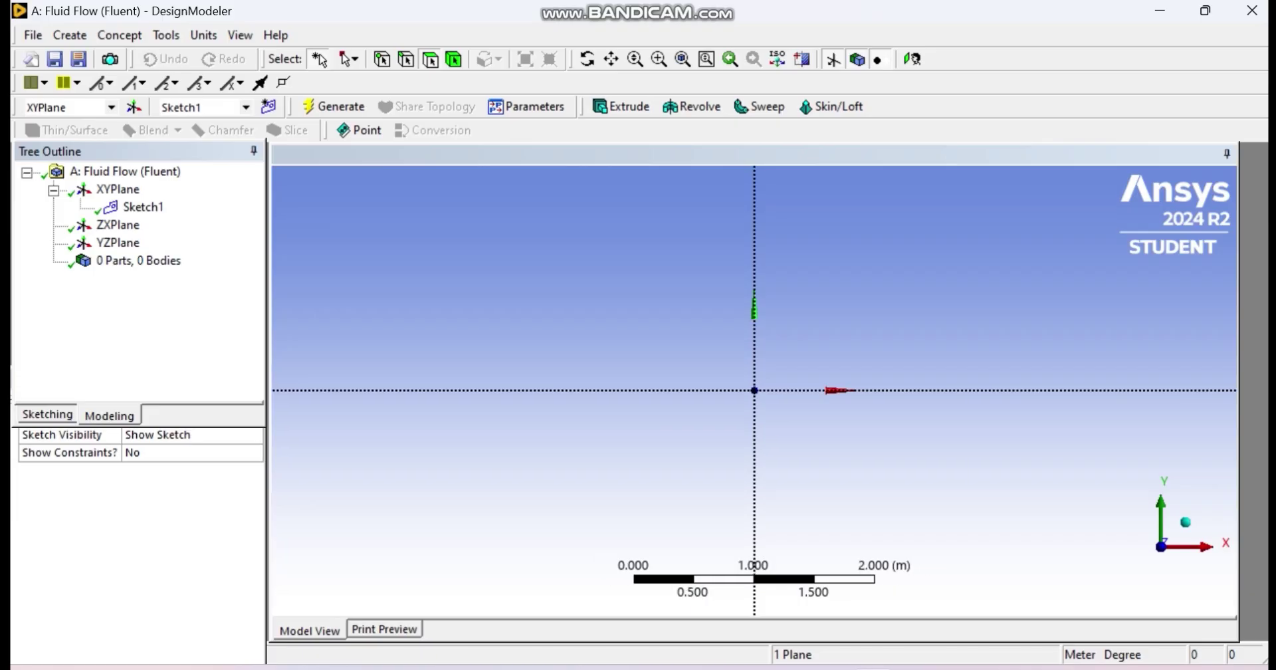
Step: Sketch a circle centred on the origin in Sketch1 on the XY plane
left_click(142, 207)
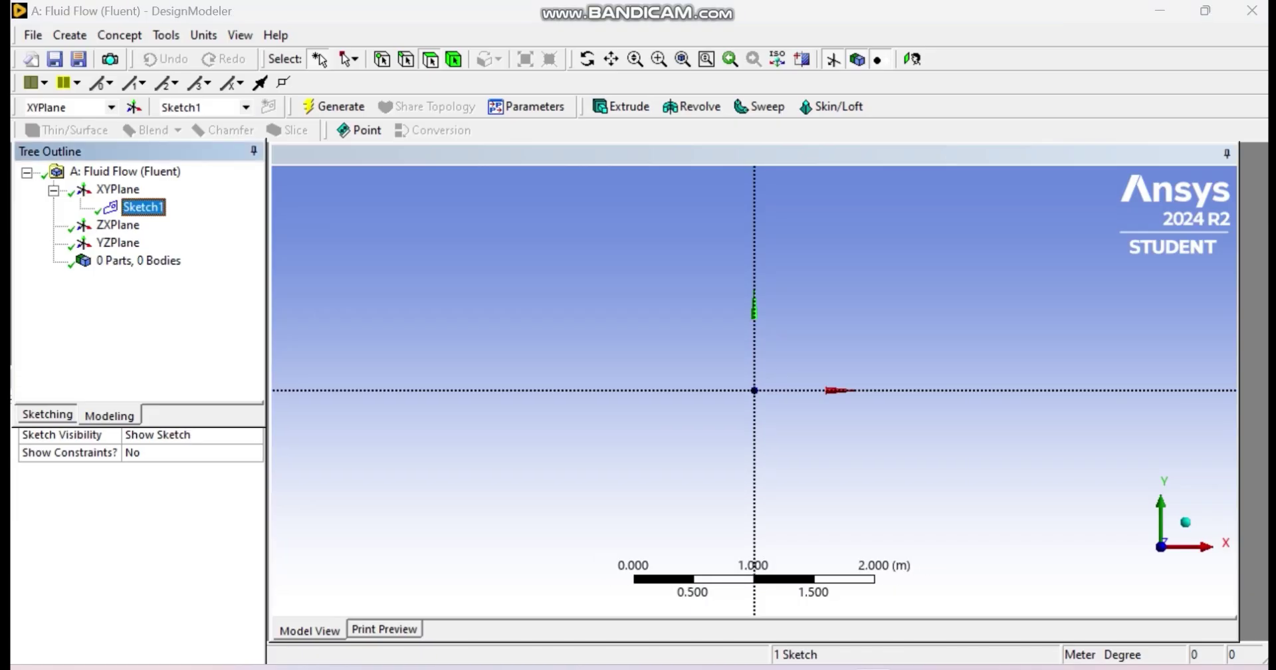
left_click(47, 414)
left_click(251, 324)
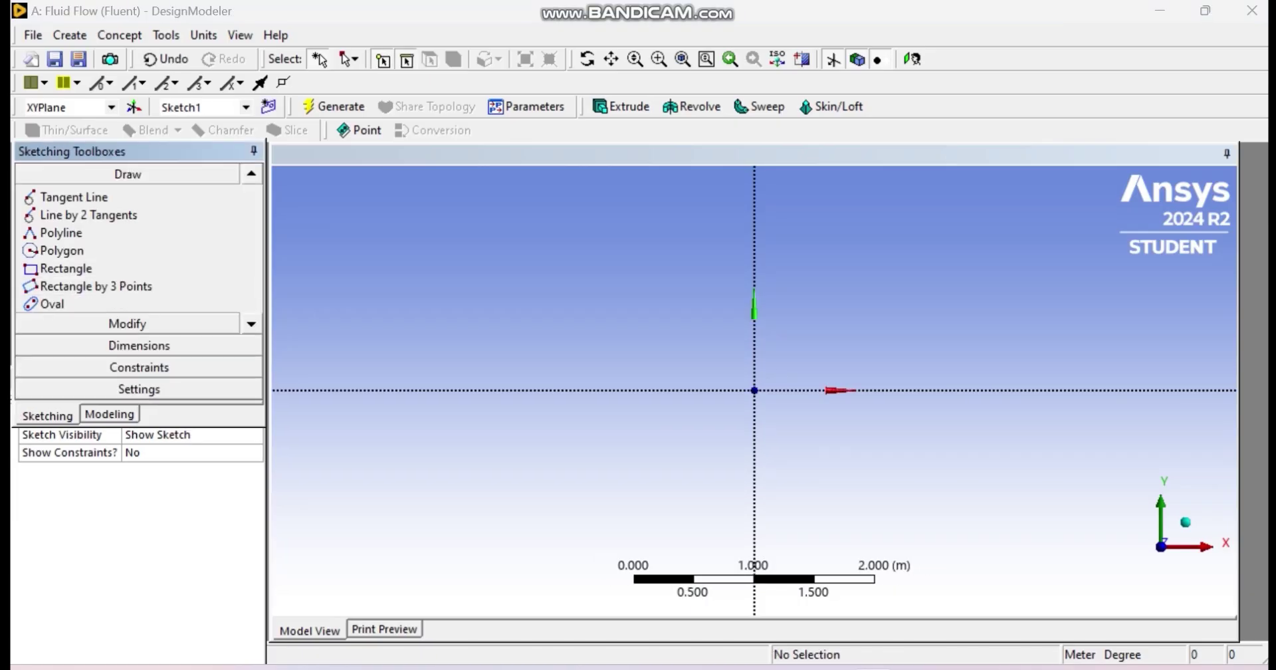
left_click(250, 324)
left_click(56, 304)
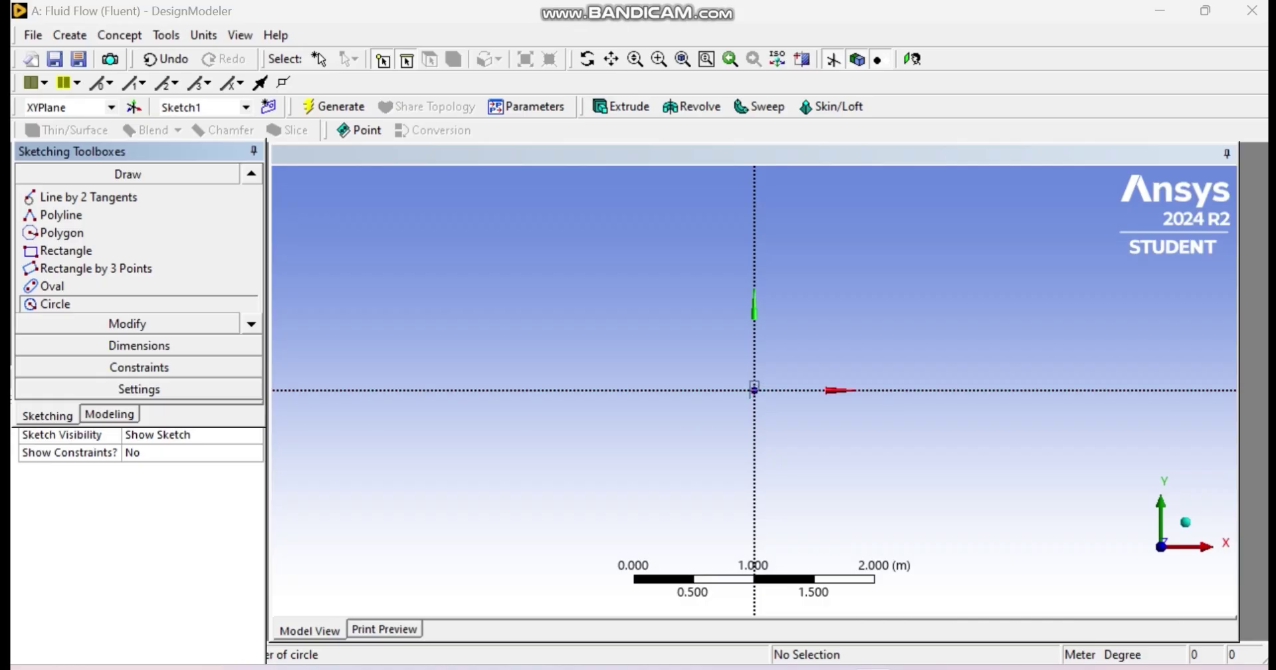
left_click(754, 390)
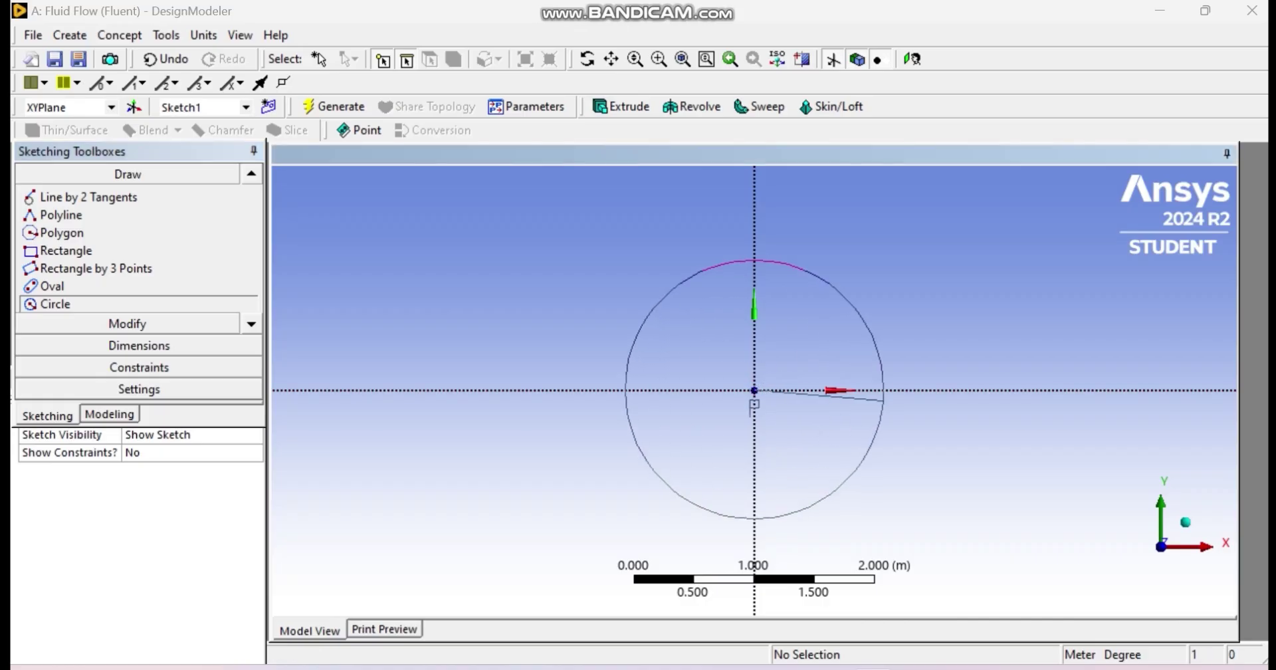
left_click(883, 391)
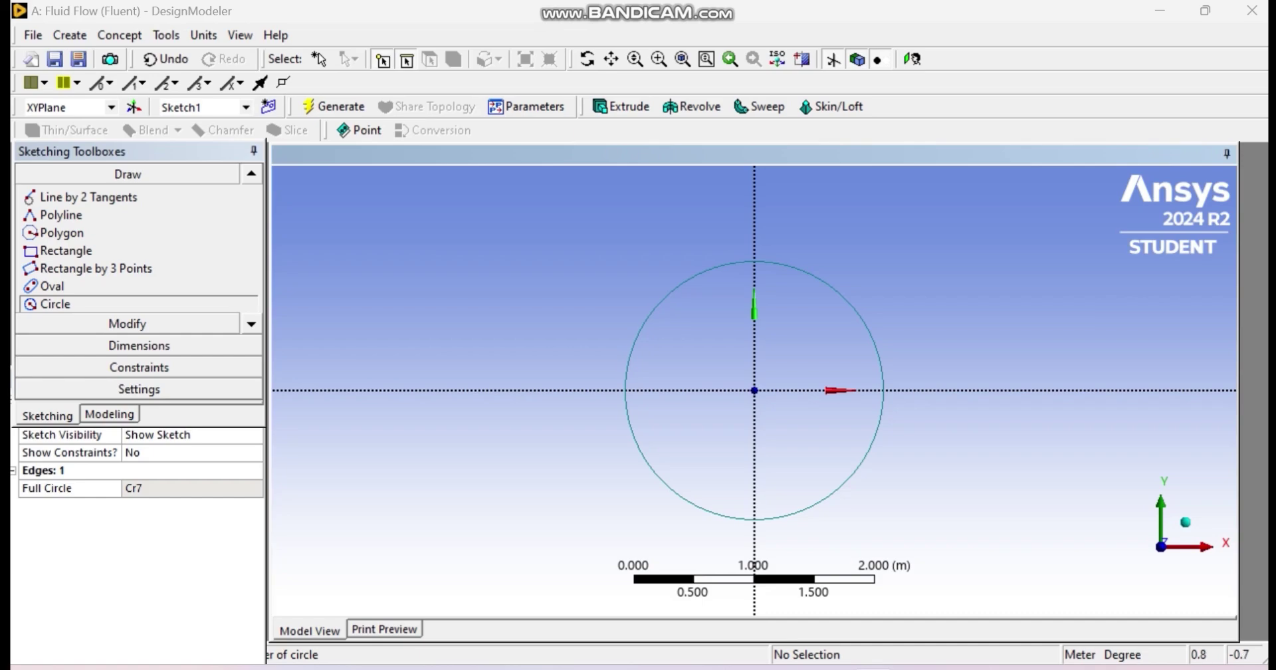
Step: Add a diameter dimension to the circle and set it to 0.2 m
left_click(139, 345)
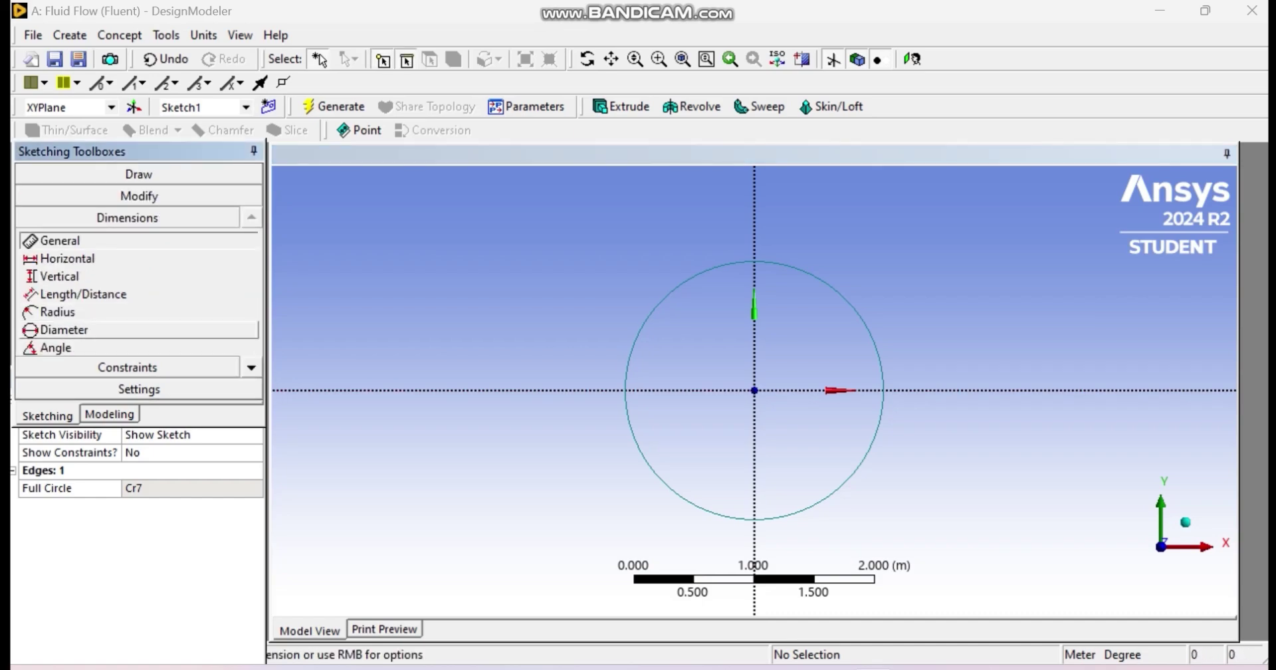
left_click(64, 329)
left_click(875, 344)
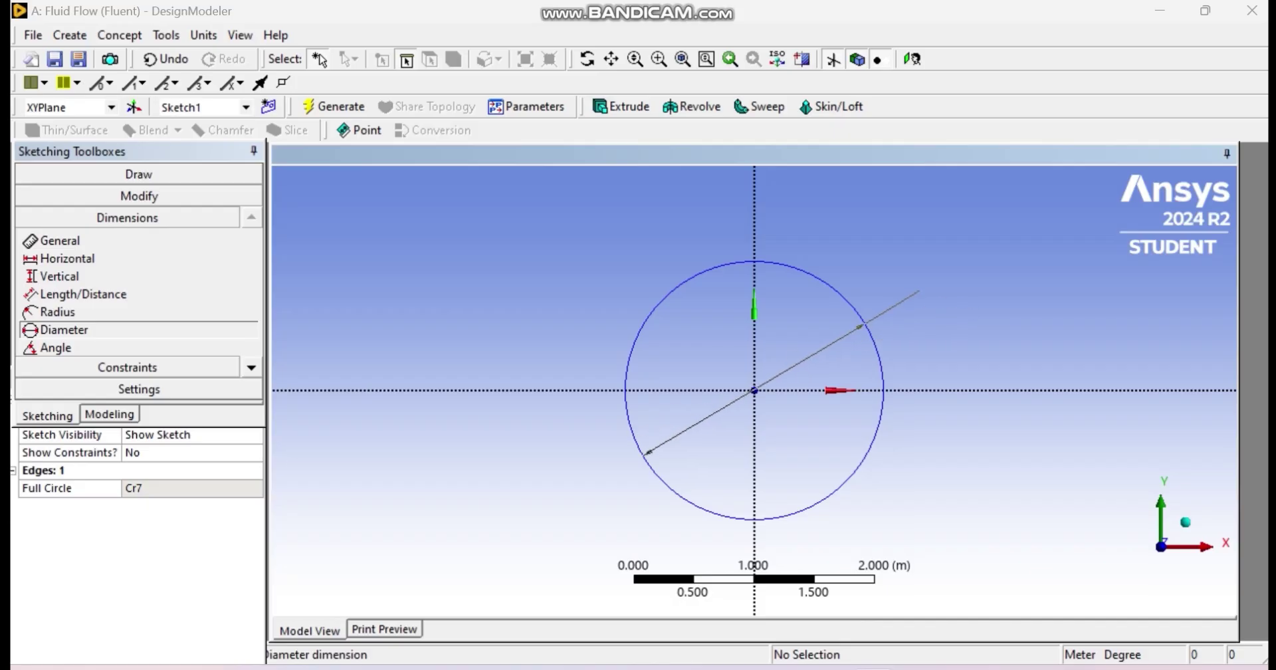
left_click(862, 270)
left_click(171, 488)
type("0.2")
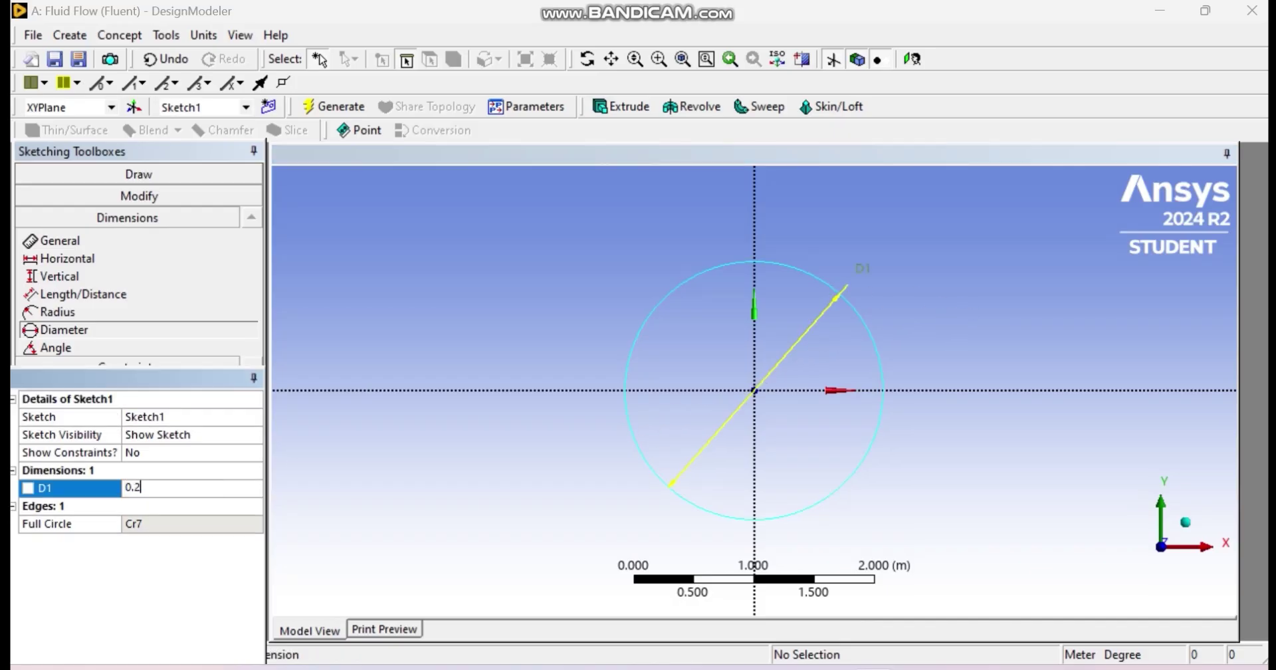
key("Return")
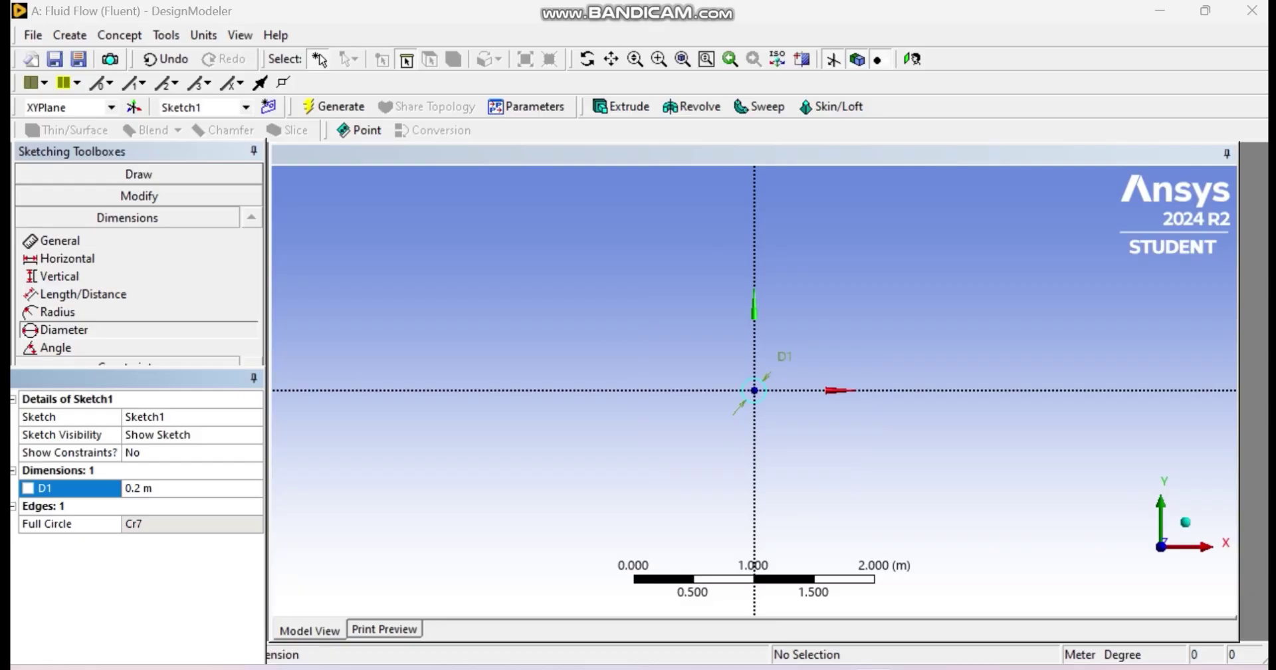
scroll(755, 390, "up", 10)
scroll(754, 390, "down", 2)
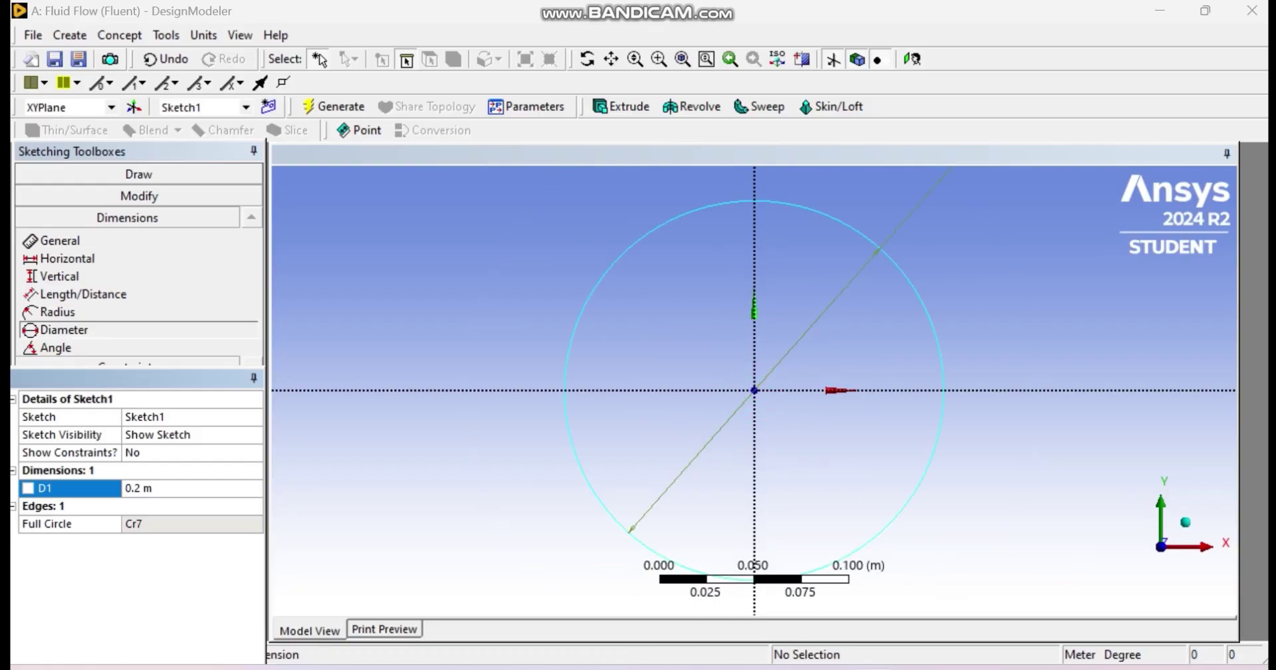
Step: Extrude Sketch1 to a depth of 1.5 m as added material and generate the cylinder
left_click(620, 106)
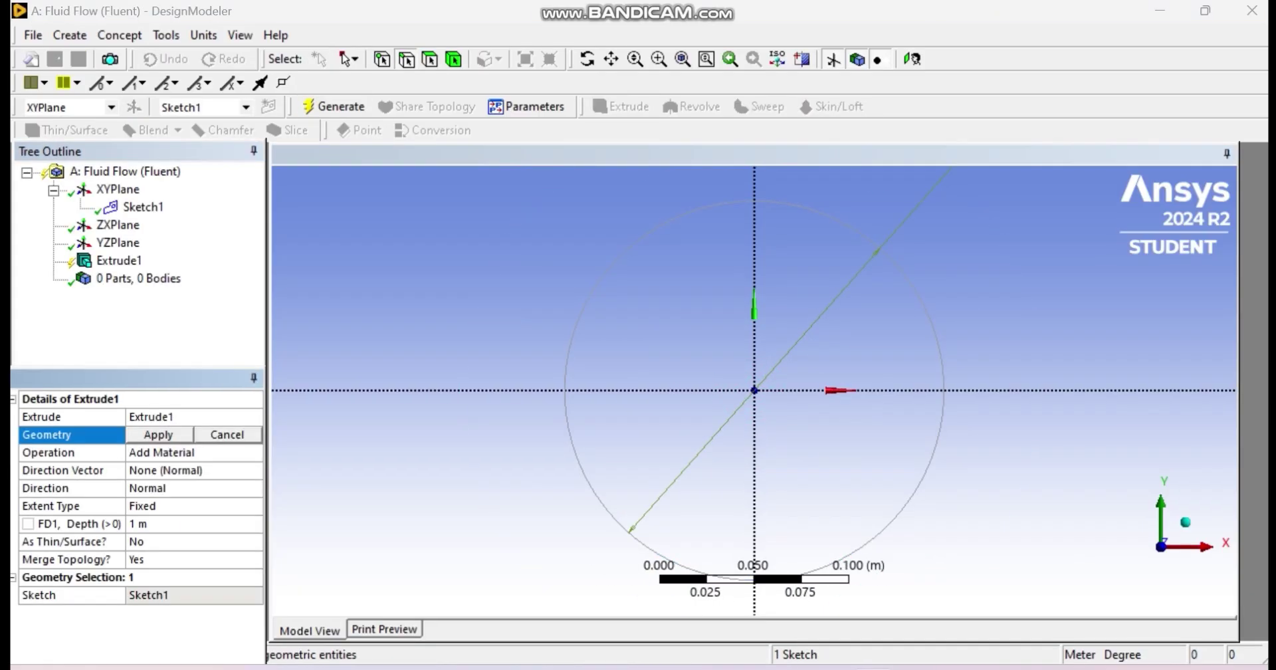
left_click(158, 434)
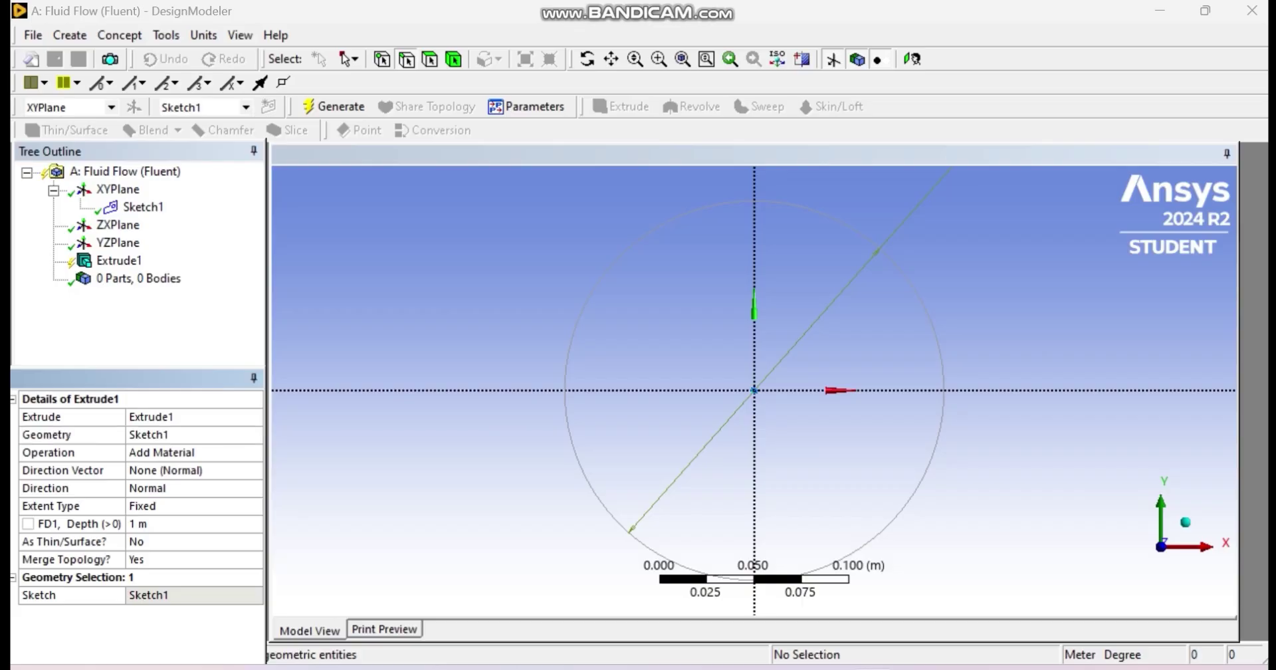
left_click(158, 524)
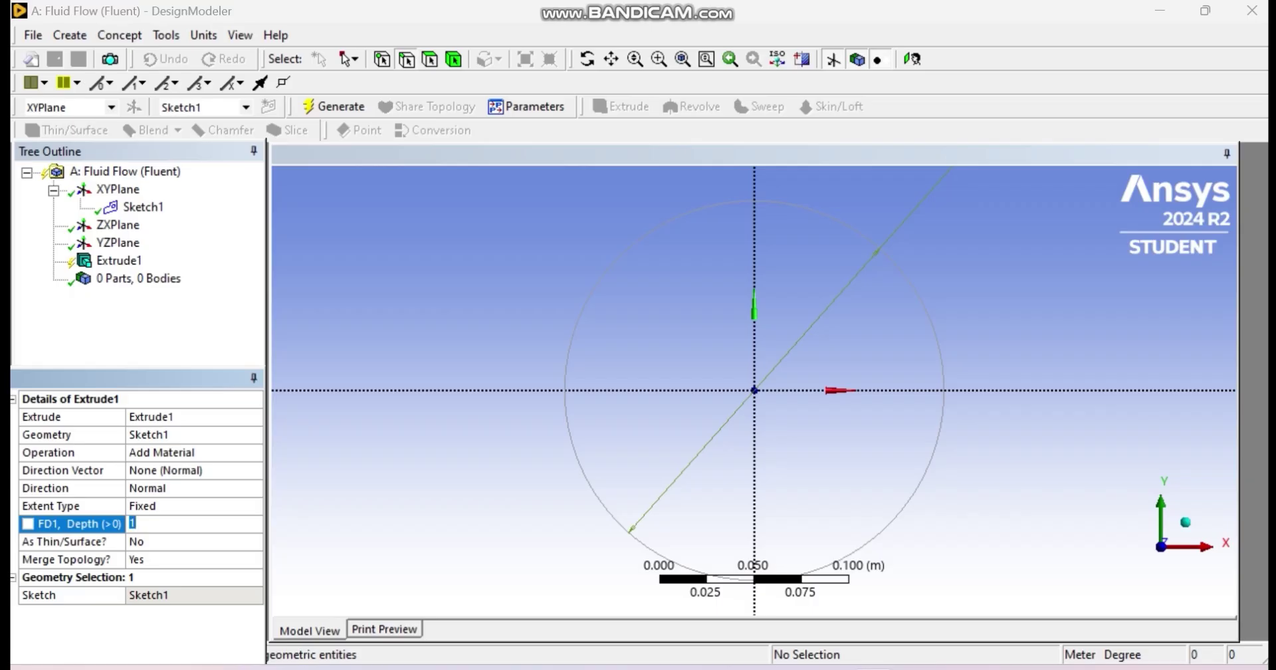
type("1.5")
left_click(334, 106)
Step: Create and generate a new plane from the cylinder's flat circular end face
left_click(586, 59)
left_click_drag(754, 390, 838, 424)
scroll(754, 390, "down", 5)
left_click_drag(754, 390, 698, 379)
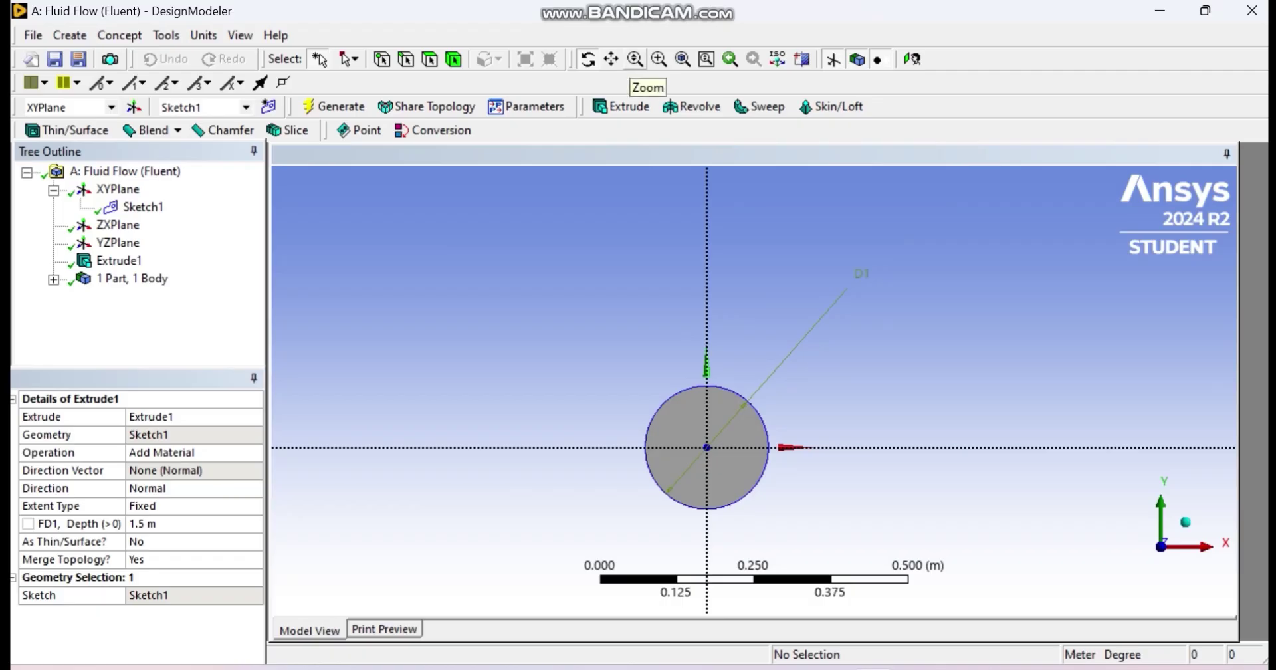
left_click(612, 58)
left_click_drag(706, 448, 732, 393)
scroll(755, 391, "up", 5)
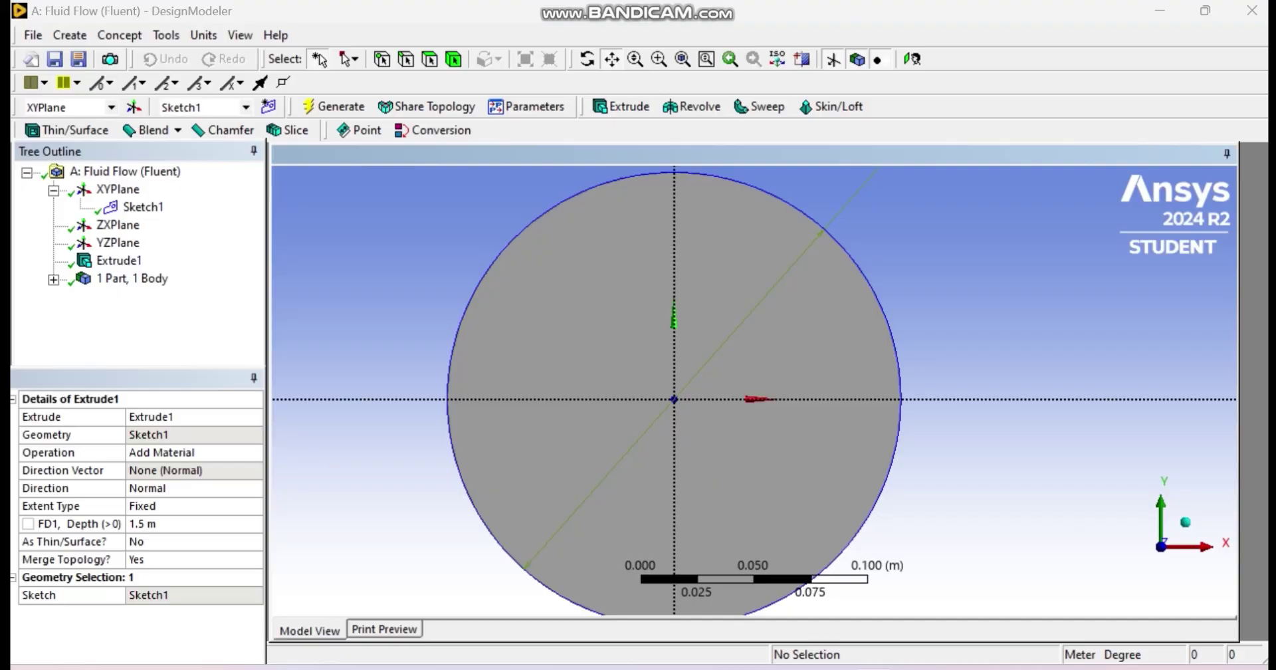
scroll(749, 392, "down", 3)
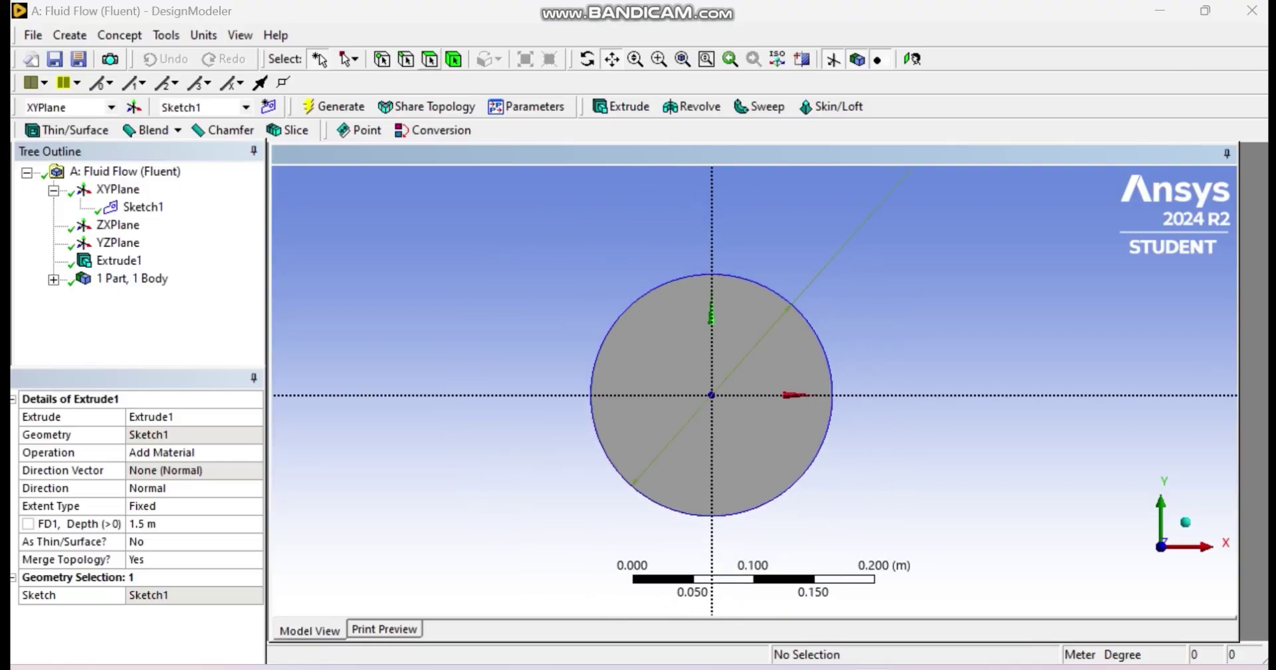
left_click(750, 392)
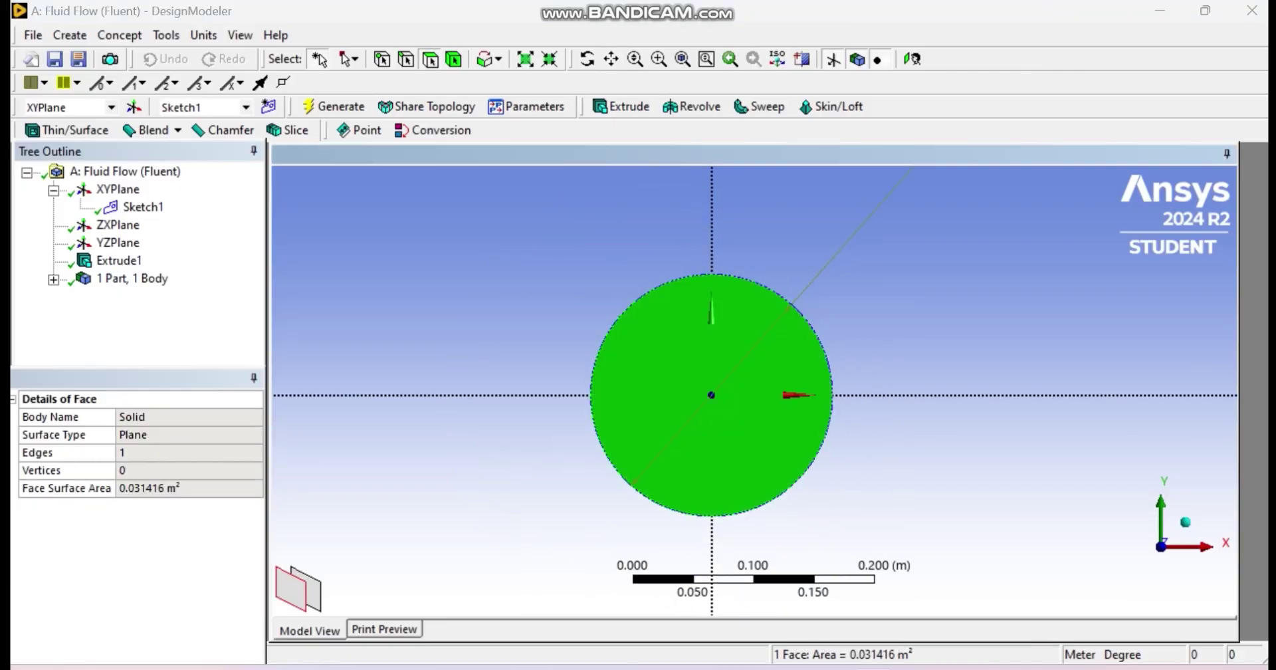
left_click(134, 106)
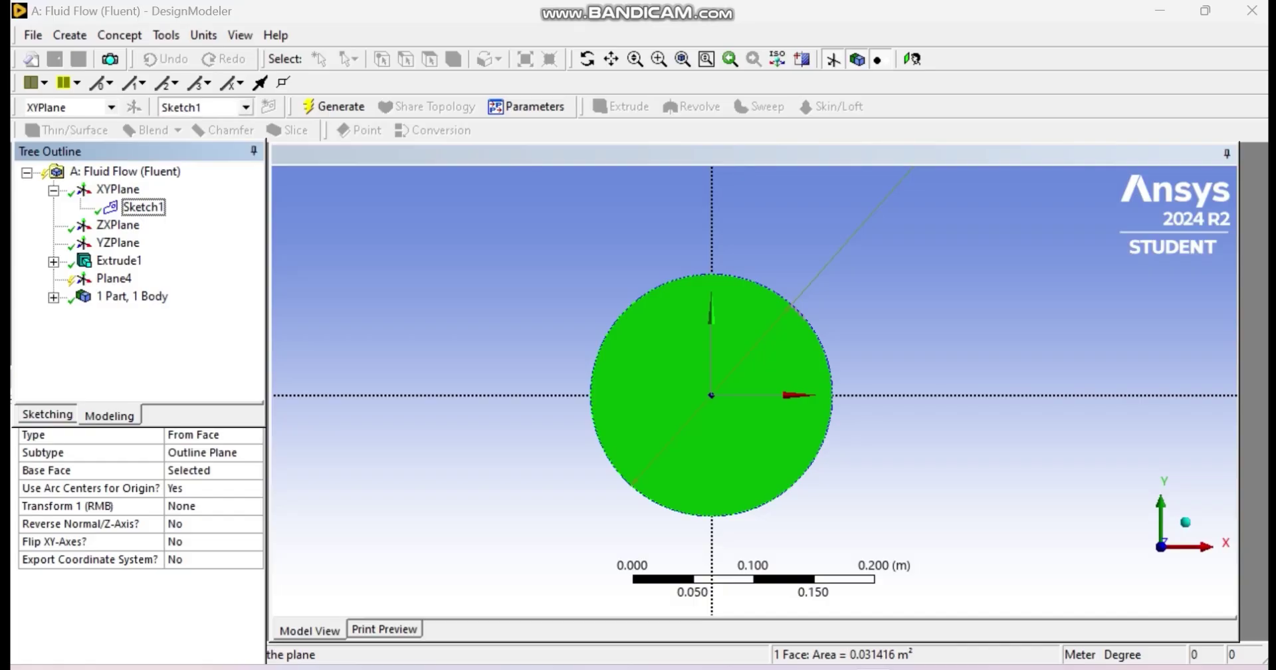
left_click(334, 106)
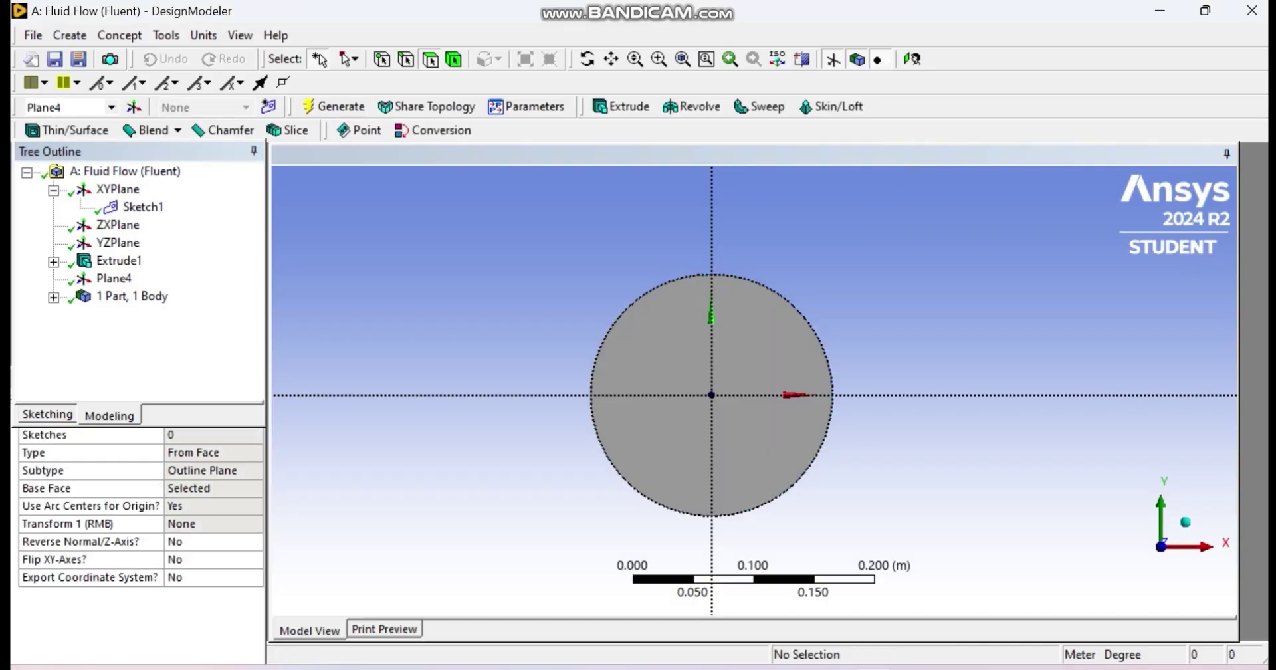
Step: Sketch a circle about 0.079 m in diameter on the new plane, centred on its origin
left_click(47, 414)
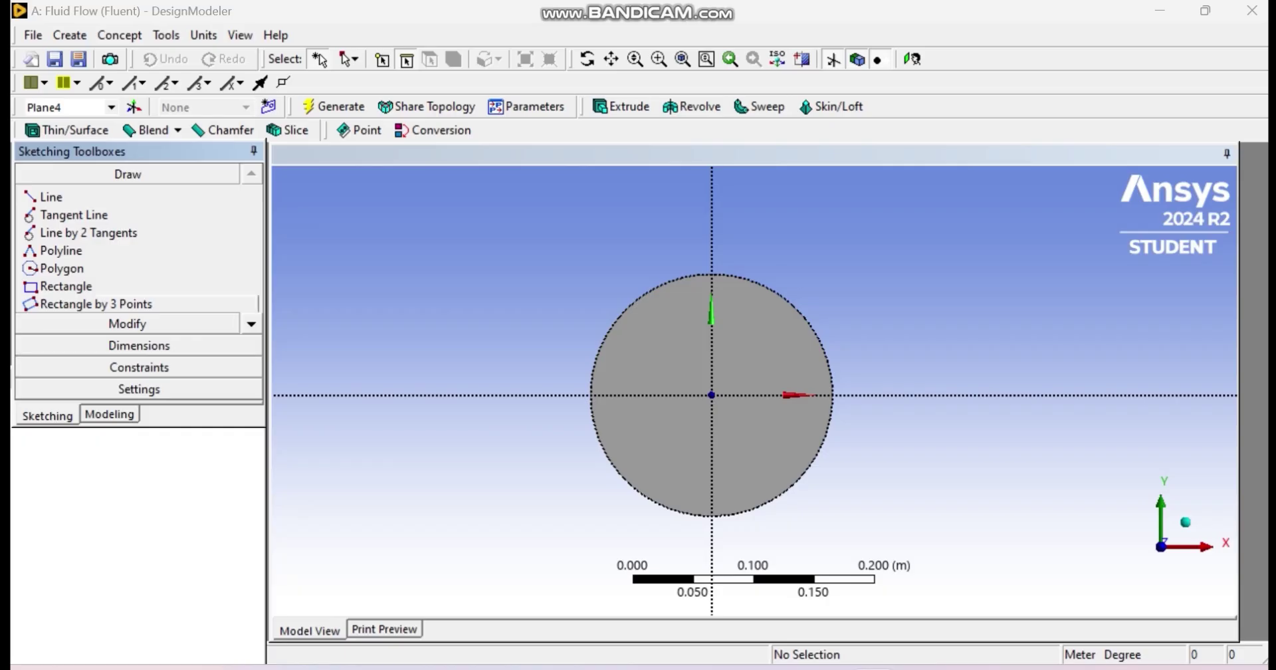
left_click(252, 324)
left_click(251, 324)
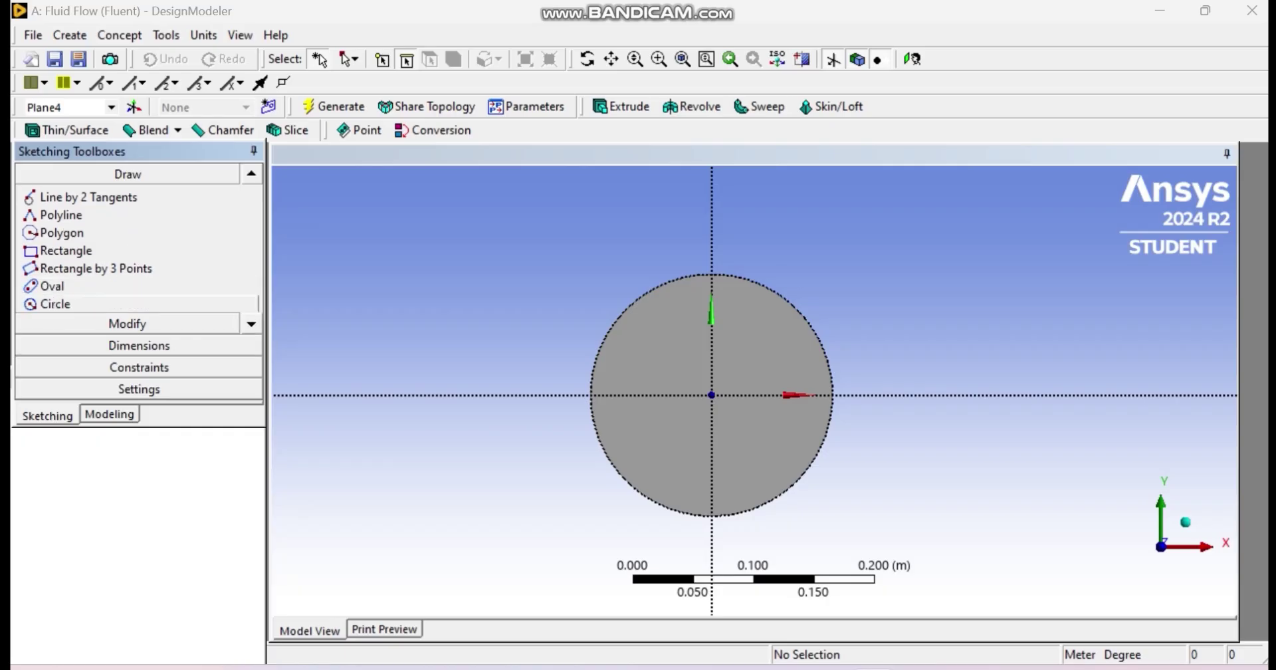
left_click(54, 303)
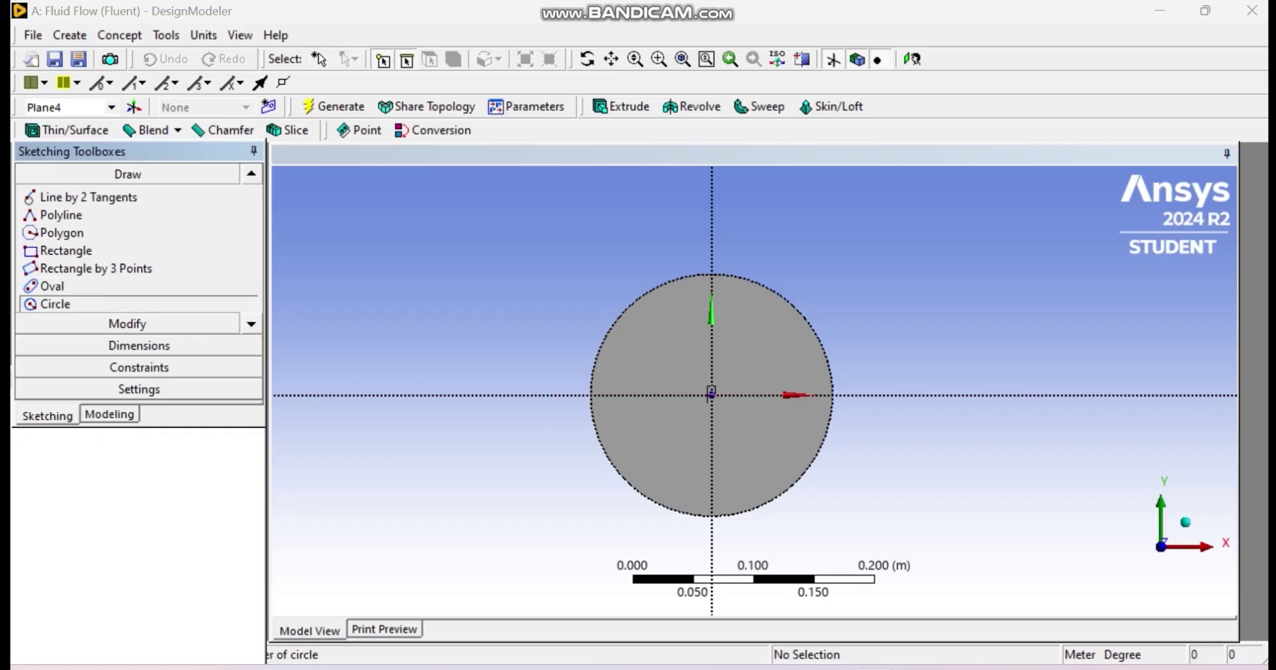
left_click(711, 393)
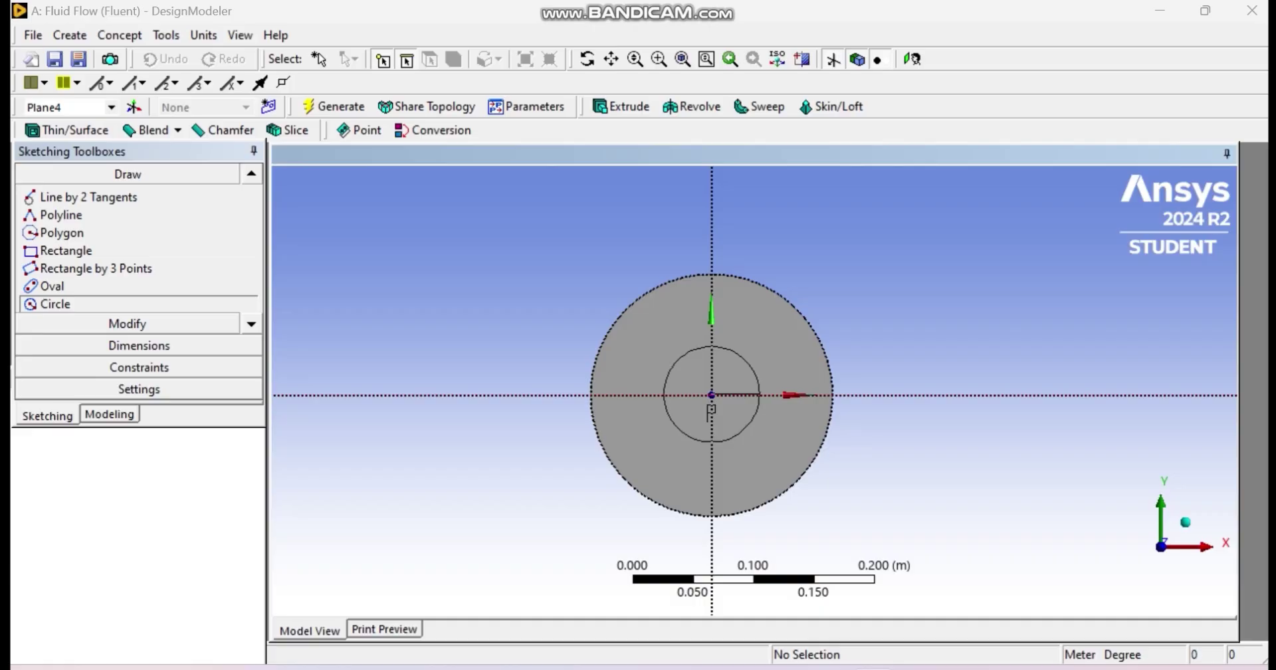
left_click(663, 395)
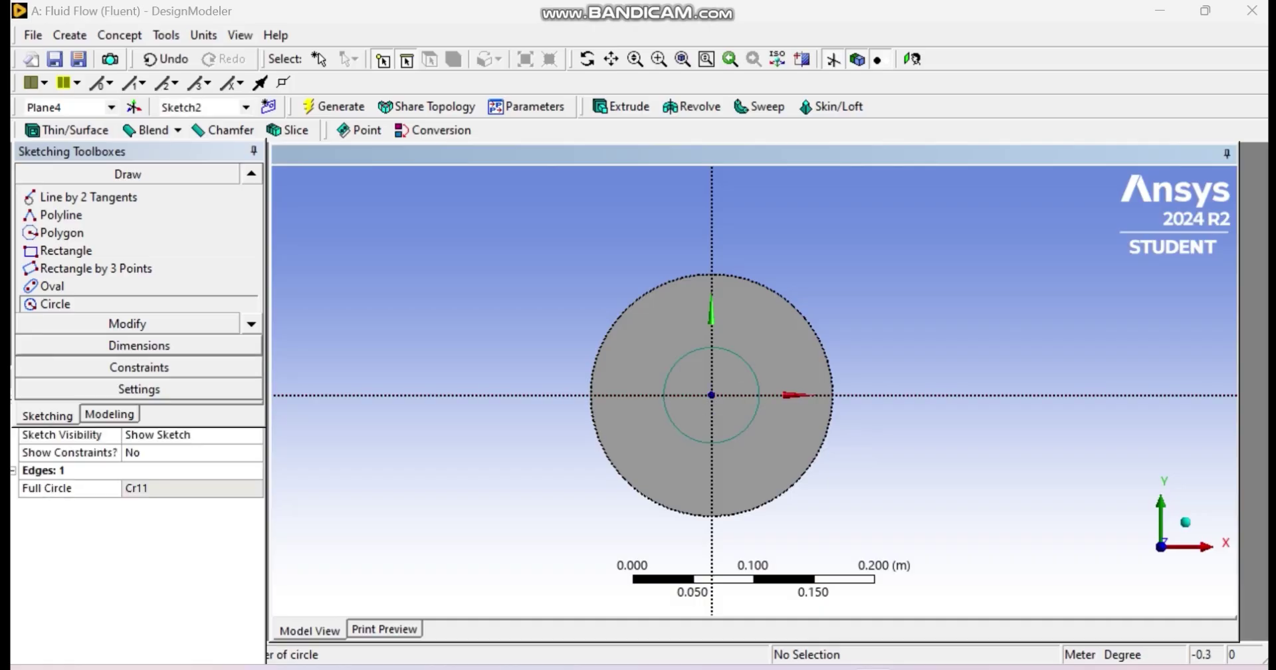
Step: Add a diameter dimension to the inner circle and set it to 0.03 m
left_click(139, 345)
left_click(64, 330)
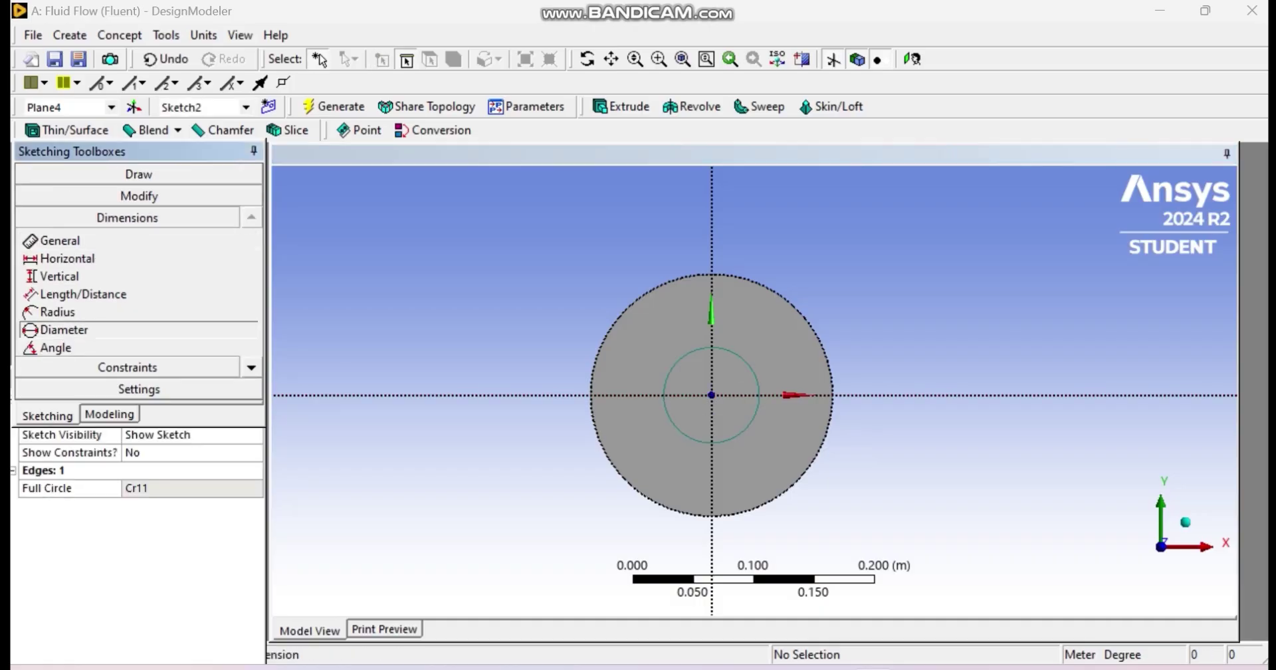
left_click(751, 367)
left_click(759, 358)
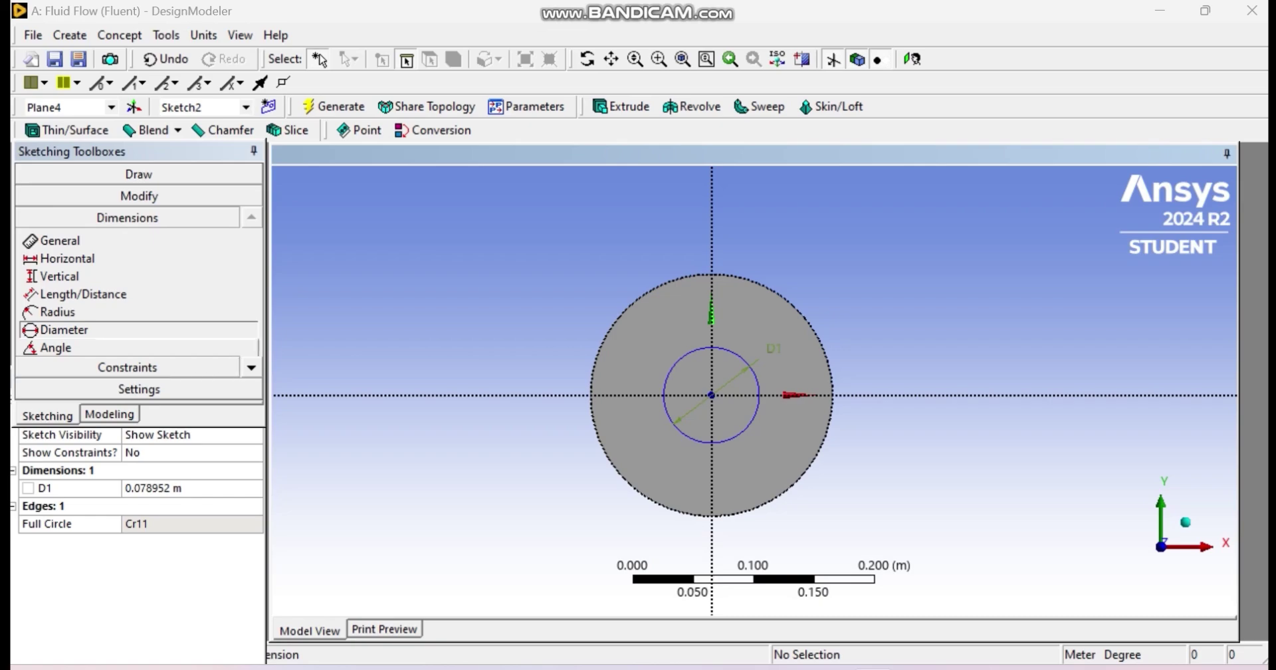
left_click(181, 488)
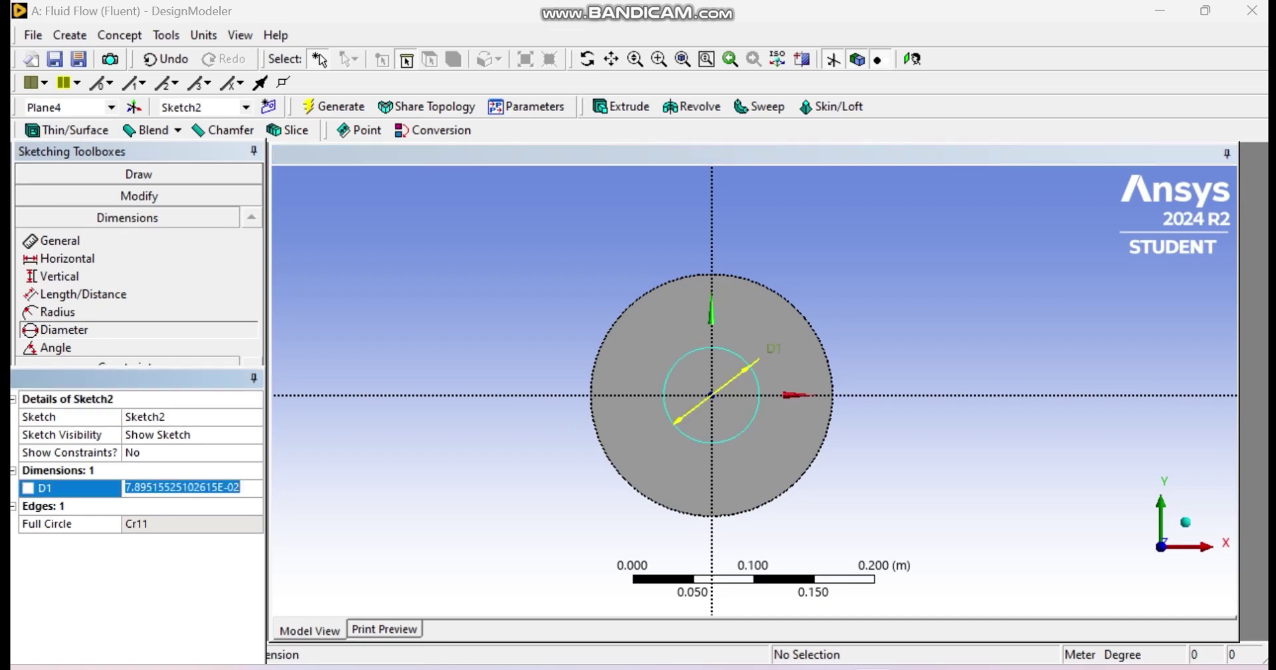
type("0.03")
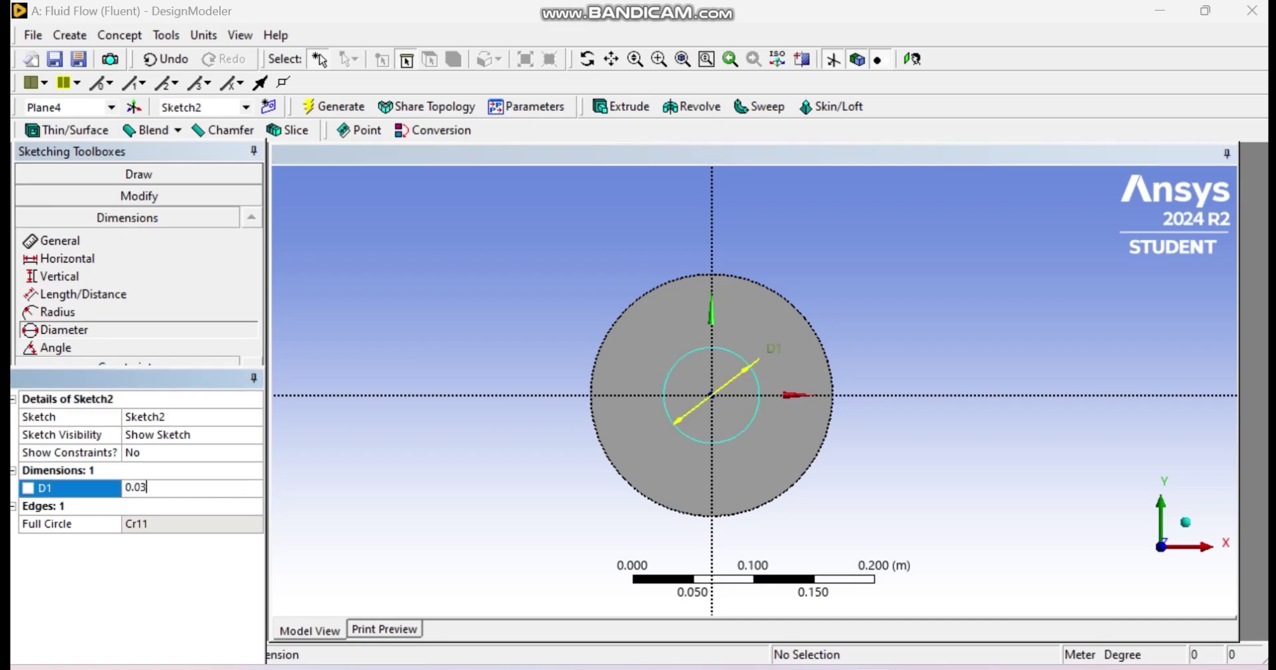
key("Return")
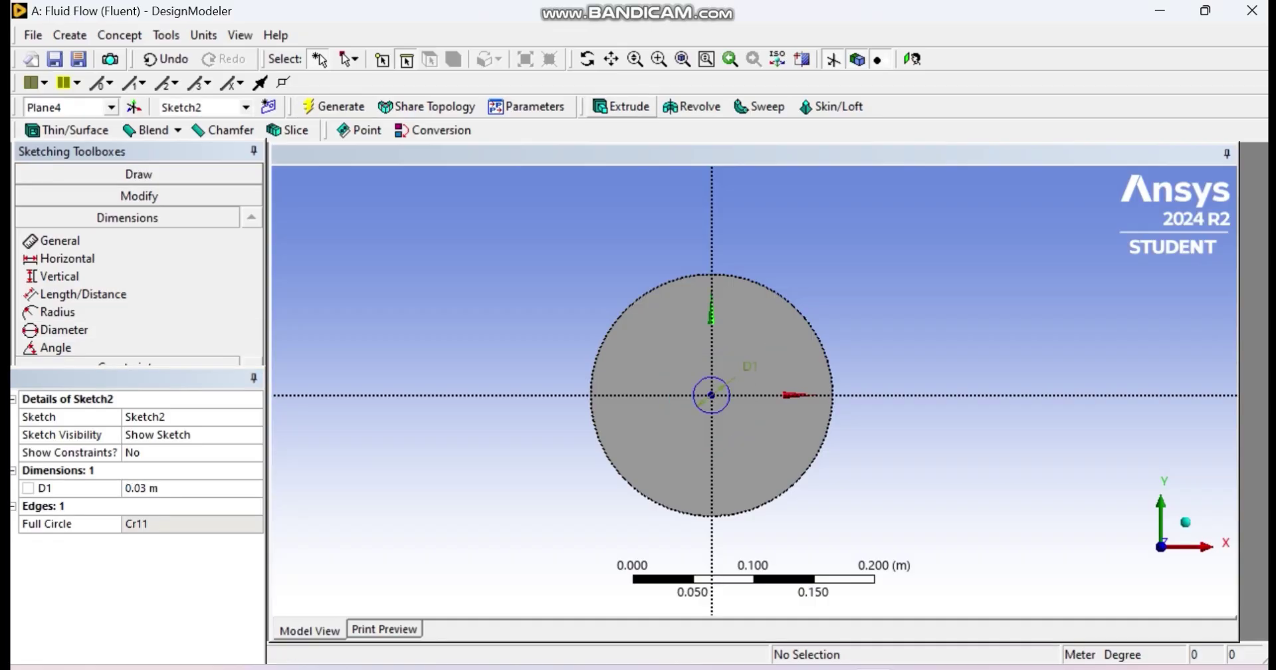
Step: Extrude the 0.03 m circle of Sketch2 to a depth of 0.1 m as added material
left_click(619, 107)
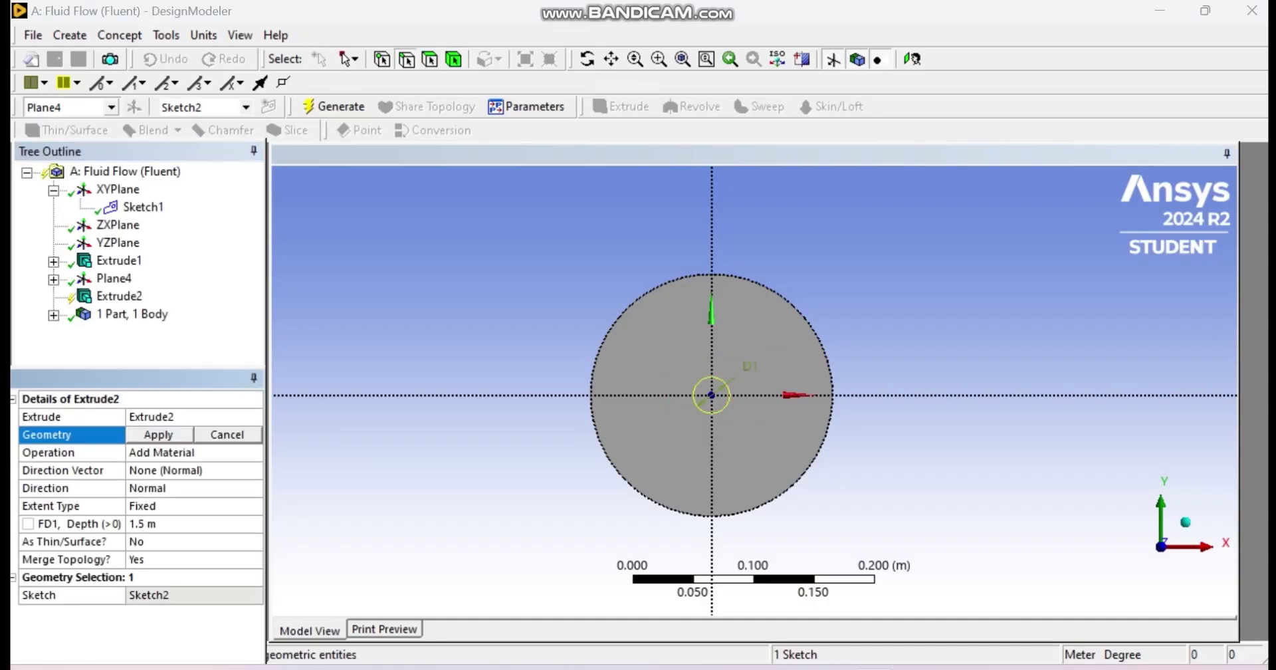
left_click(158, 435)
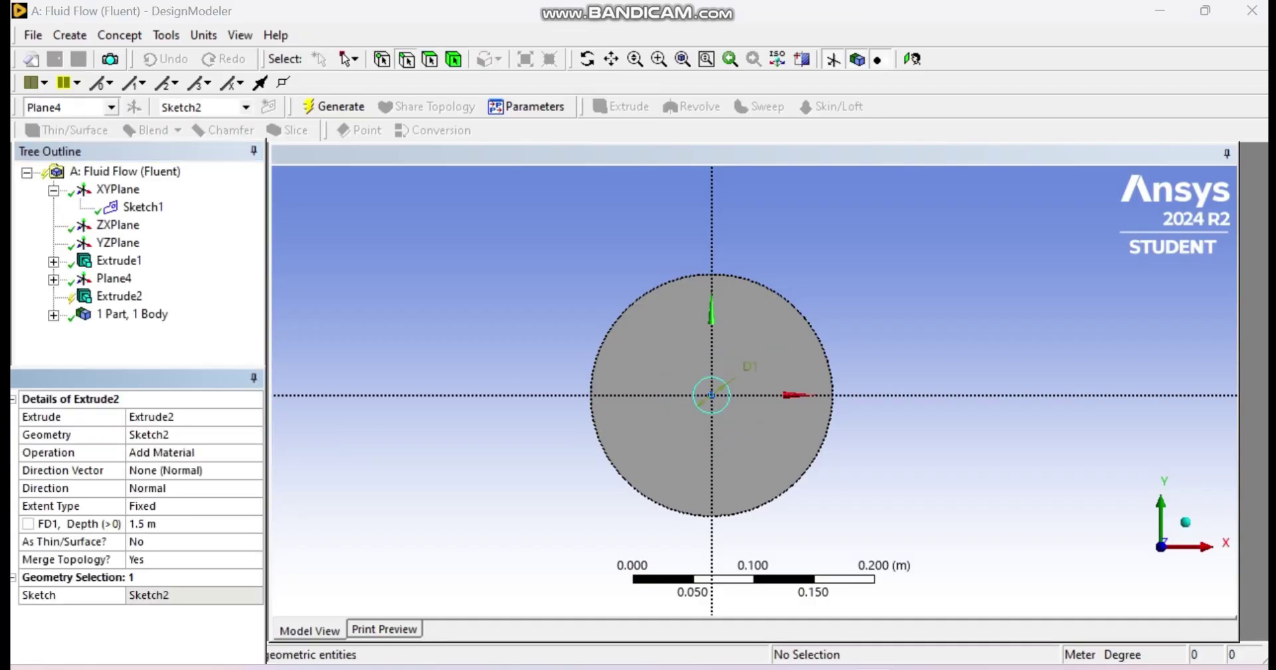
left_click(143, 524)
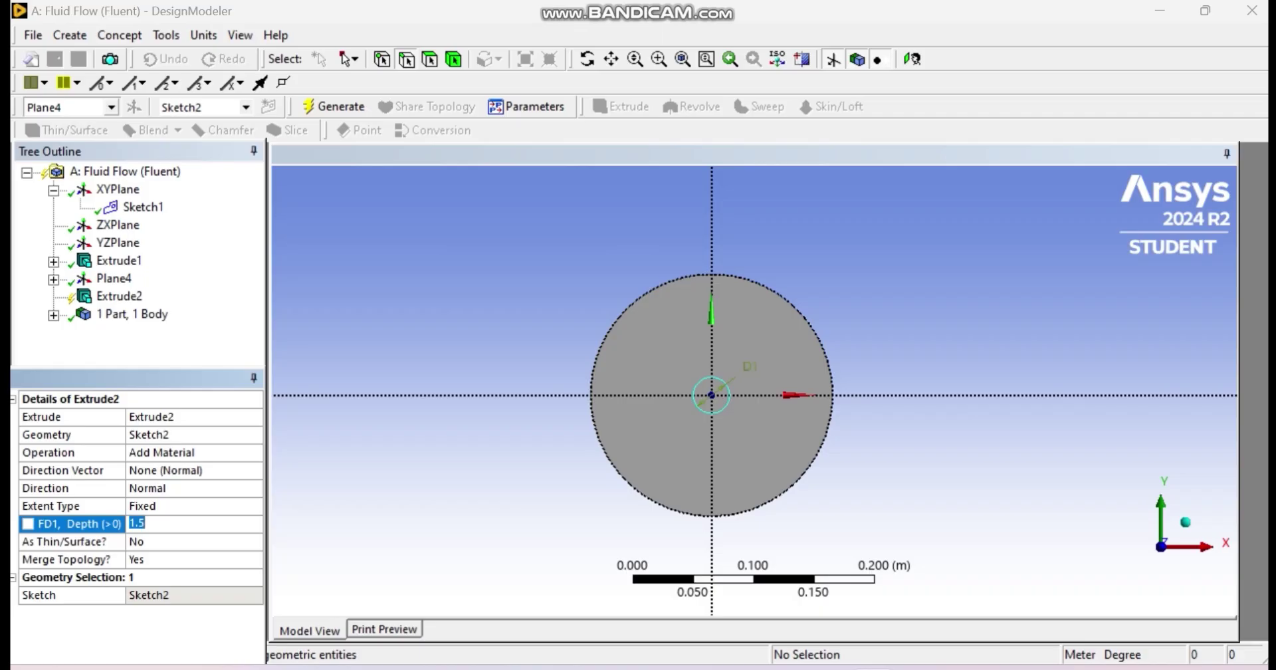
type("0.1")
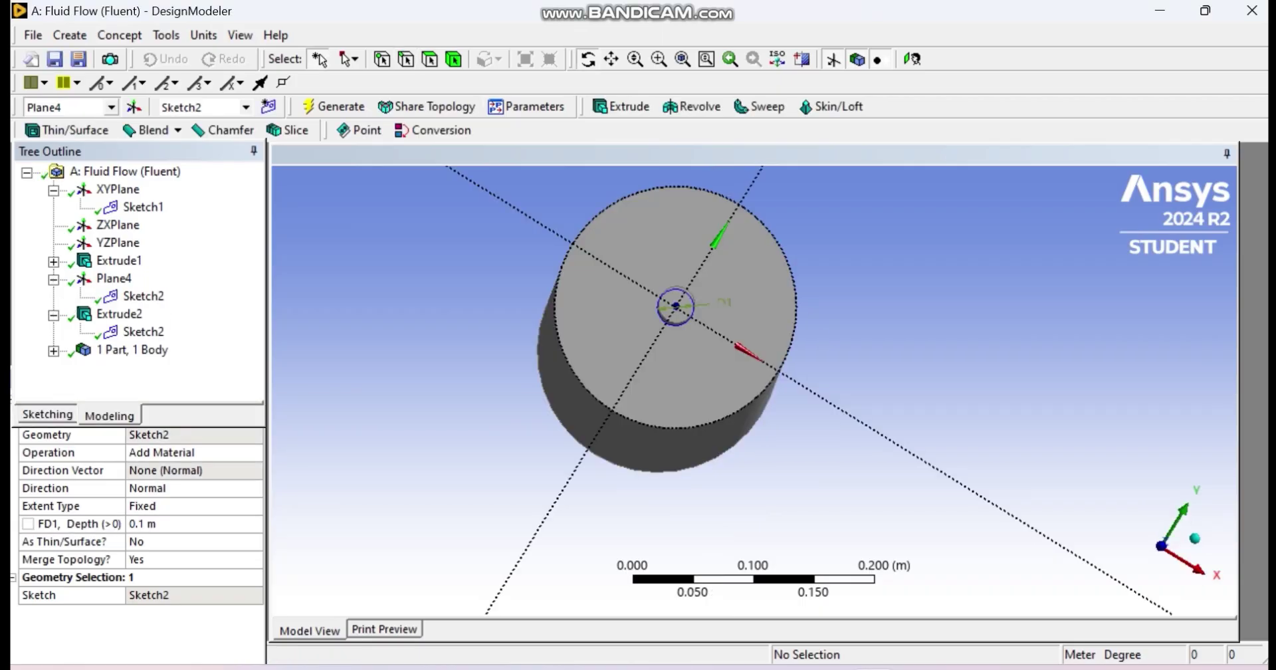
Step: Create and generate a new plane from the flat circular face at the cylinder's opposite end
mouse_move(751, 153)
left_mouse_down()
mouse_move(643, 172)
mouse_move(762, 162)
left_mouse_up()
middle_click_drag(688, 315, 378, 499)
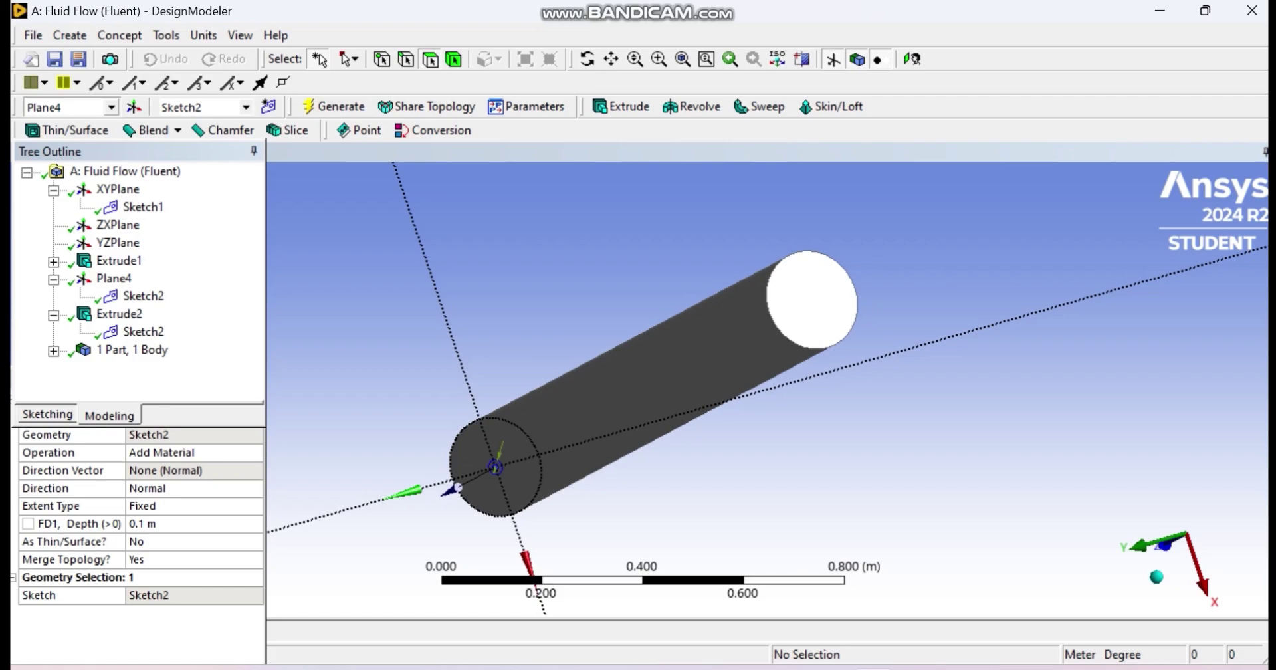
left_click(811, 299)
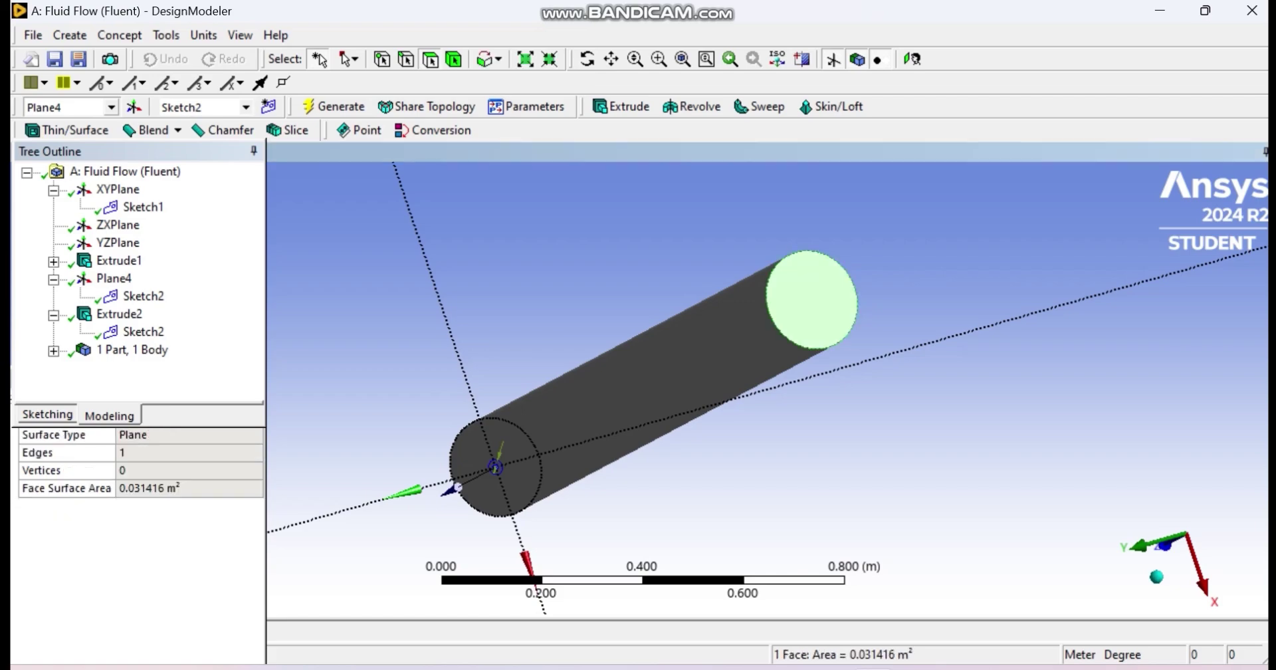
left_click(587, 58)
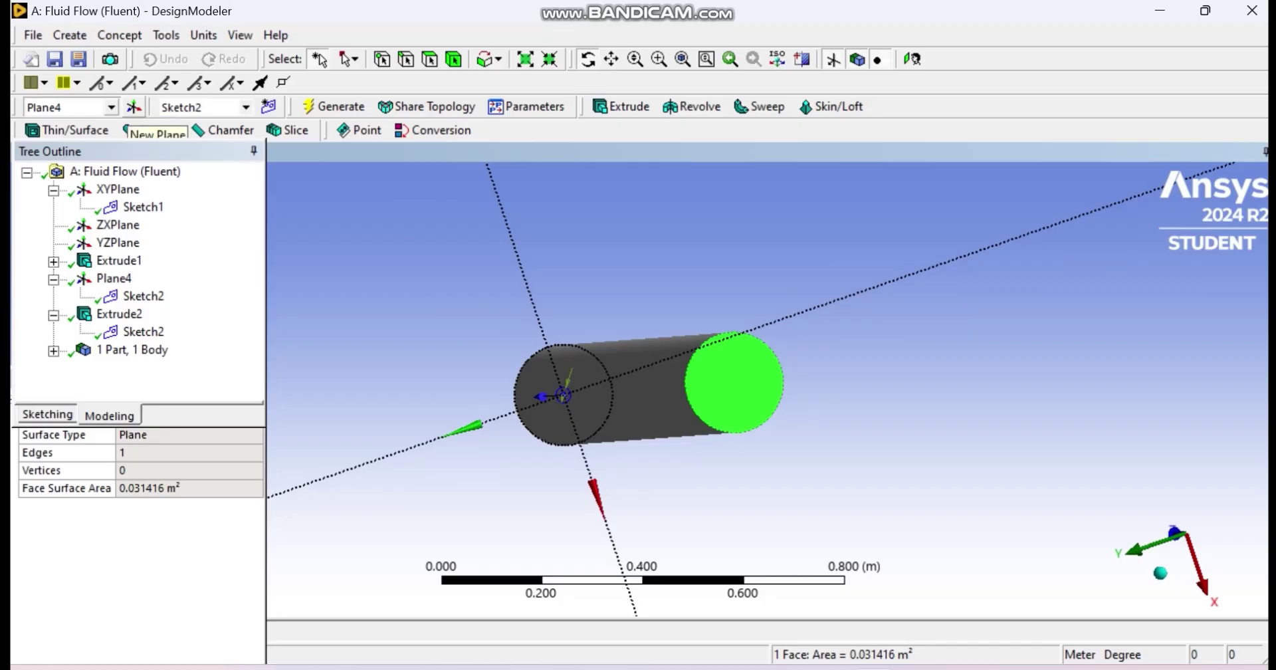
left_click(127, 130)
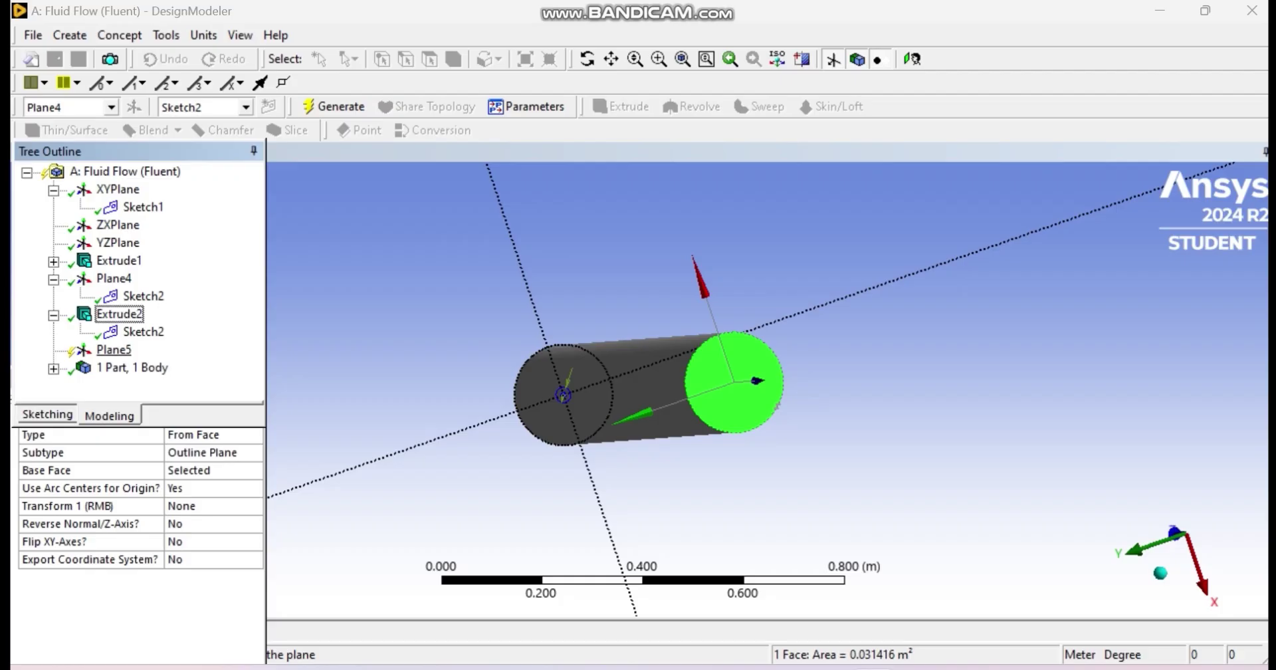
left_click(334, 106)
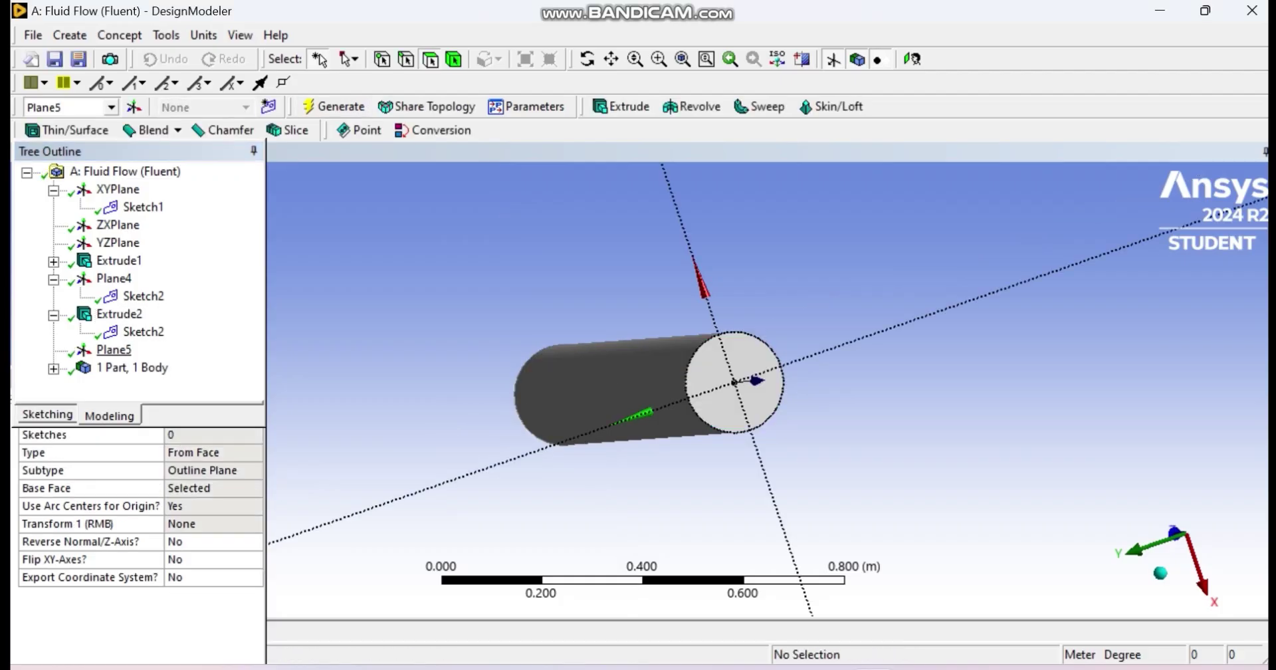
Step: Sketch a circle about 0.074 m in diameter on Plane5, centred on its origin
left_click(114, 349)
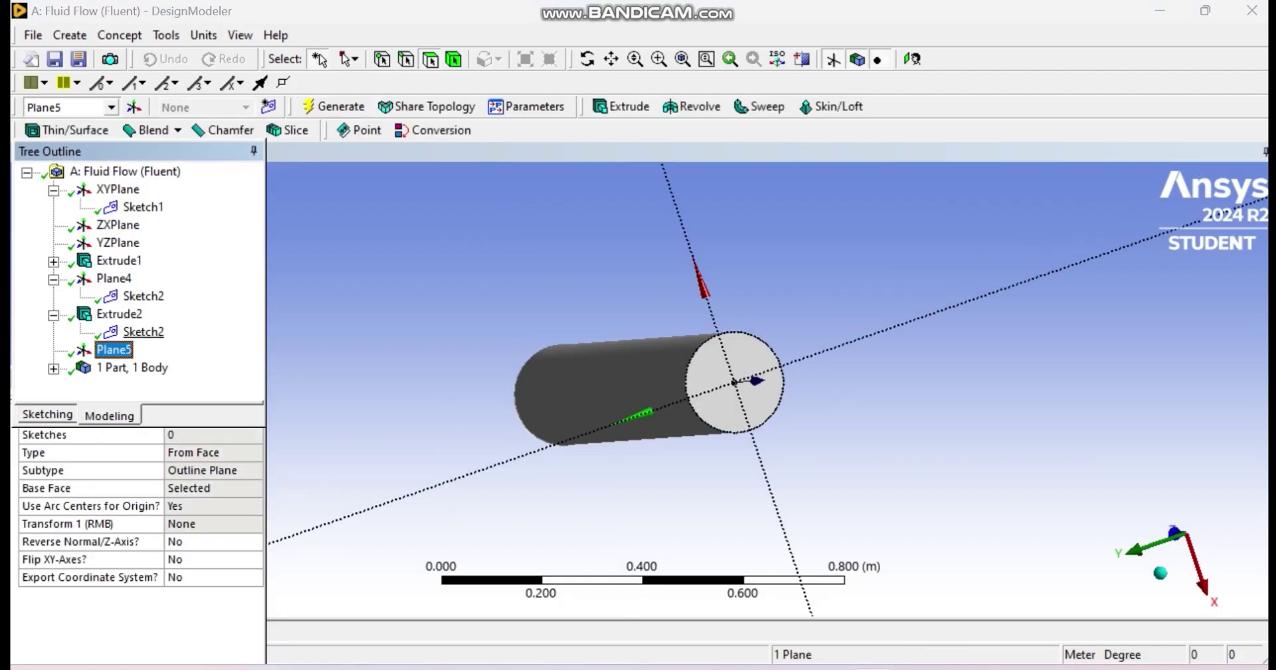
left_click(46, 414)
left_click(251, 323)
left_click(251, 324)
left_click(251, 324)
left_click(55, 286)
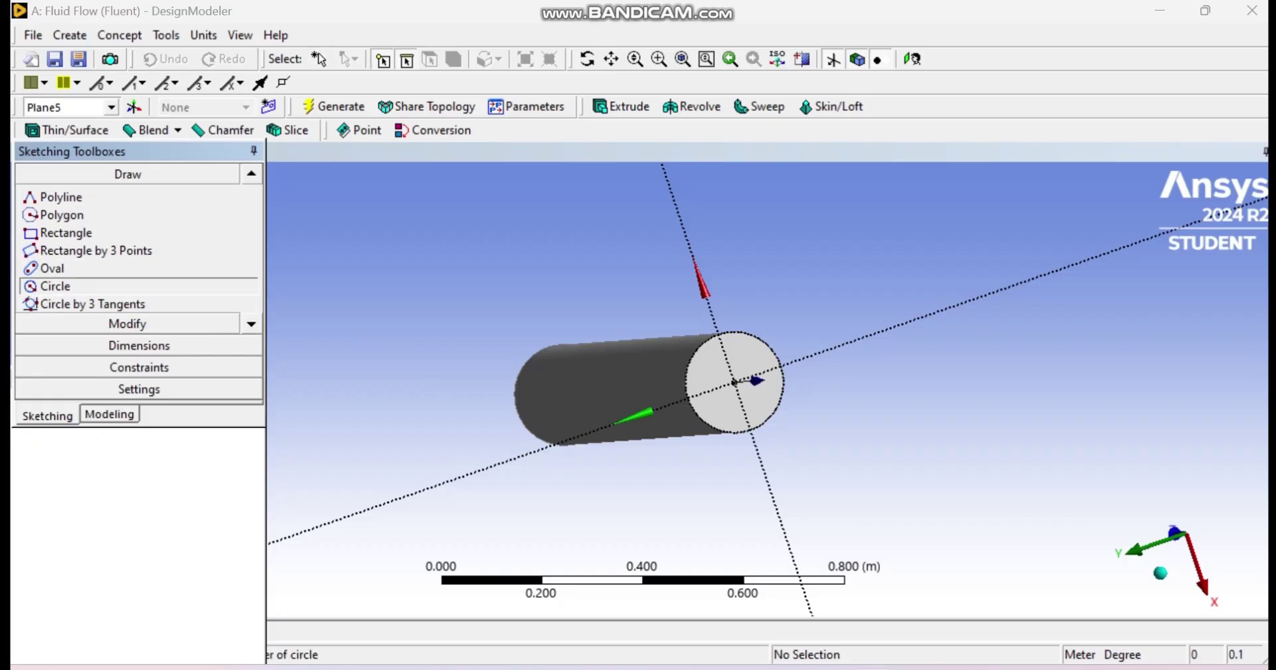
scroll(643, 390, "up", 2)
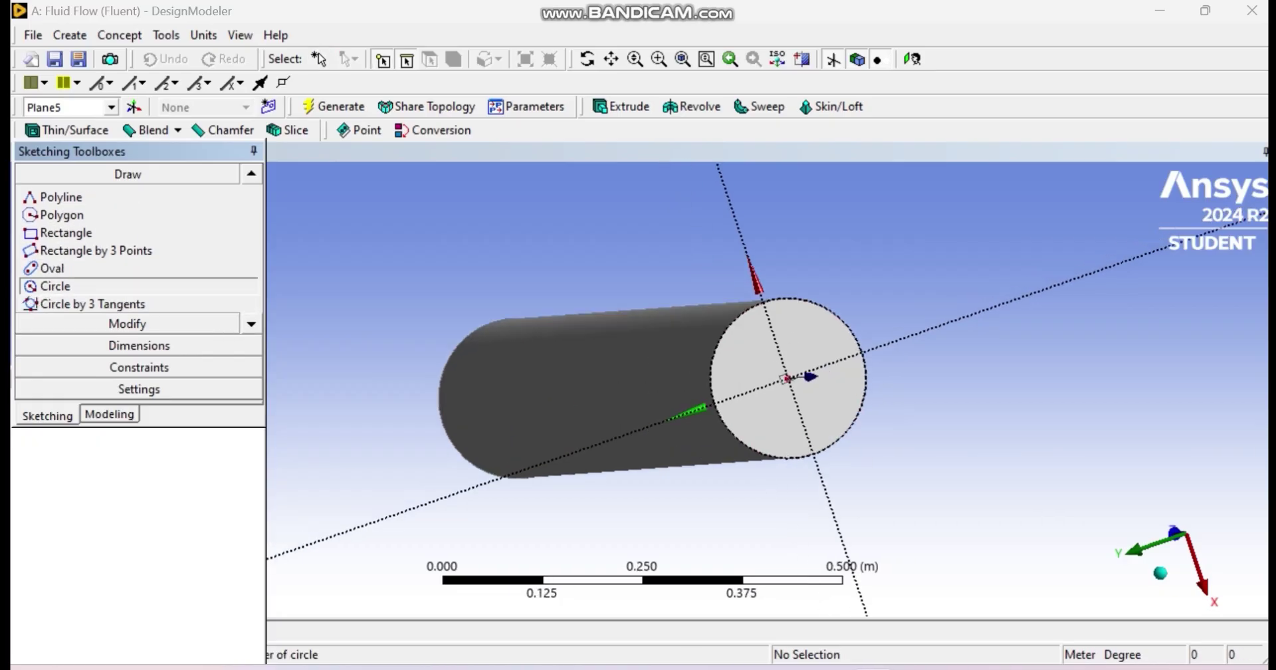
left_click(787, 378)
left_click(817, 376)
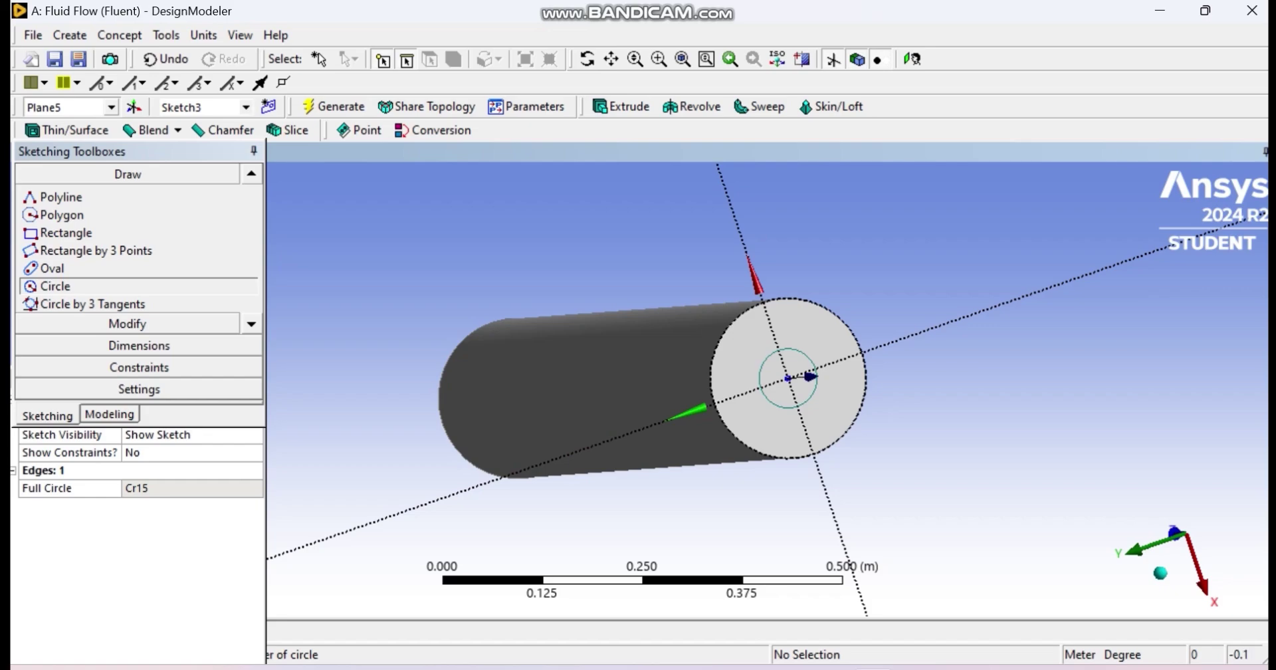
Step: Add a diameter dimension to the inner circle on Plane5 and set it to 0.04 m
left_click(139, 344)
left_click(63, 330)
left_click(796, 351)
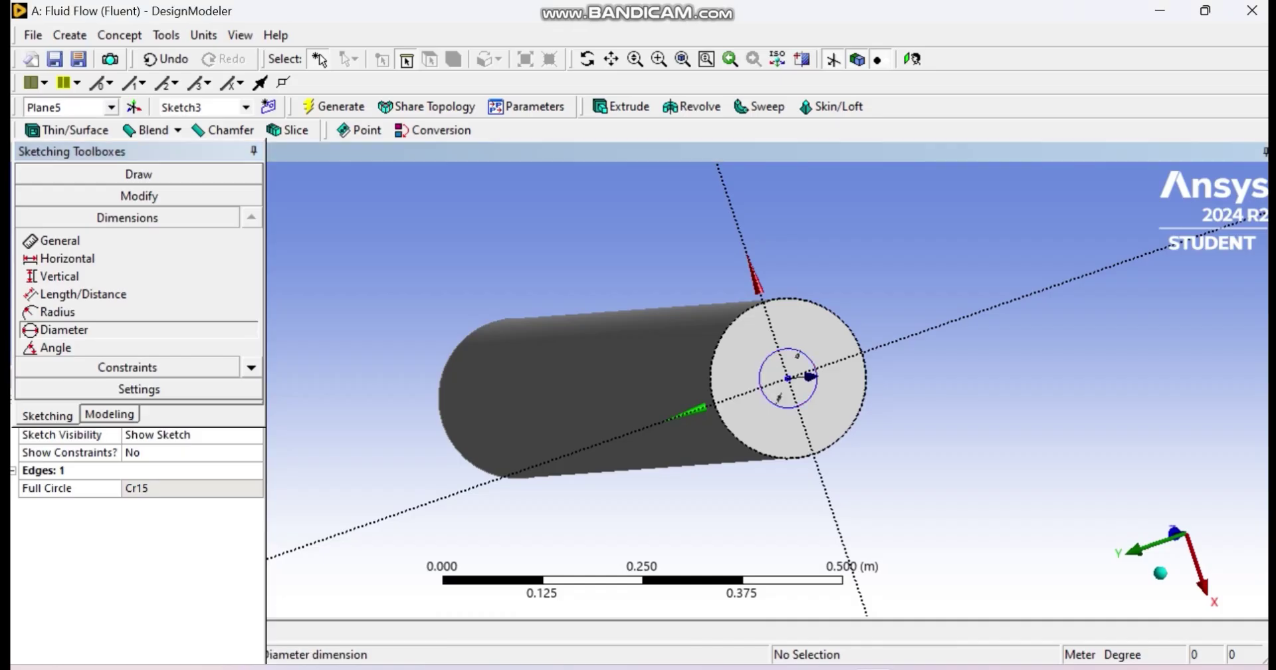
left_click(831, 329)
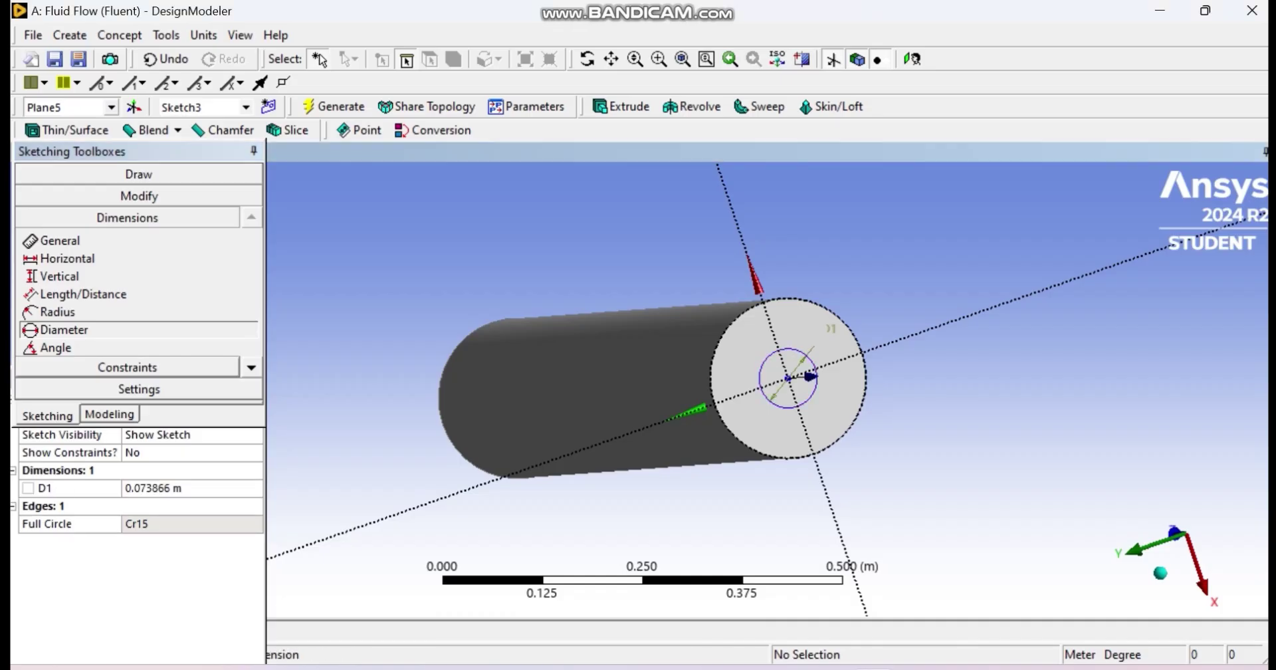
left_click(181, 488)
type("0.04")
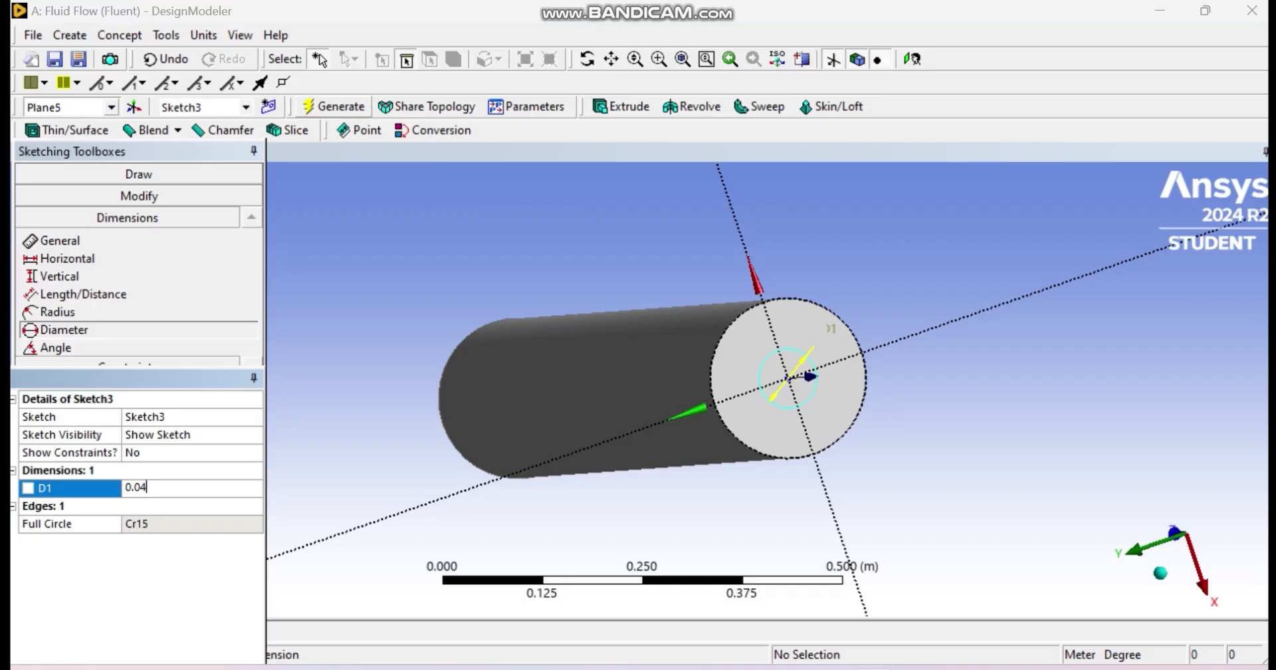
key("Return")
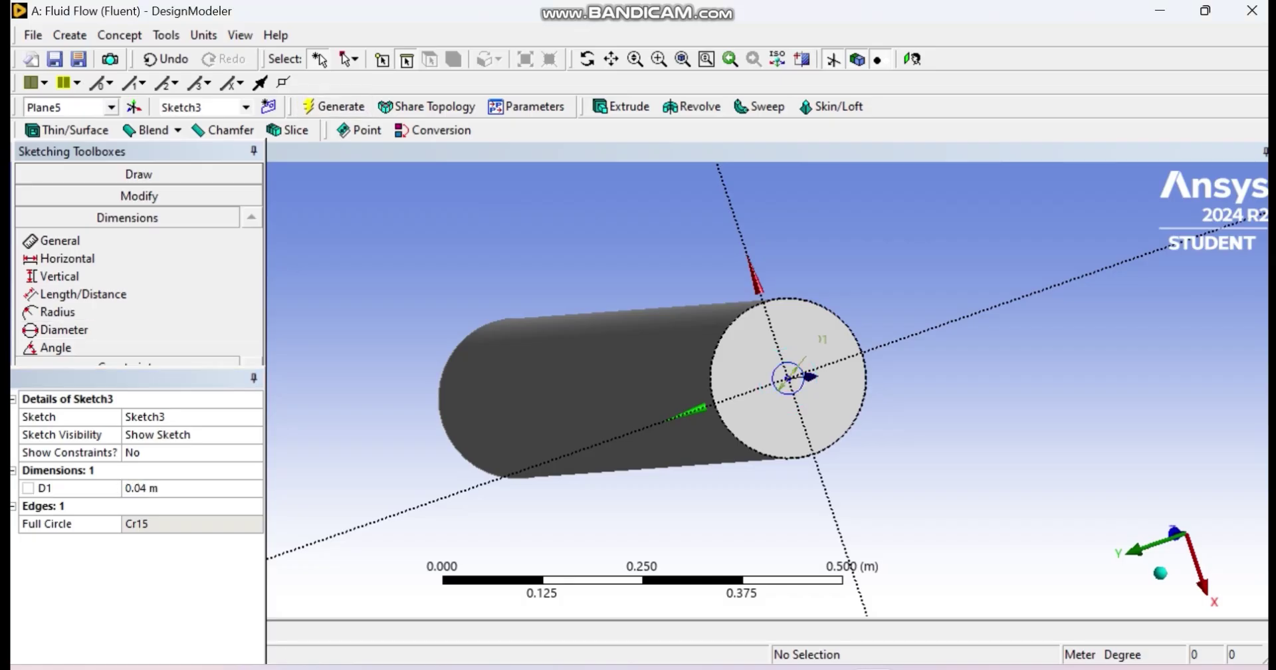
Step: Extrude the 0.04 m circle of Sketch3 to a depth of 0.1 m as added material
left_click(621, 106)
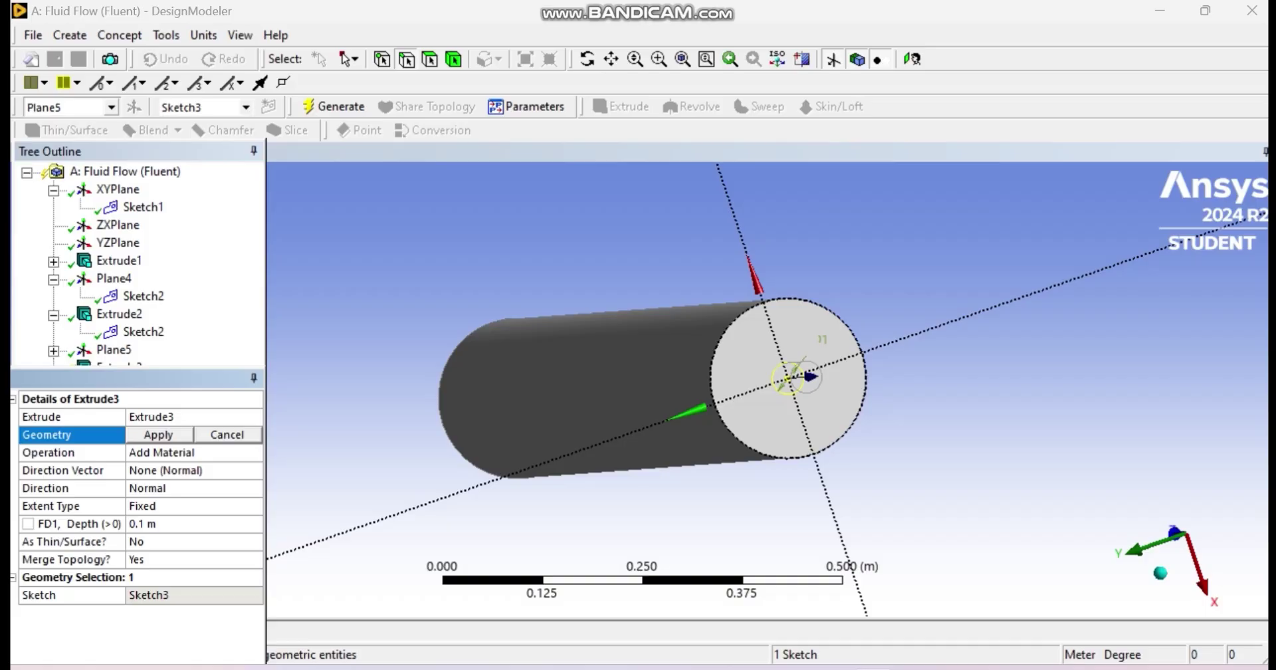
left_click(159, 435)
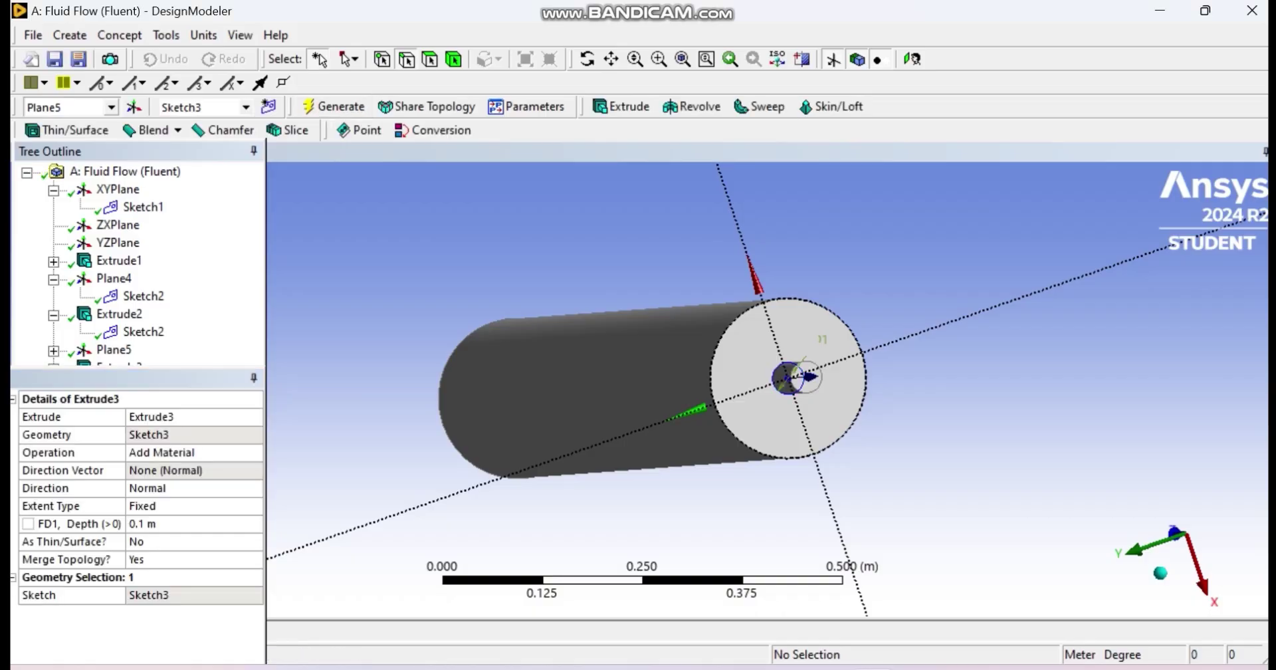
left_click(587, 59)
left_click_drag(767, 389, 545, 386)
scroll(650, 387, "down", 3)
left_click_drag(651, 386, 569, 392)
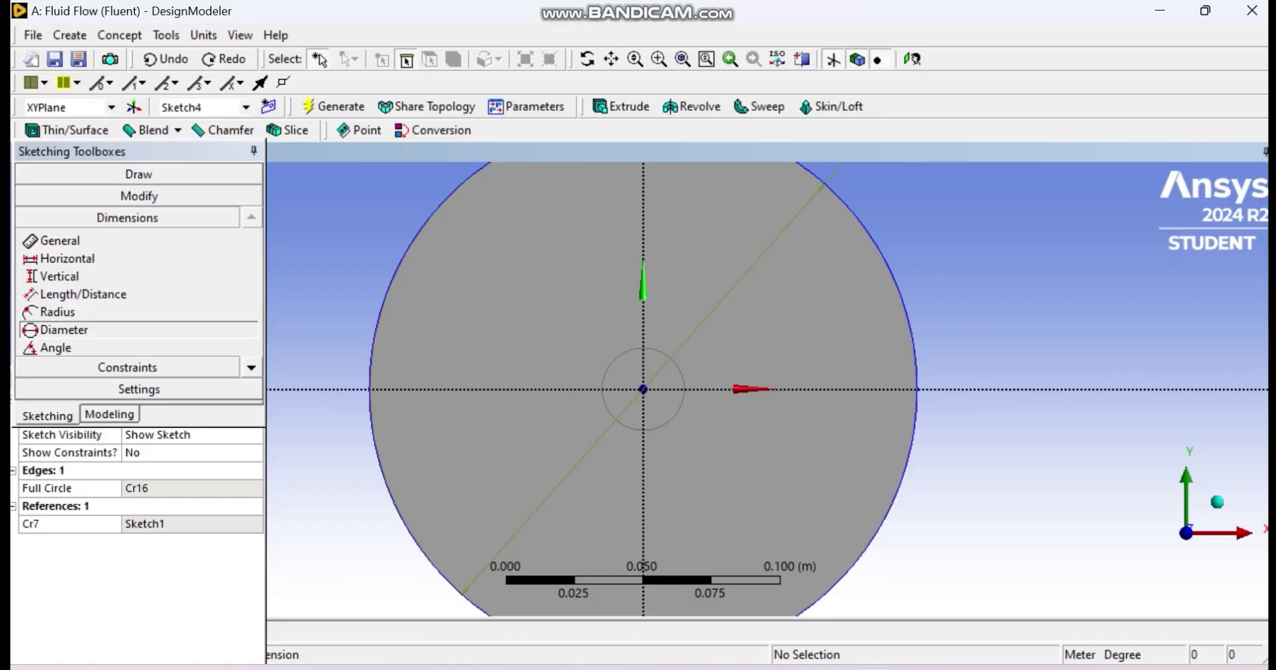
Step: Extrude Sketch4 on the XY plane to a depth of 0.6 m with the Add Frozen operation
scroll(644, 390, "up", 3)
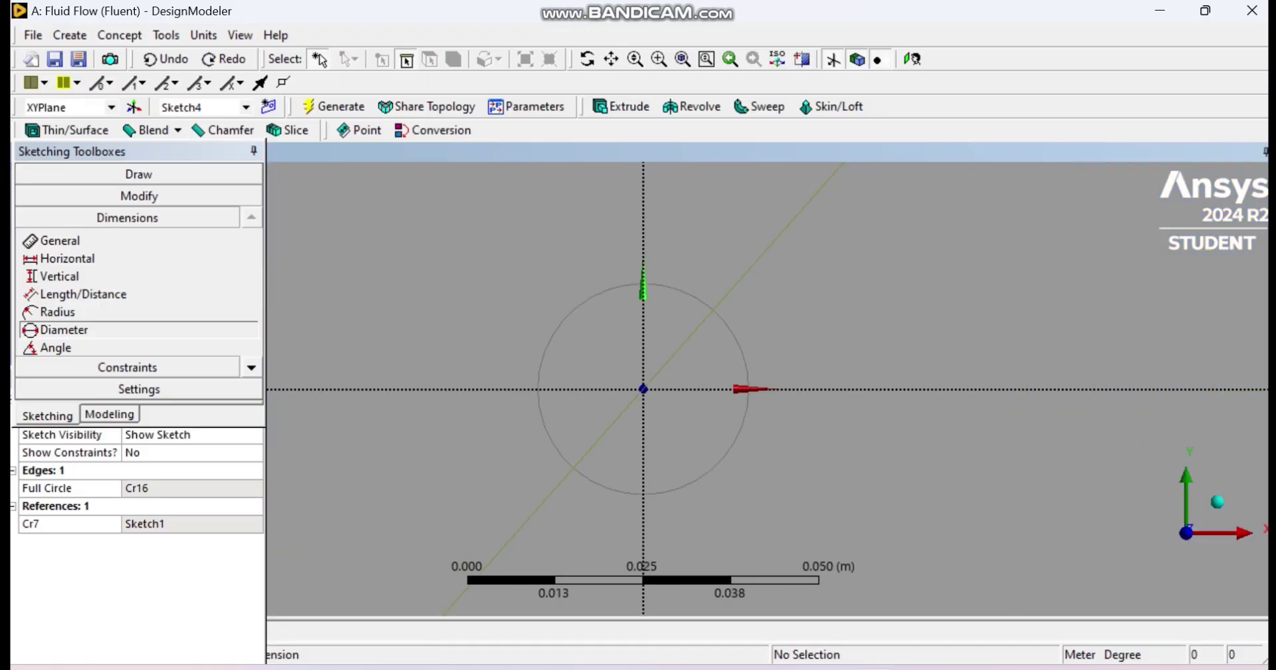
scroll(644, 390, "down", 4)
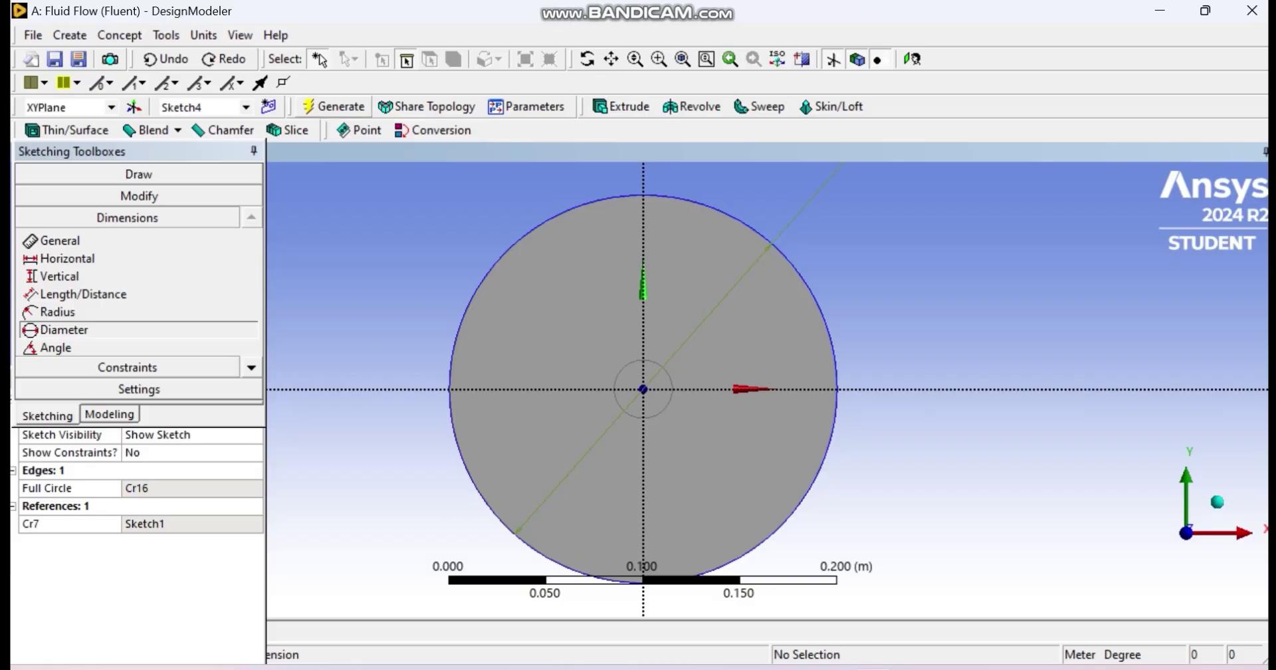
left_click(621, 107)
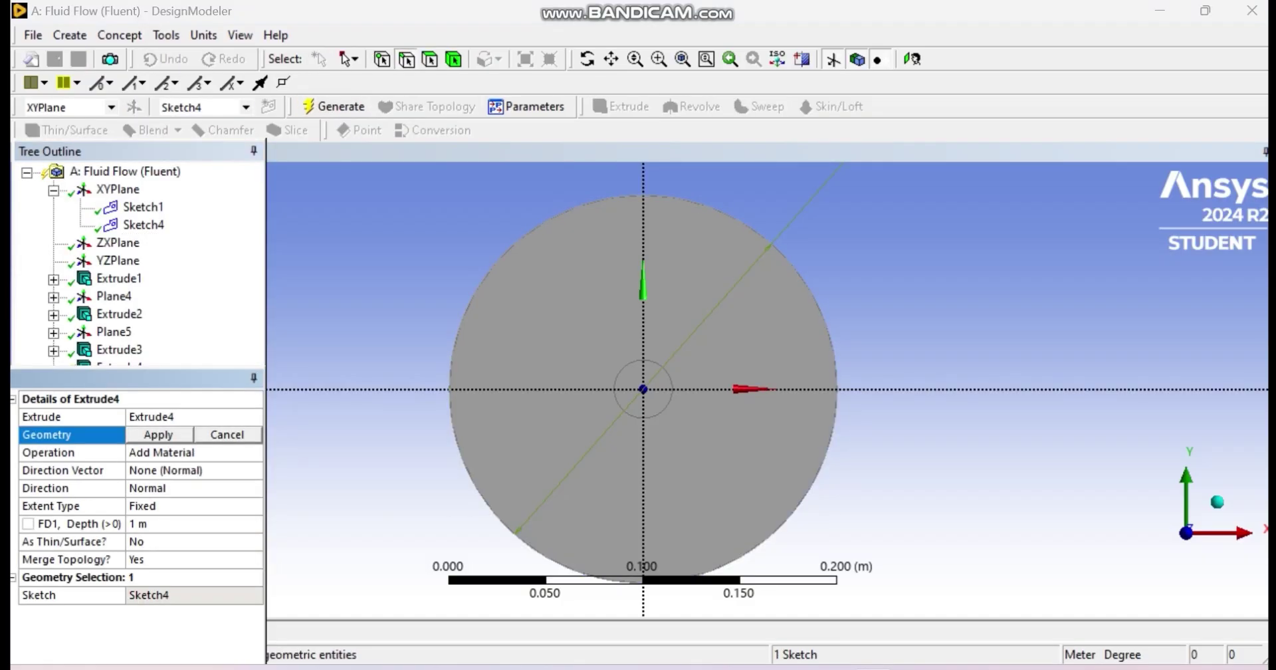
left_click(158, 435)
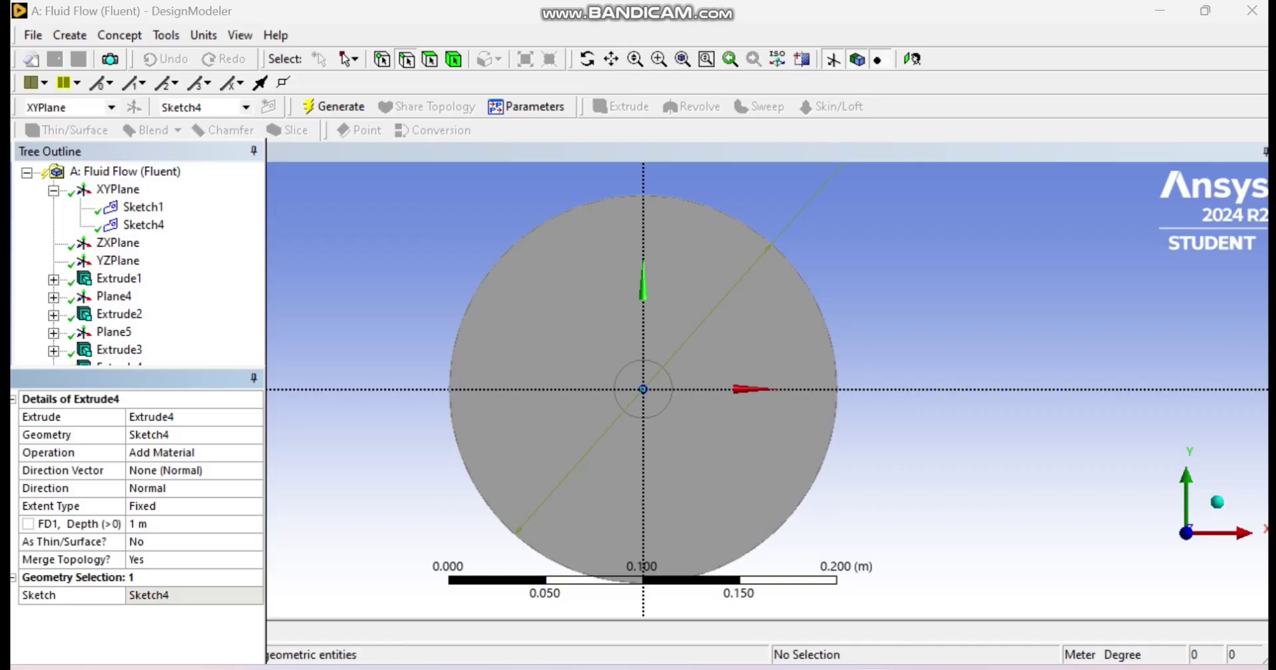
left_click(192, 452)
left_click(254, 452)
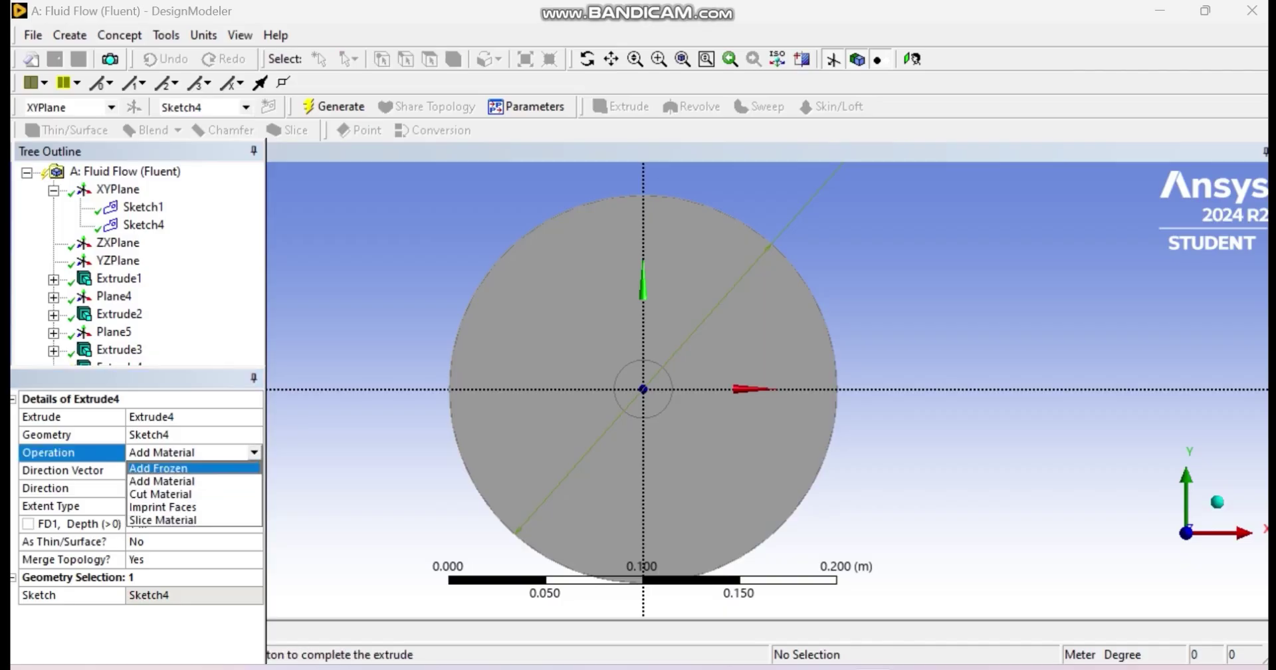
left_click(158, 468)
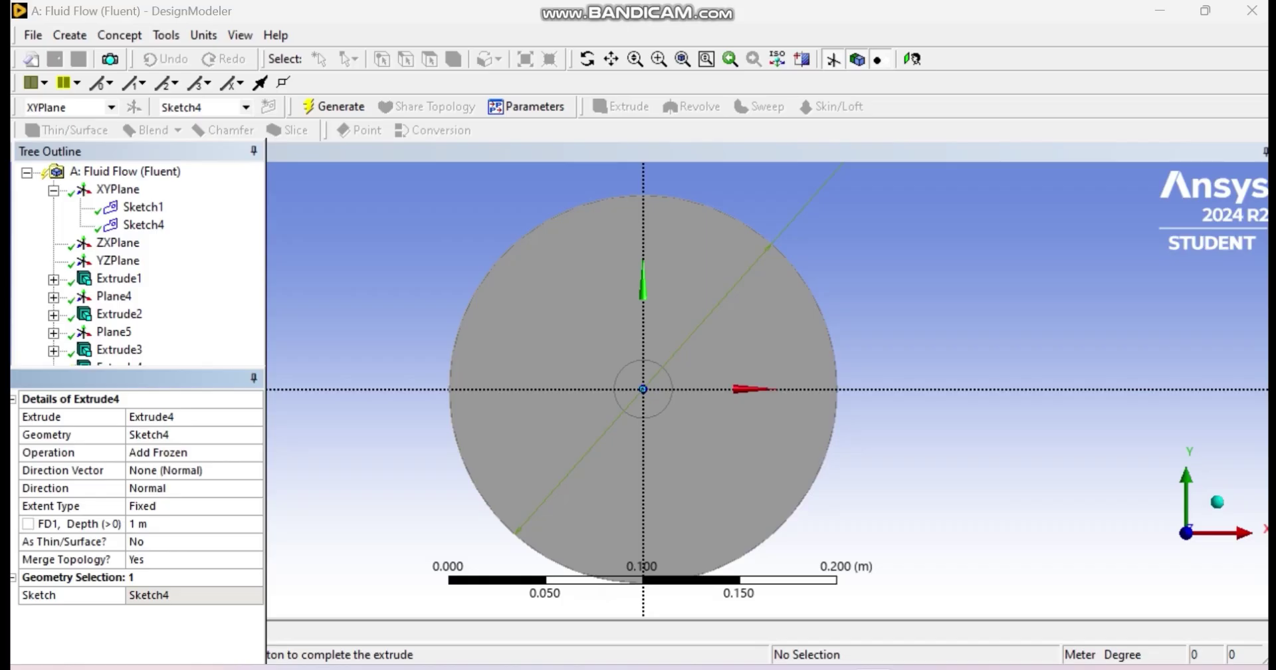
left_click(136, 524)
type("1")
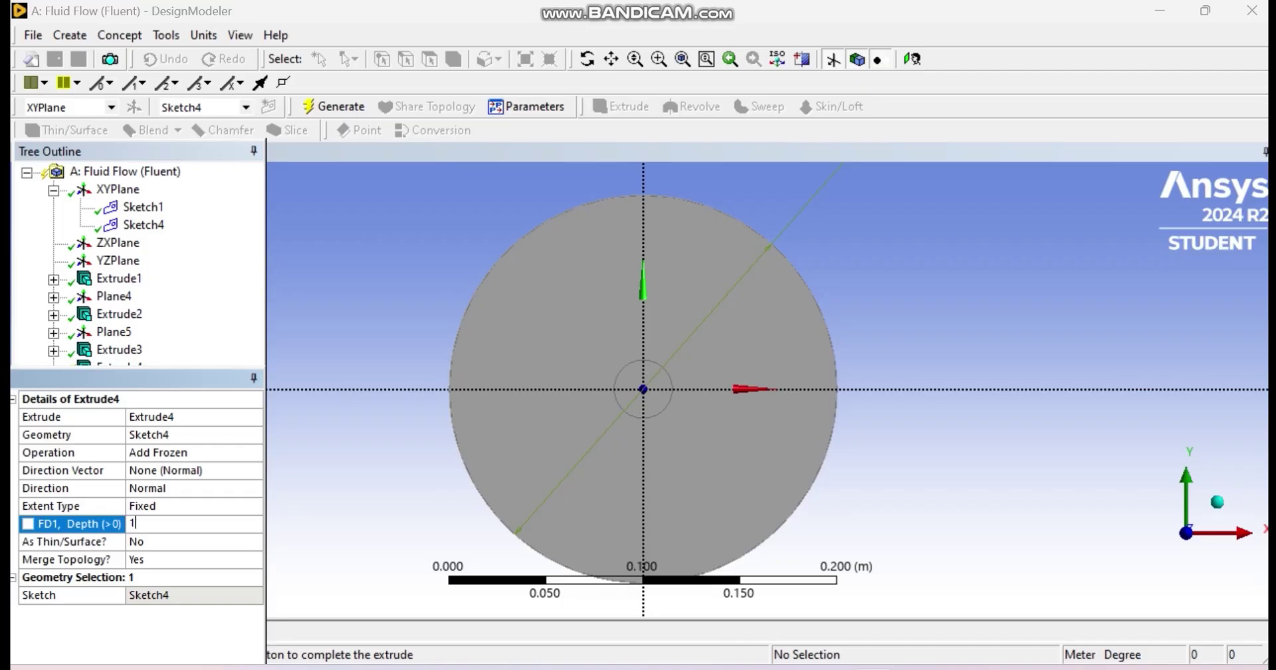
key("BackSpace")
type("0.6")
key("Return")
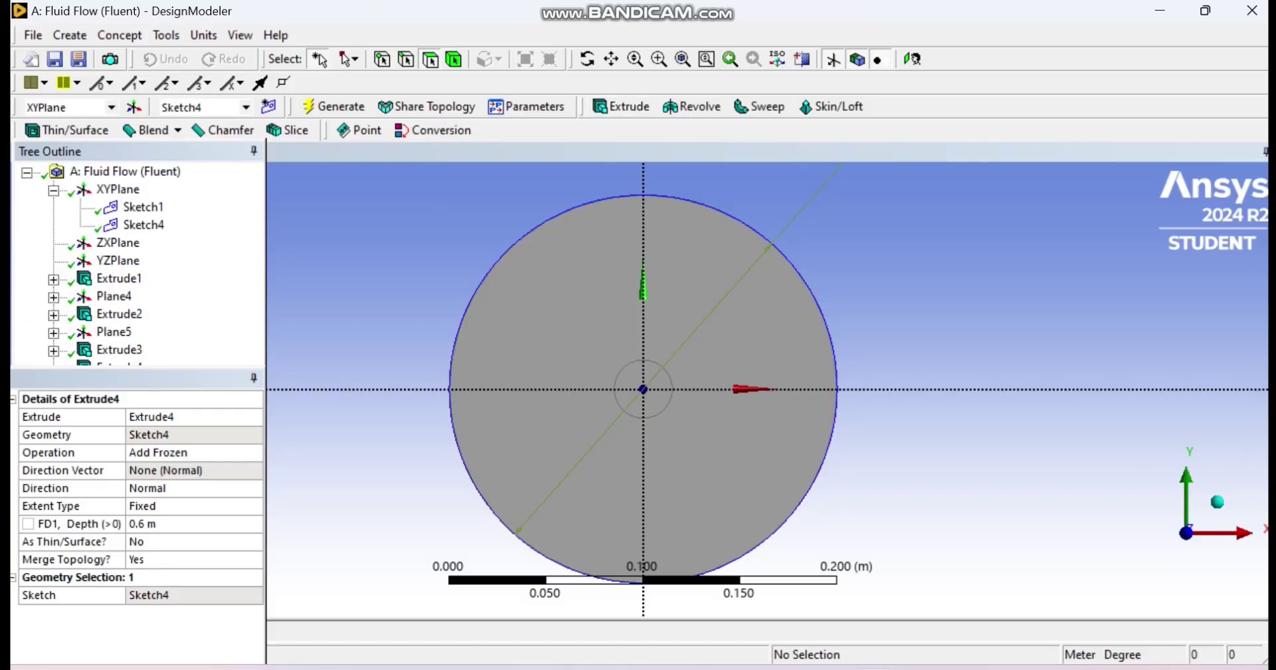
Step: Inspect the cylinder from several angles, examining the 0.6 m frozen section and the small pipes at both ends
middle_click_drag(642, 389, 672, 438)
scroll(642, 389, "up", 3)
scroll(643, 389, "down", 6)
middle_click_drag(643, 389, 824, 358)
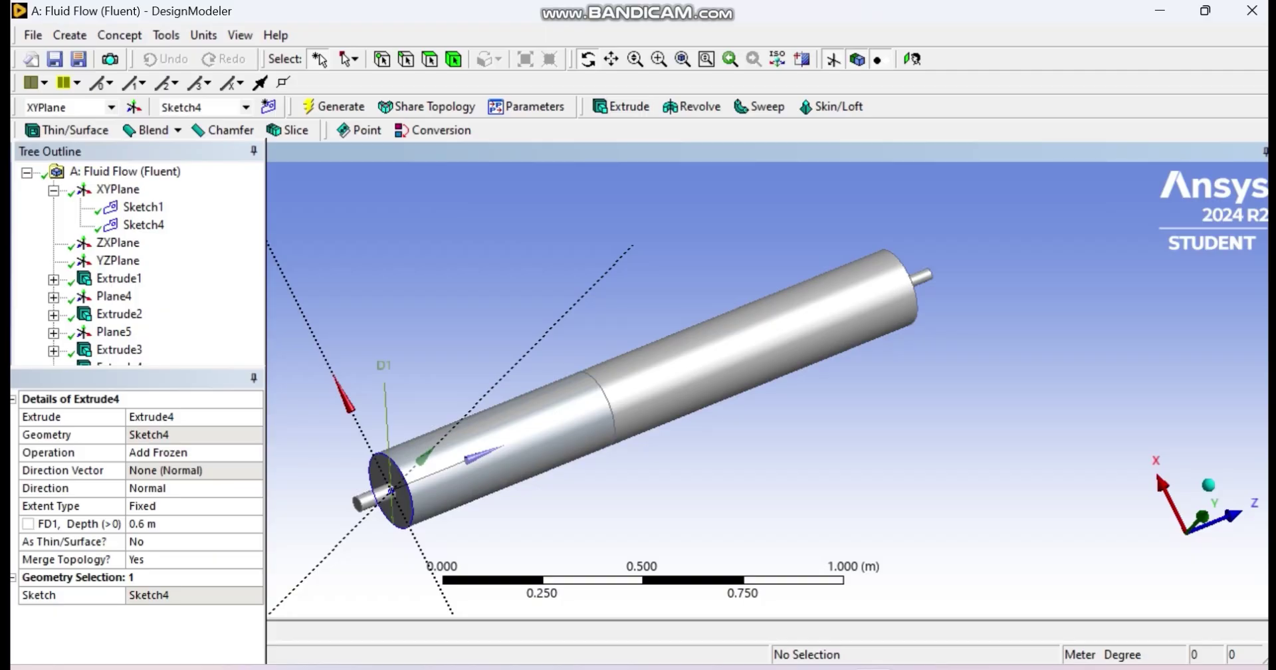
mouse_move(824, 359)
middle_mouse_down()
mouse_move(864, 386)
mouse_move(758, 446)
mouse_move(844, 366)
middle_mouse_up()
middle_click_drag(941, 379, 951, 399)
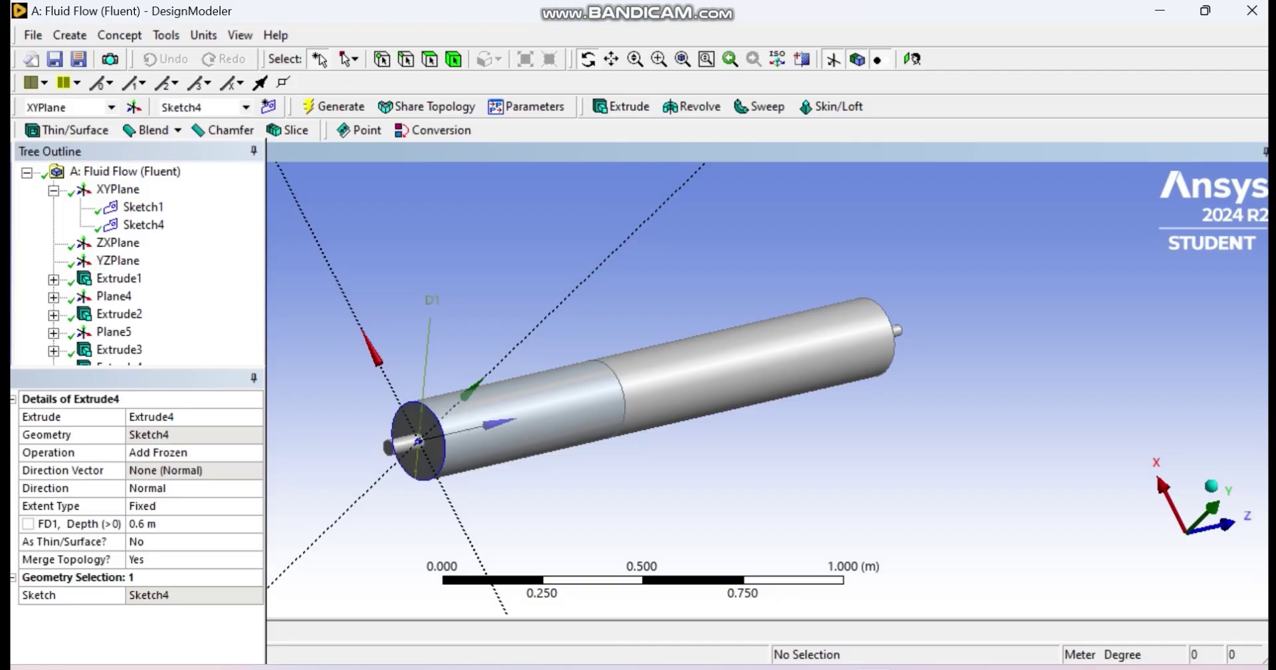
middle_click_drag(598, 399, 698, 398)
scroll(638, 389, "up", 3)
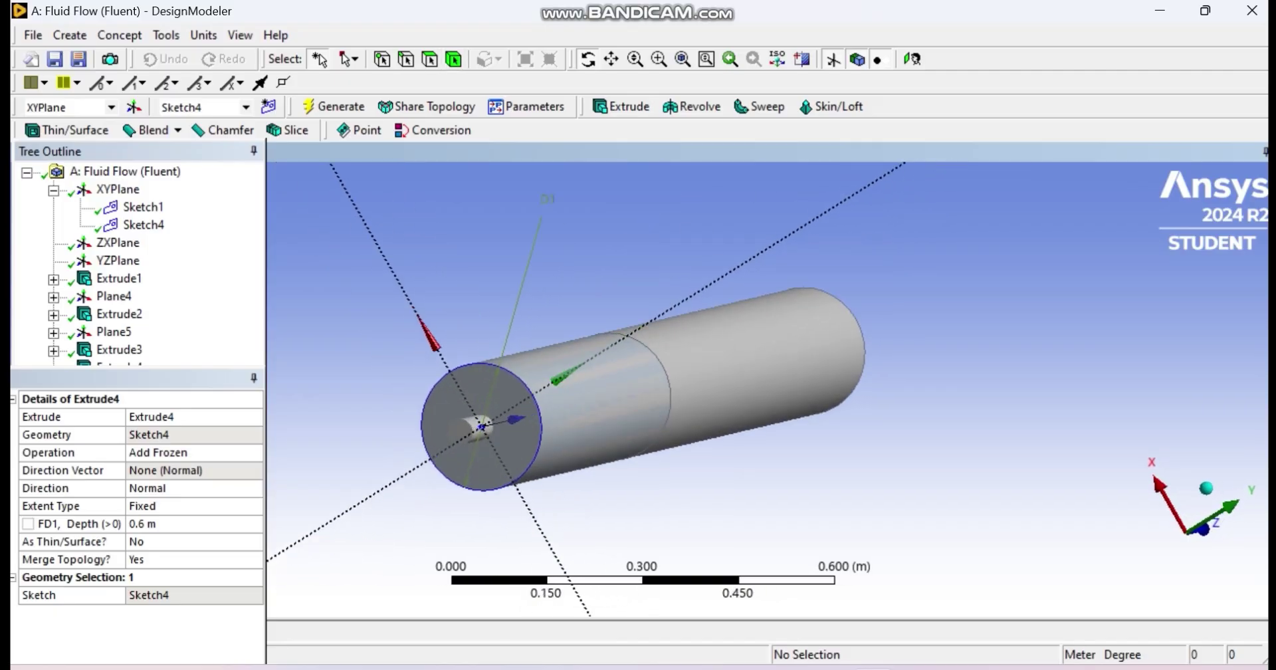
Step: Create and generate a named selection called gas_inlet from the end face of the small pipe near the XY plane
left_click(430, 59)
scroll(642, 389, "up", 4)
scroll(648, 389, "down", 2)
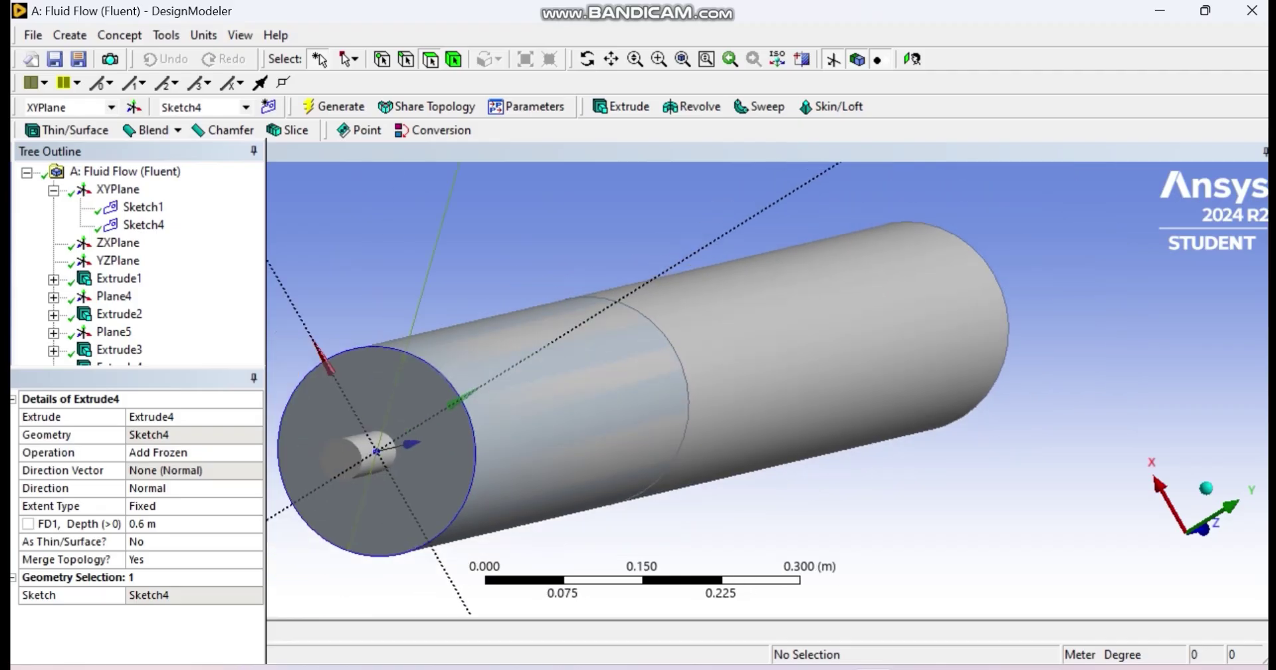
left_click(611, 58)
left_click_drag(585, 392, 801, 366)
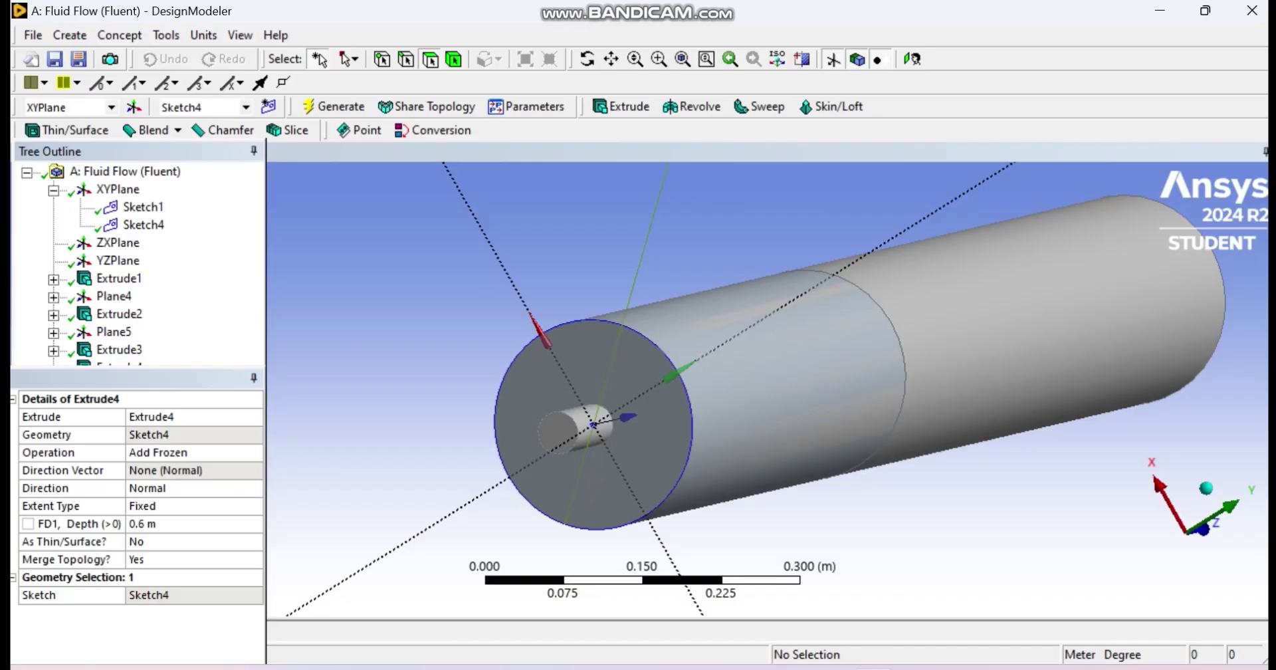
left_click(557, 432)
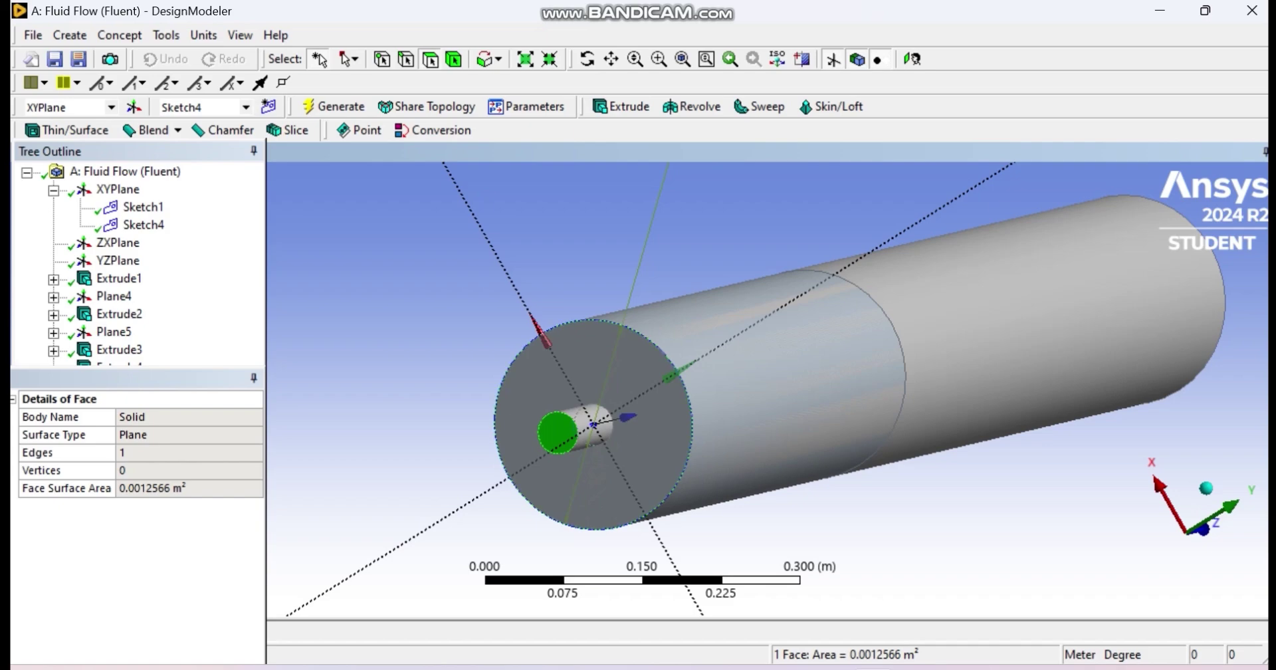
right_click(569, 432)
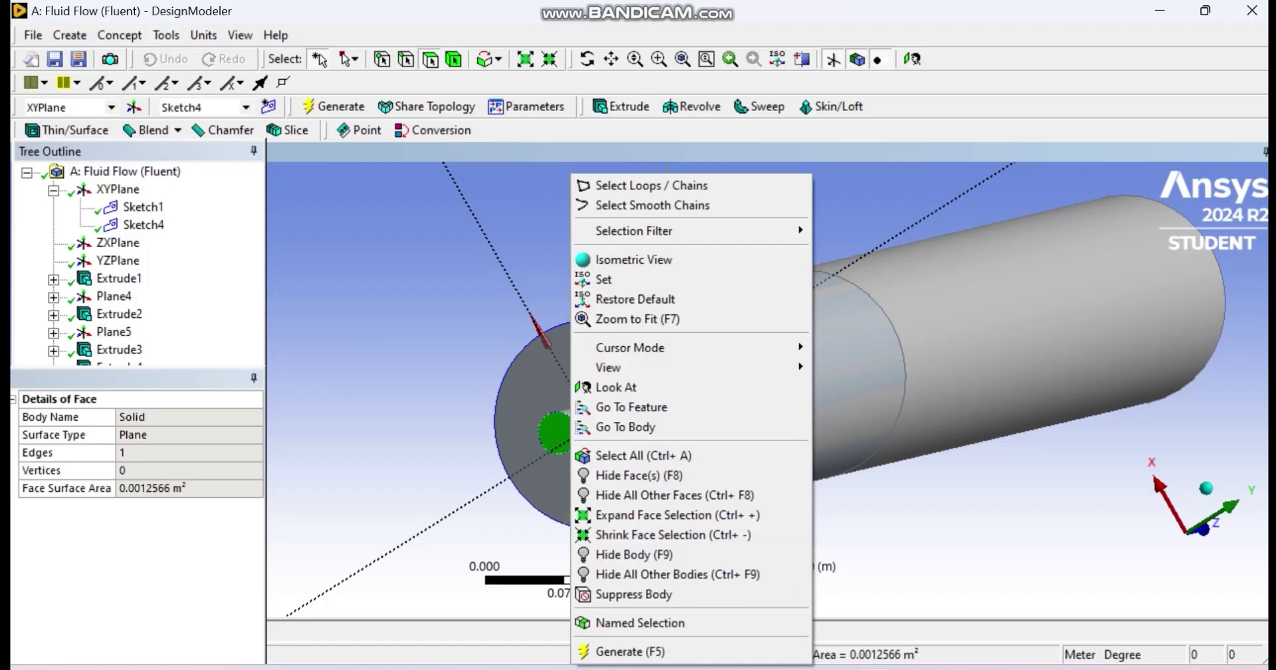
left_click(640, 622)
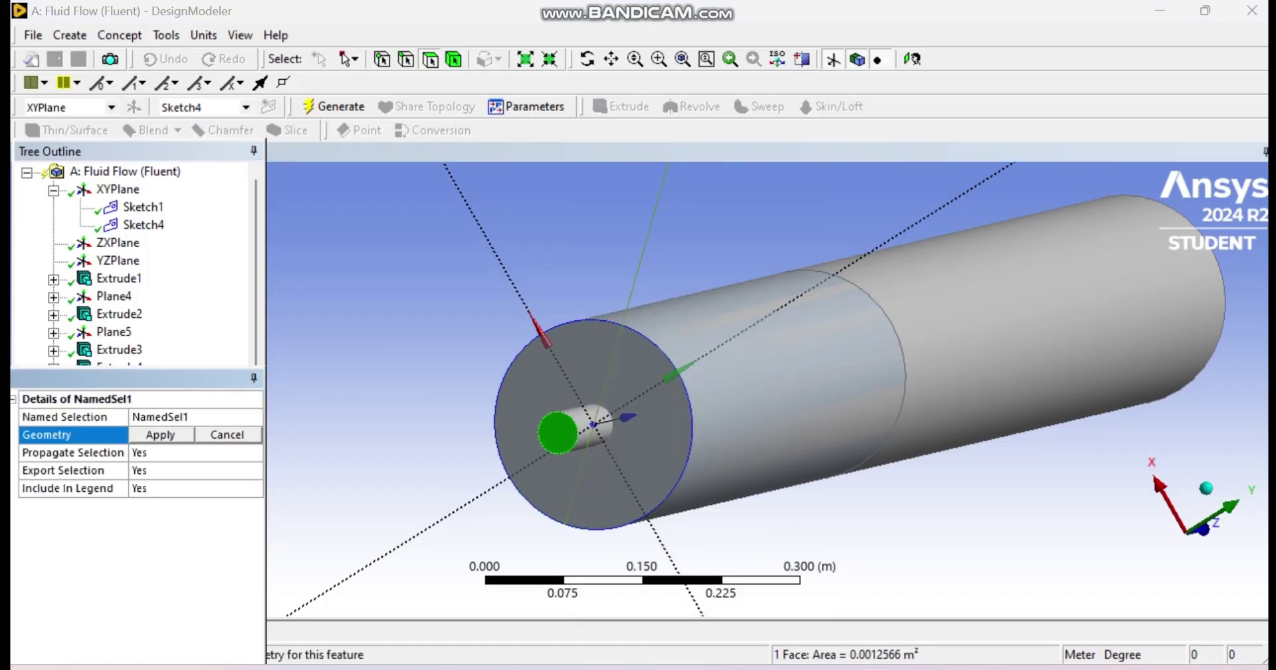
left_click(161, 435)
left_click(161, 417)
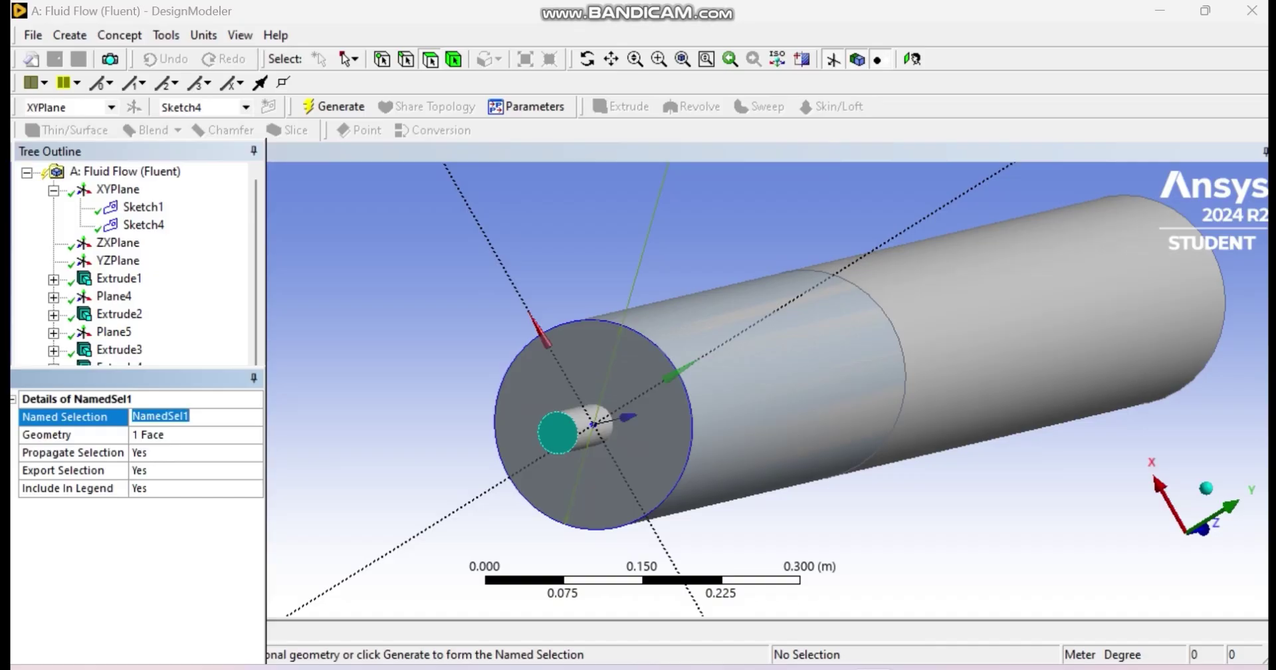
type("gas_inlet")
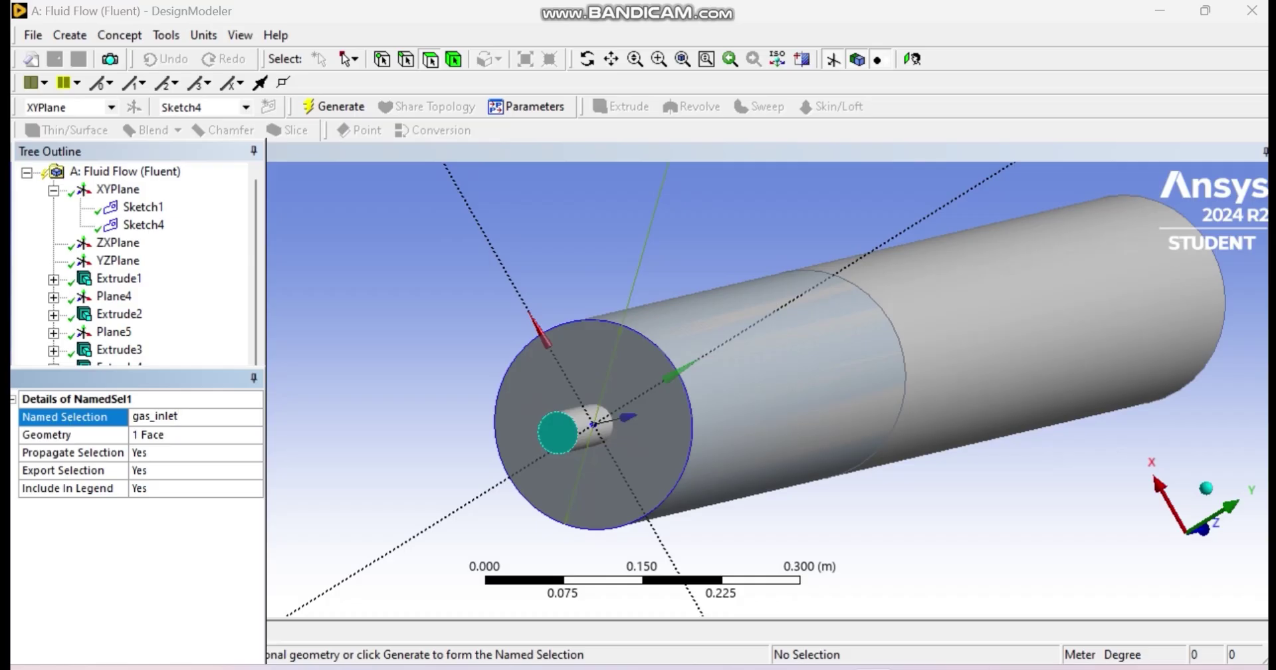
left_click(333, 106)
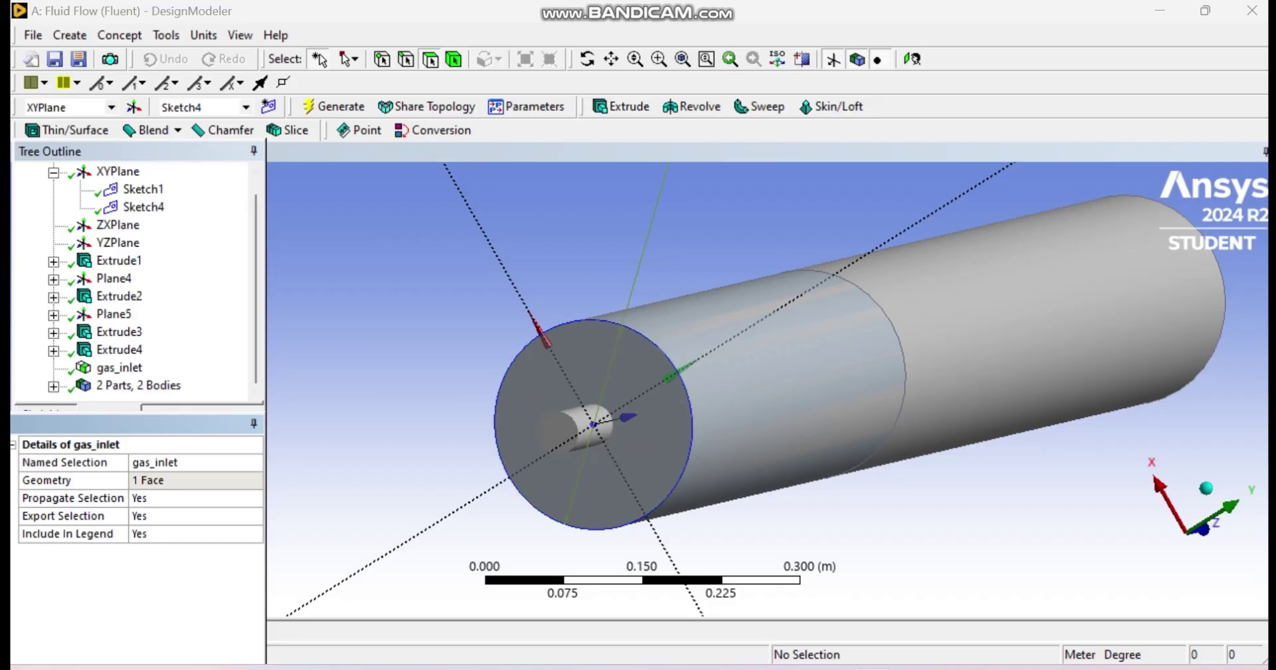
middle_click_drag(798, 378, 559, 379)
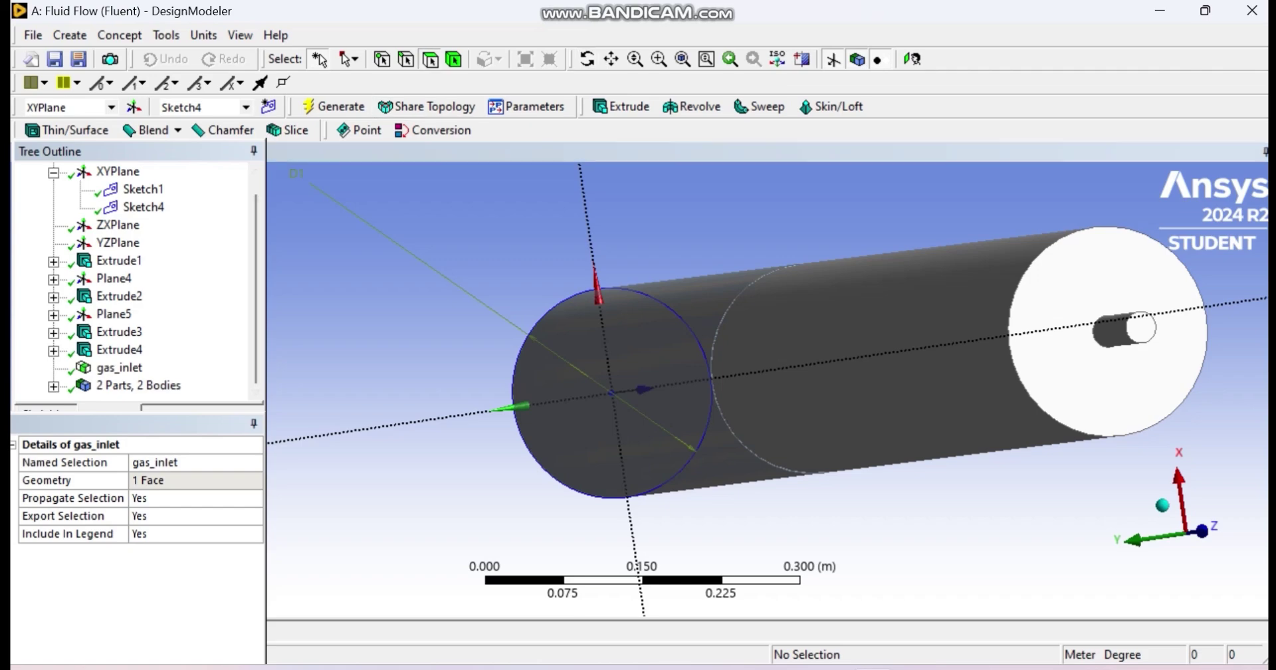
left_click(1140, 327)
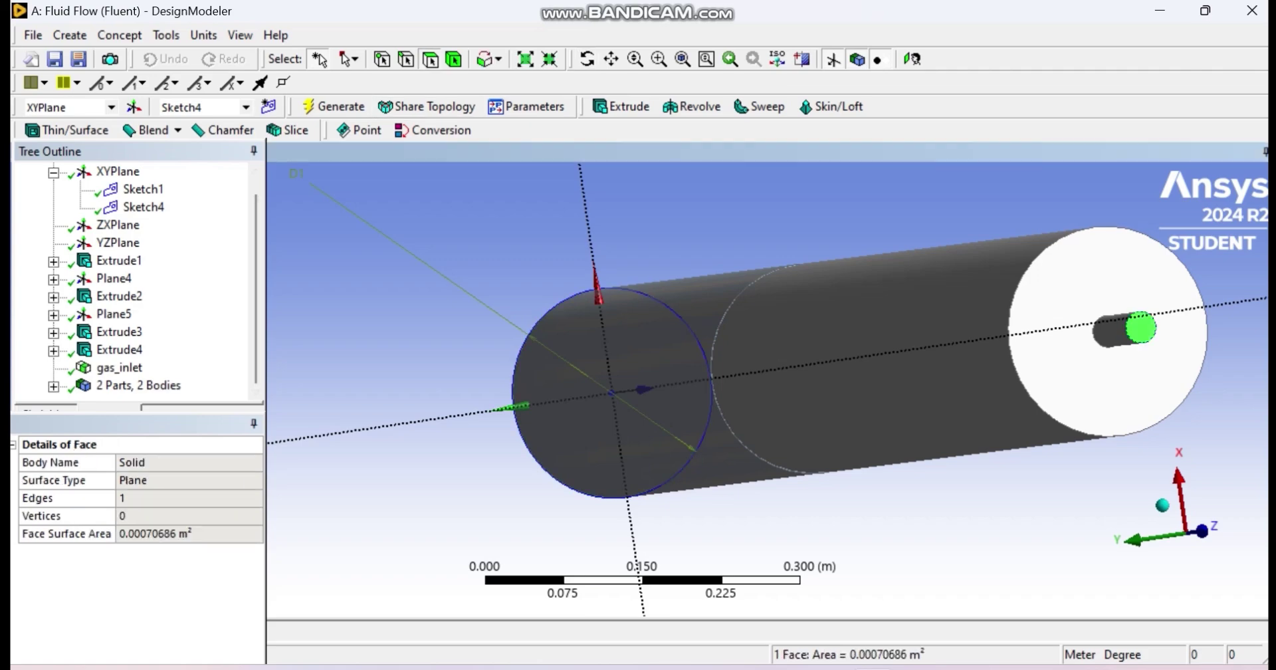
right_click(1141, 327)
left_click(1103, 623)
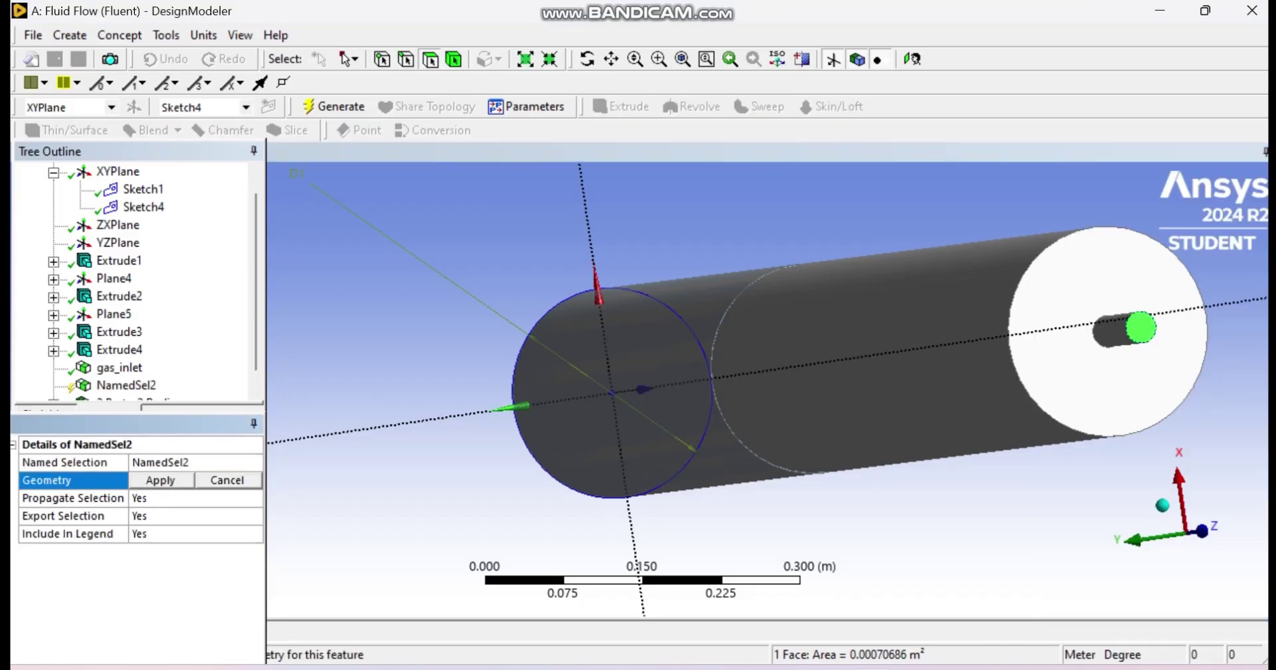
right_click(1035, 416)
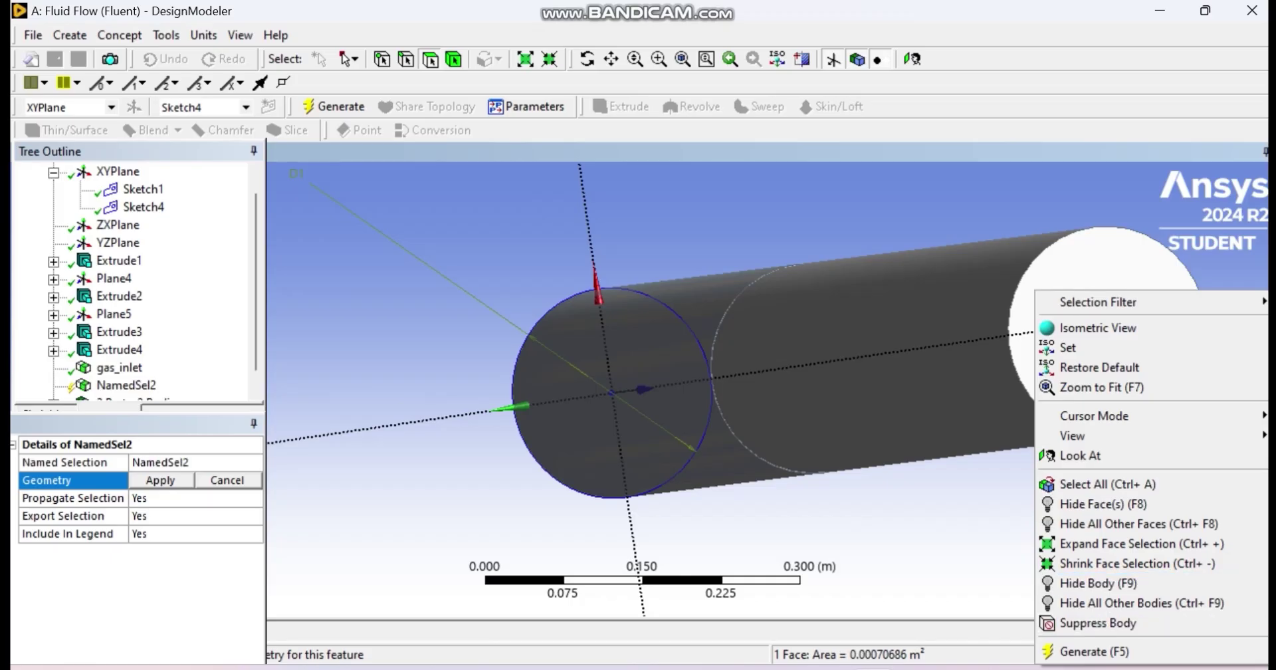
left_click(997, 578)
left_click(1140, 327)
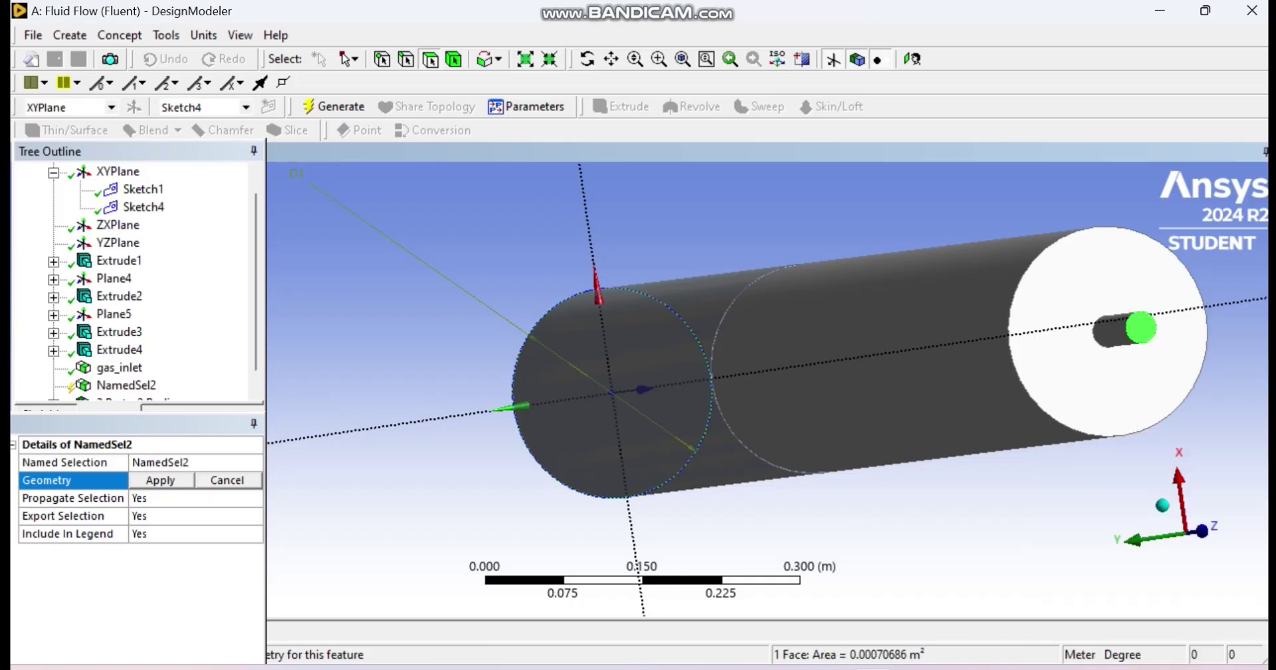
right_click(1035, 290)
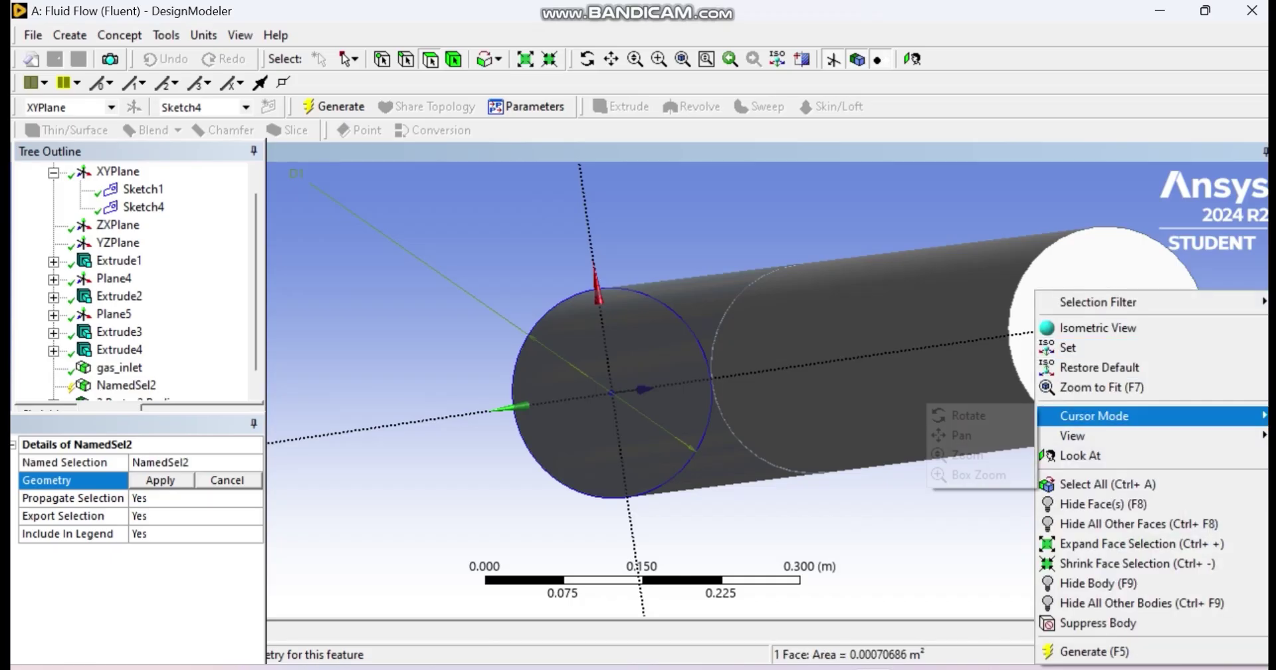
key("Escape")
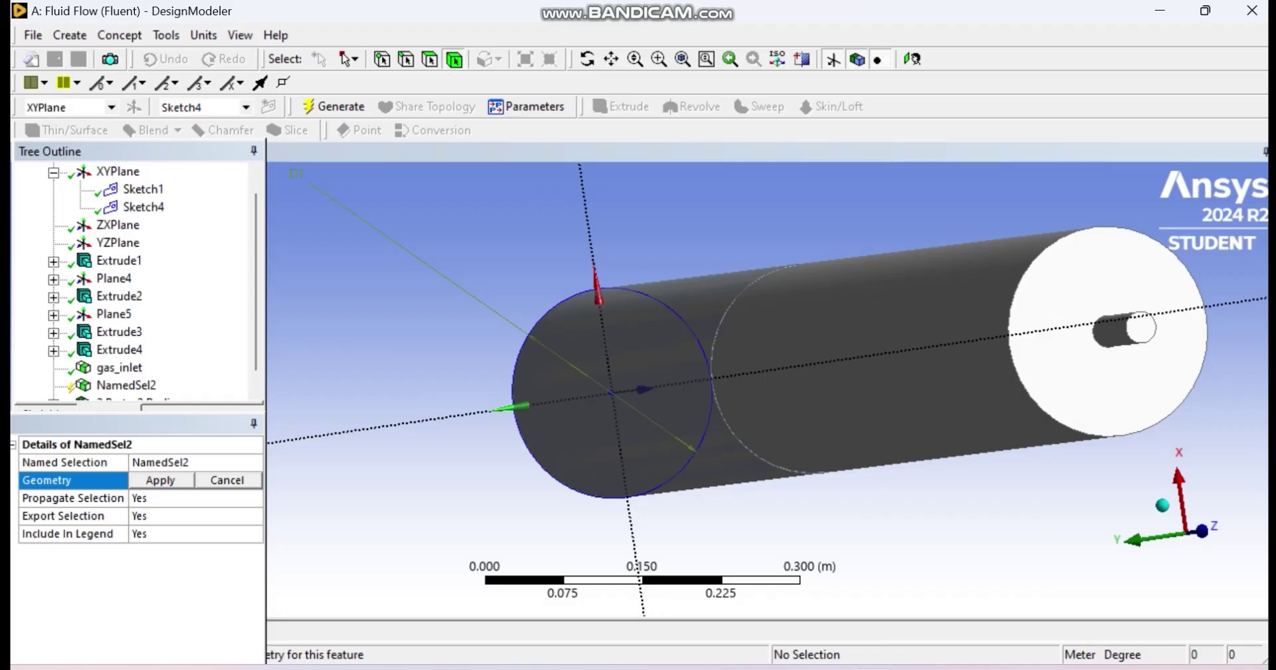
left_click(430, 59)
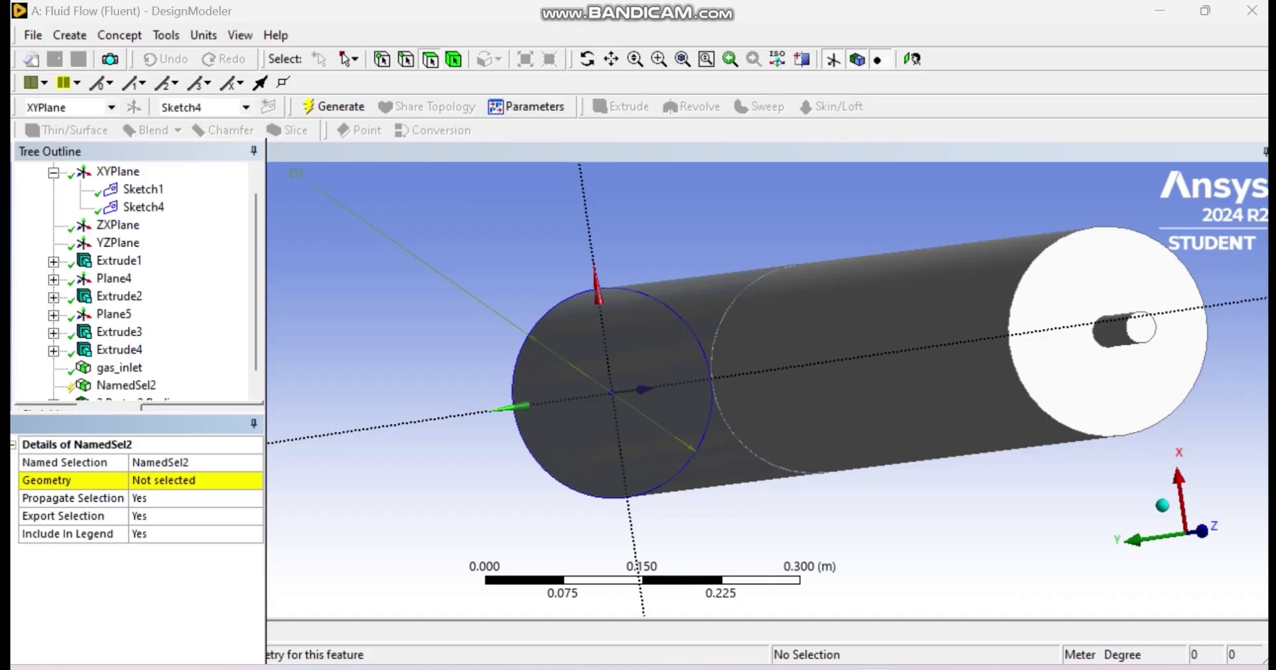
right_click(126, 385)
left_click(181, 390)
key("Return")
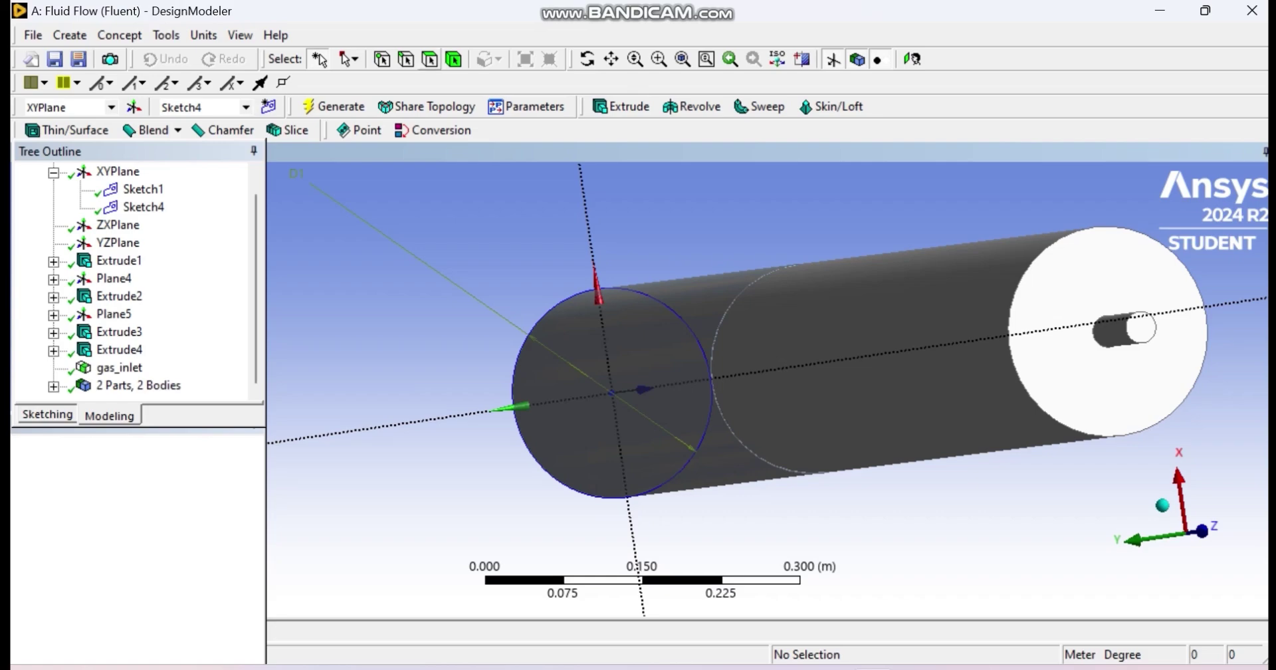
Step: Create and generate a named selection called gas_outlet from the end face of the small pipe at the end opposite gas_inlet
left_click(1141, 327)
right_click(1141, 327)
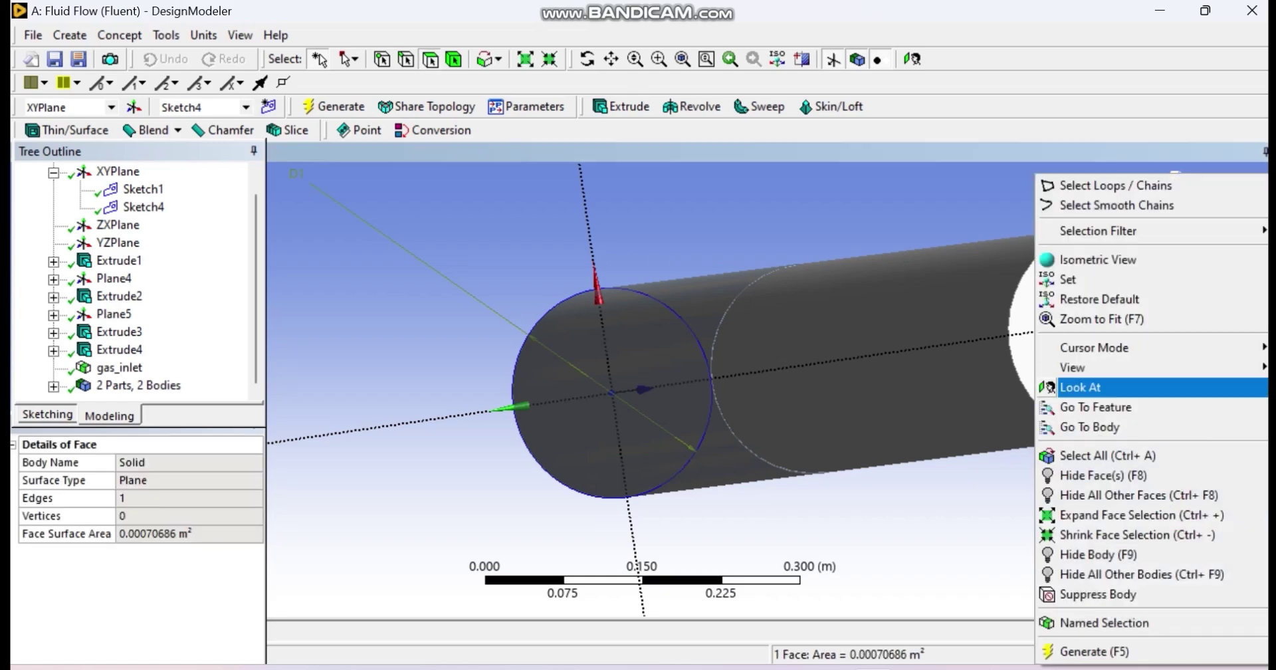
left_click(1103, 622)
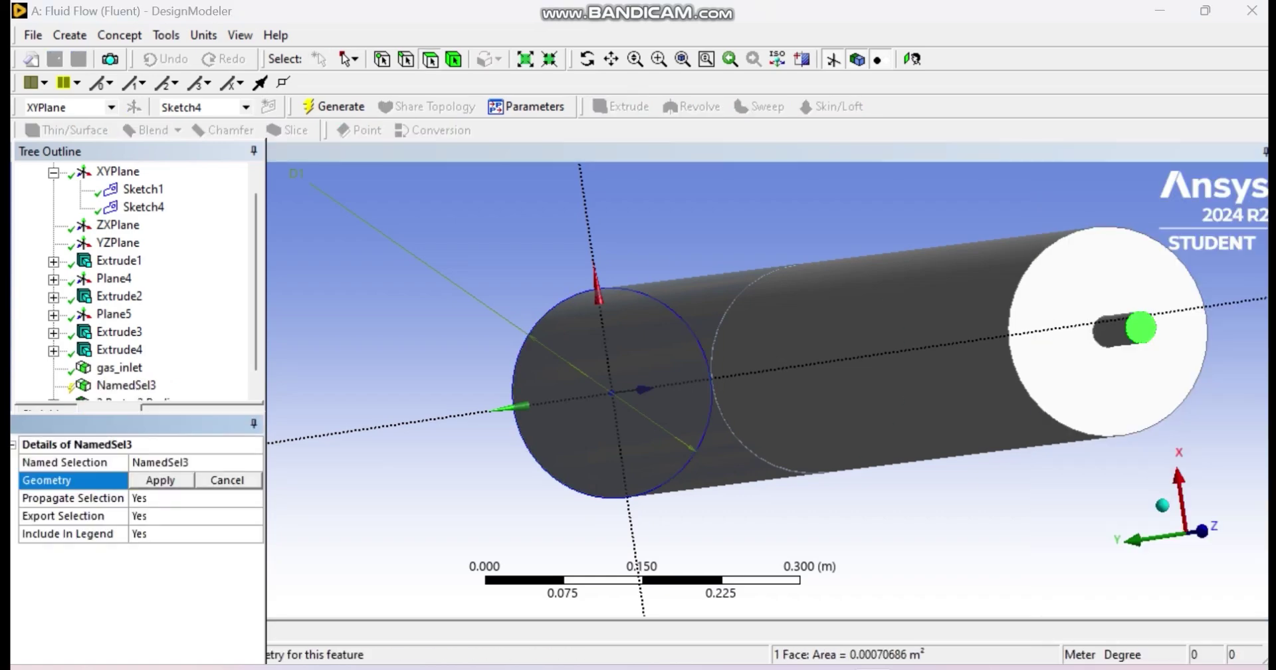
left_click(160, 480)
left_click(160, 462)
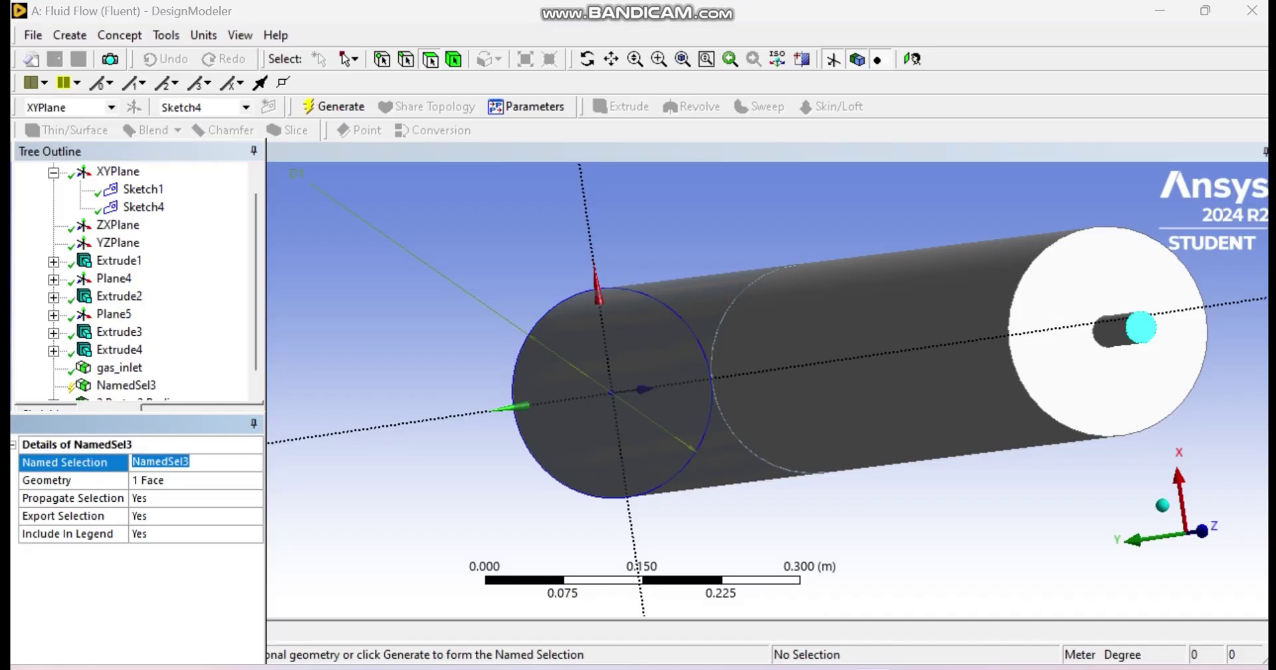
type("gas")
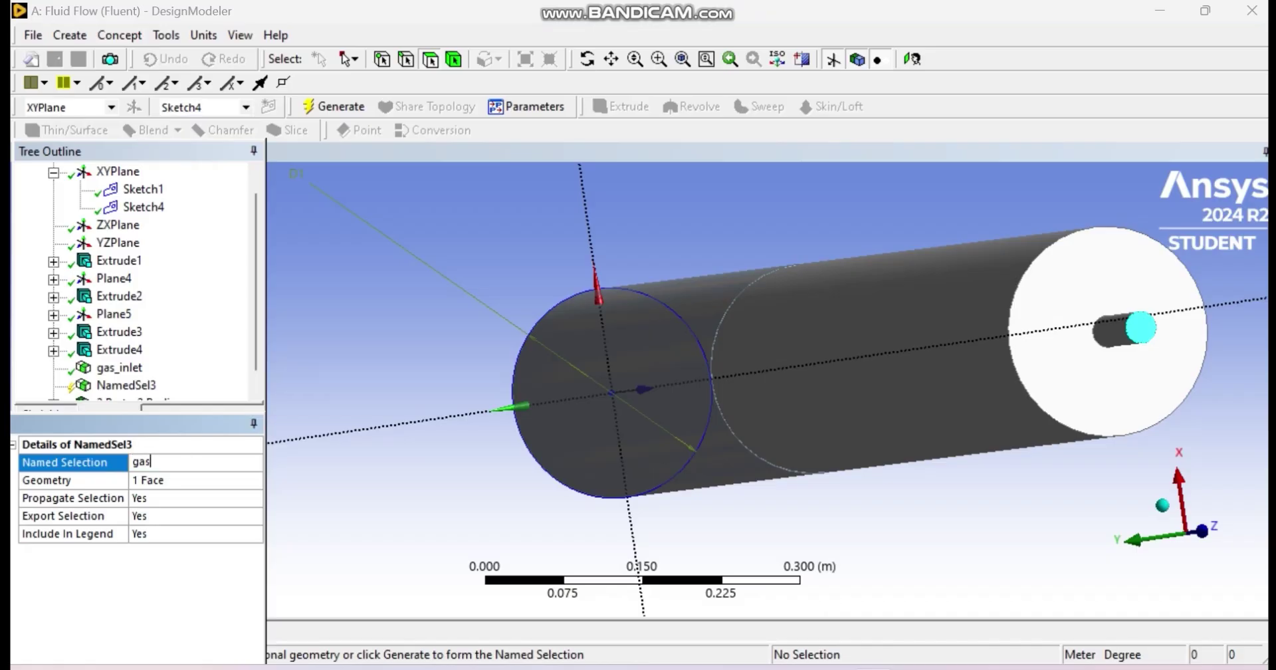
type("_outle")
type("rt")
key("BackSpace")
key("BackSpace")
type("t")
left_click(334, 107)
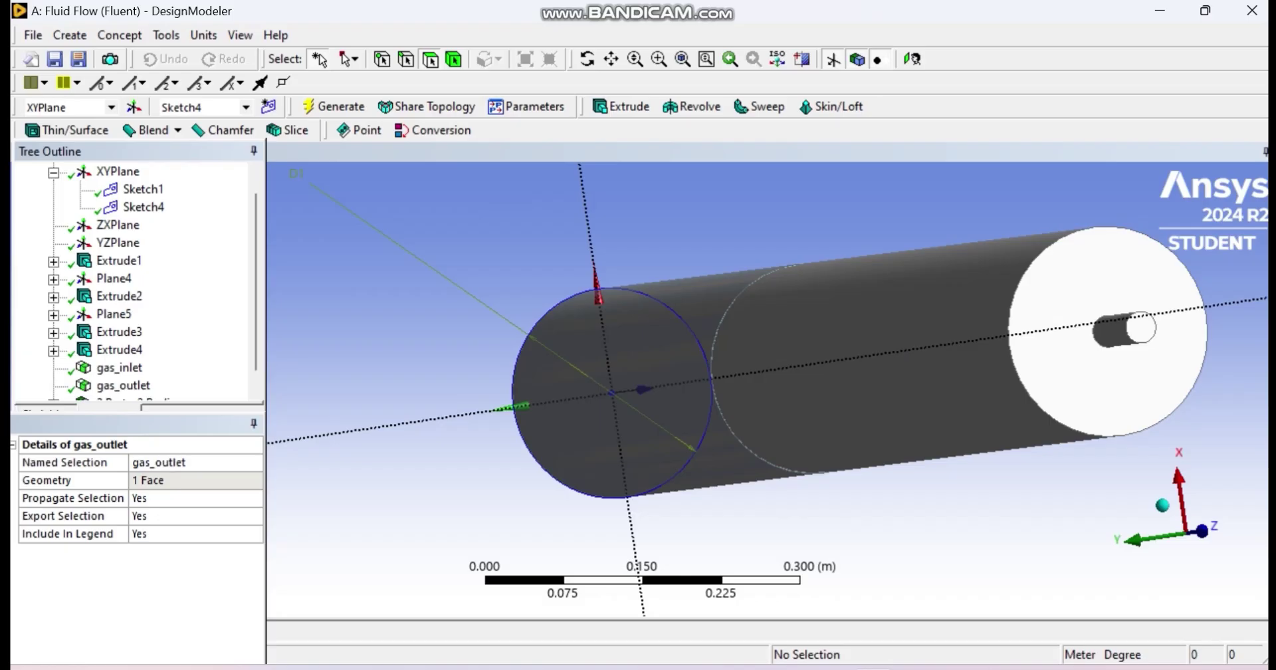
Step: Create and generate a named selection called reactor_wall from the large cylinder's curved outer face and both of its flat end faces
scroll(642, 390, "down", 5)
scroll(642, 390, "up", 3)
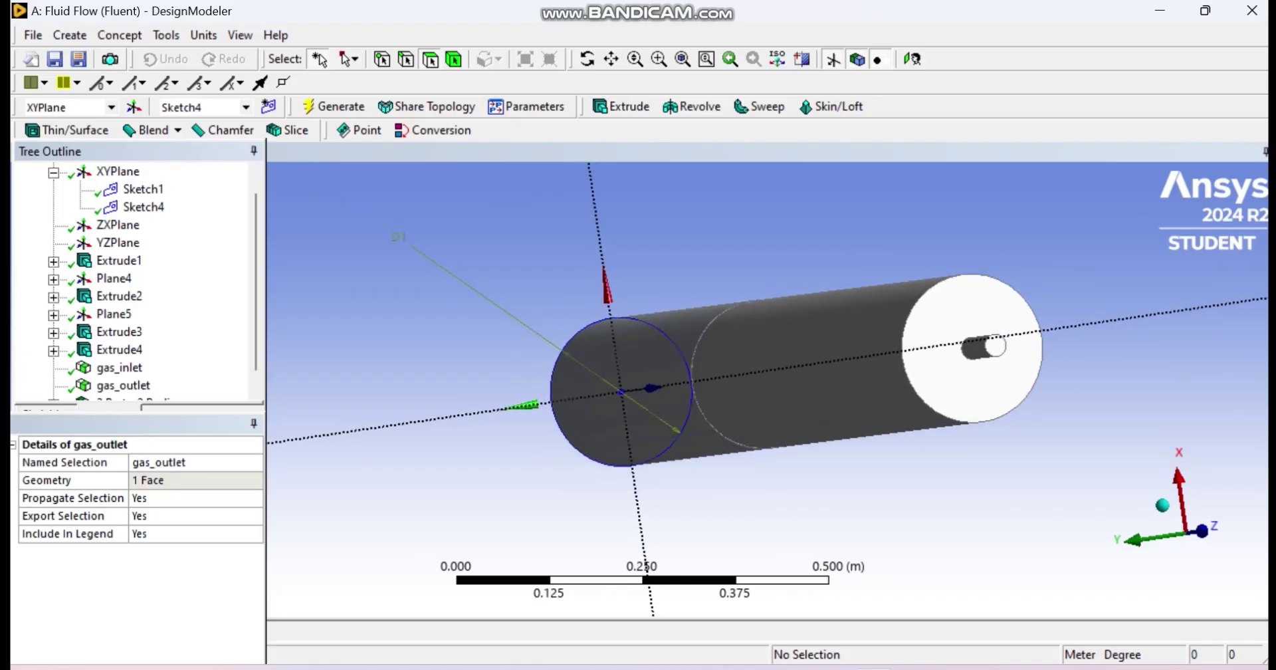
left_click(587, 58)
left_click_drag(642, 390, 904, 406)
scroll(642, 389, "down", 6)
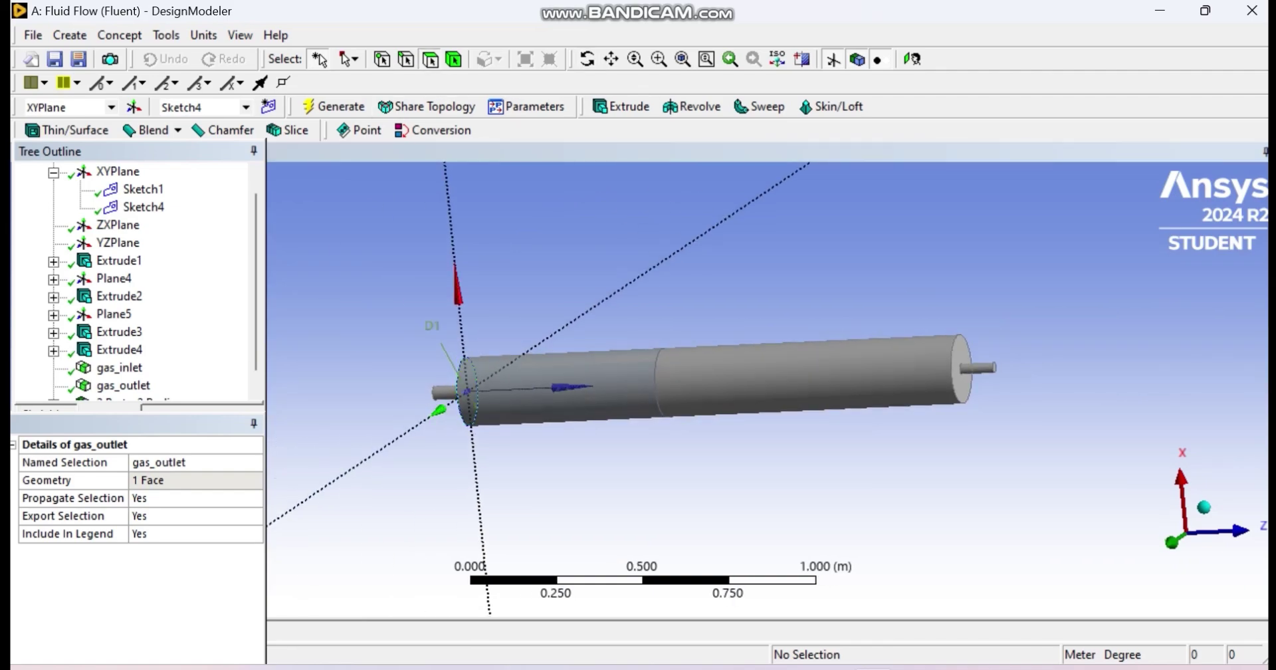
left_click(705, 379)
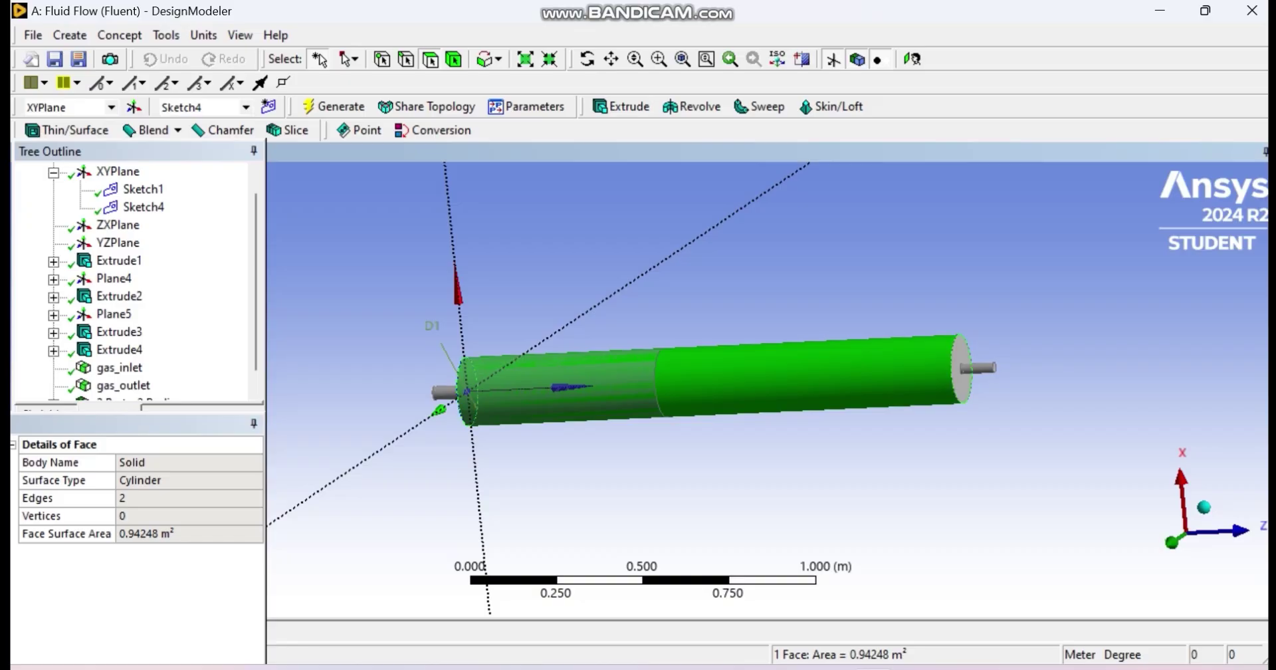
left_click(587, 59)
left_click_drag(705, 379, 637, 379)
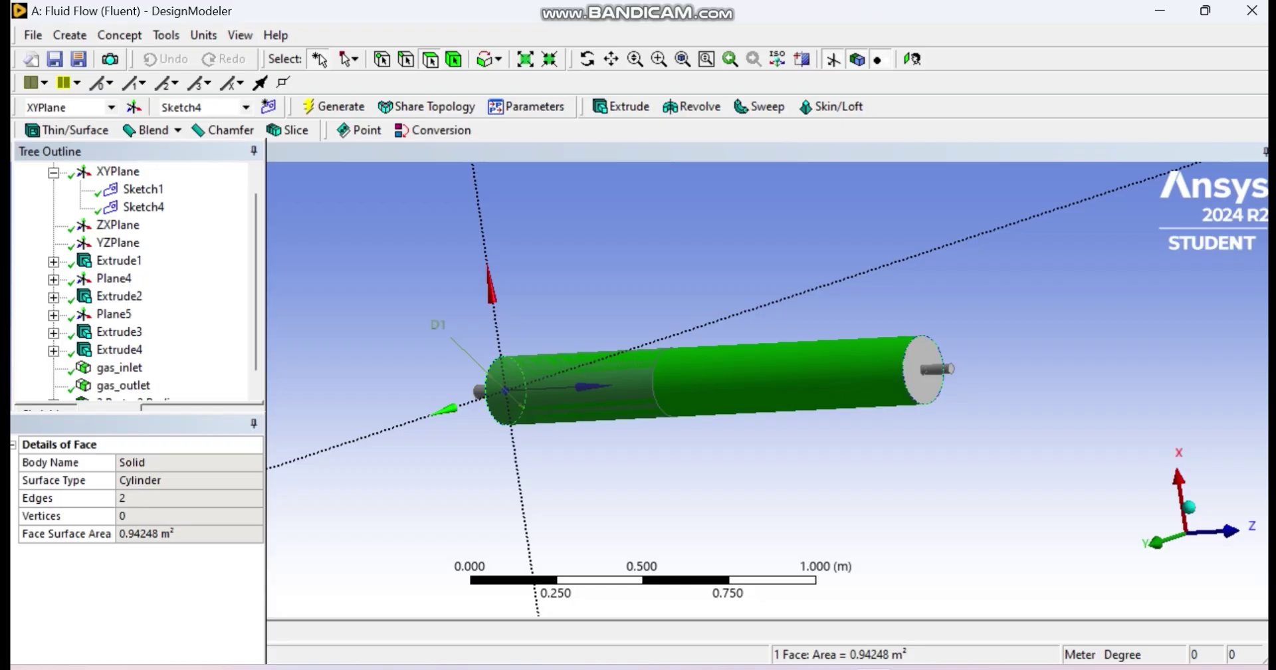
left_click(917, 383, "ctrl")
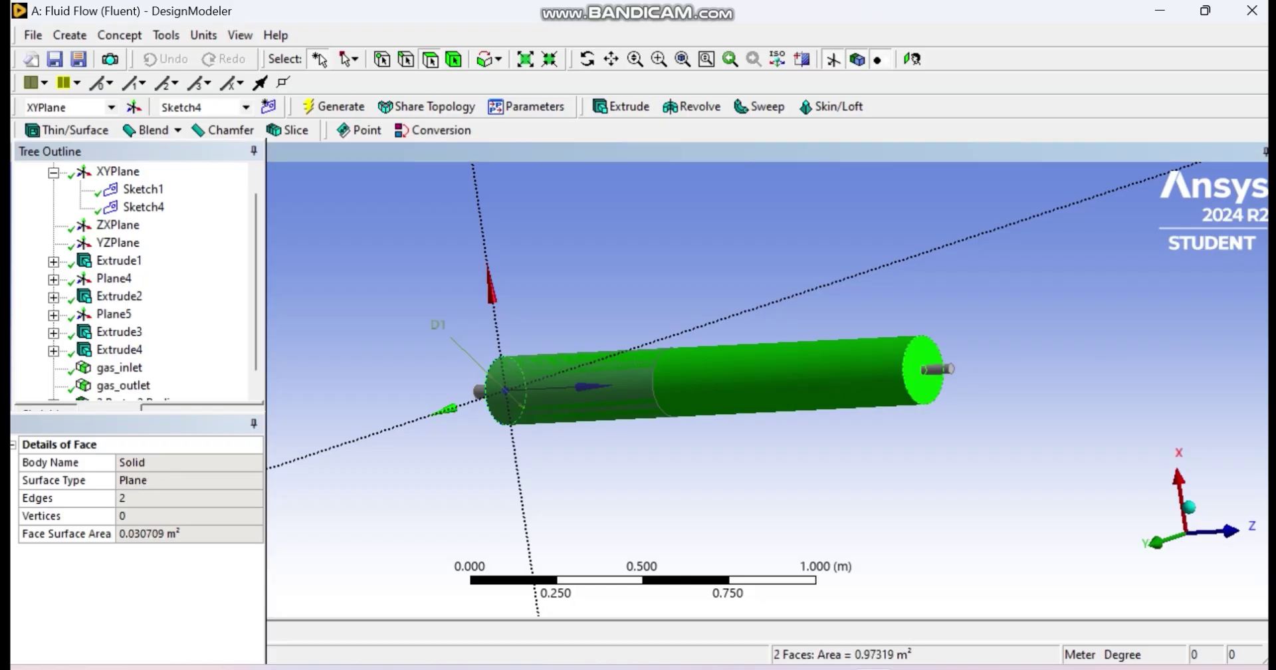
middle_click_drag(625, 279, 818, 326)
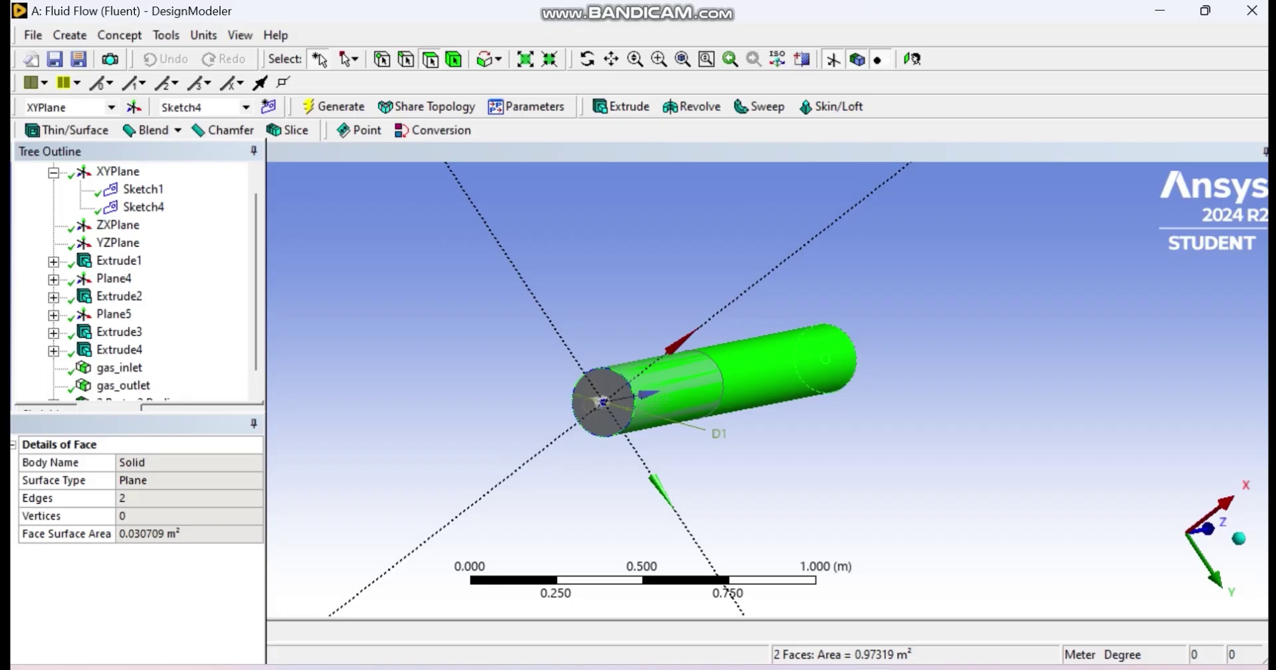
left_click(588, 403, "ctrl")
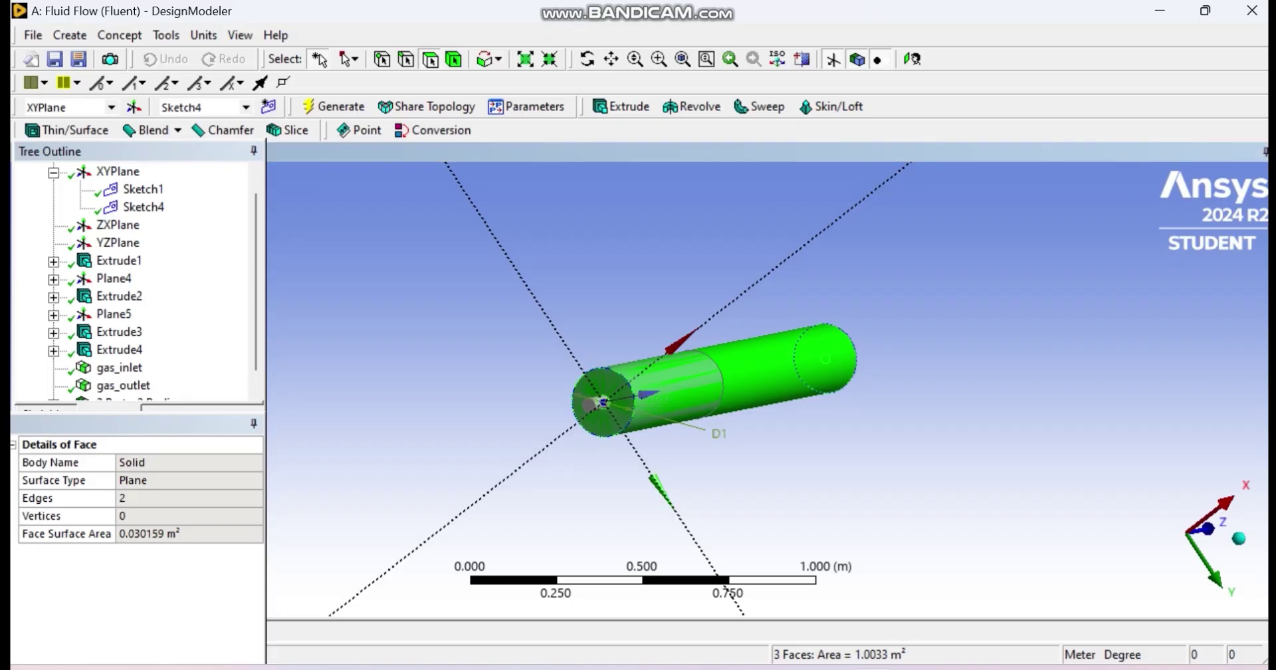
right_click(765, 376)
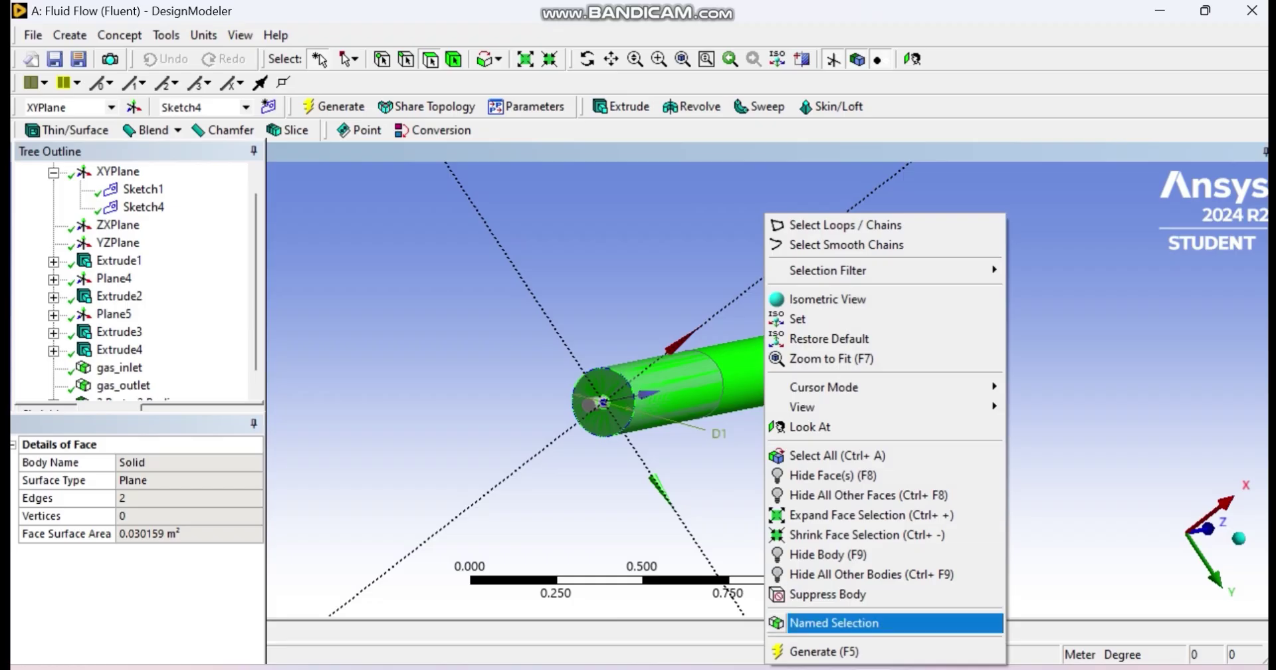
left_click(833, 622)
left_click(160, 480)
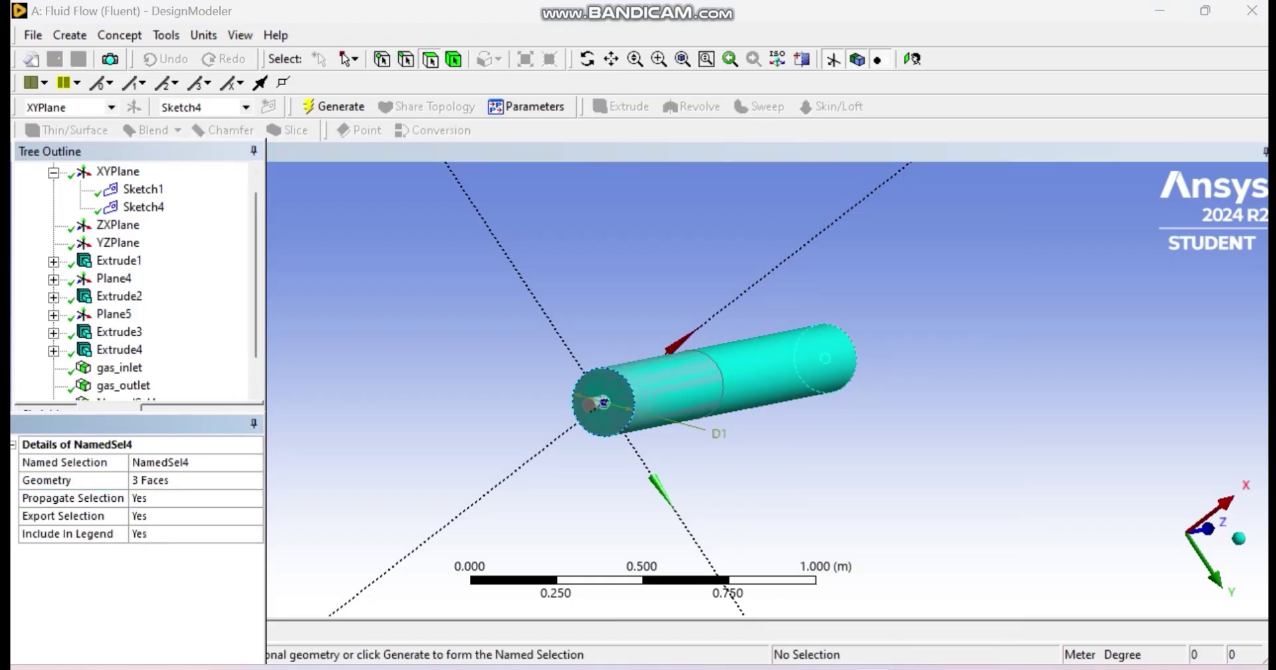
left_click(160, 461)
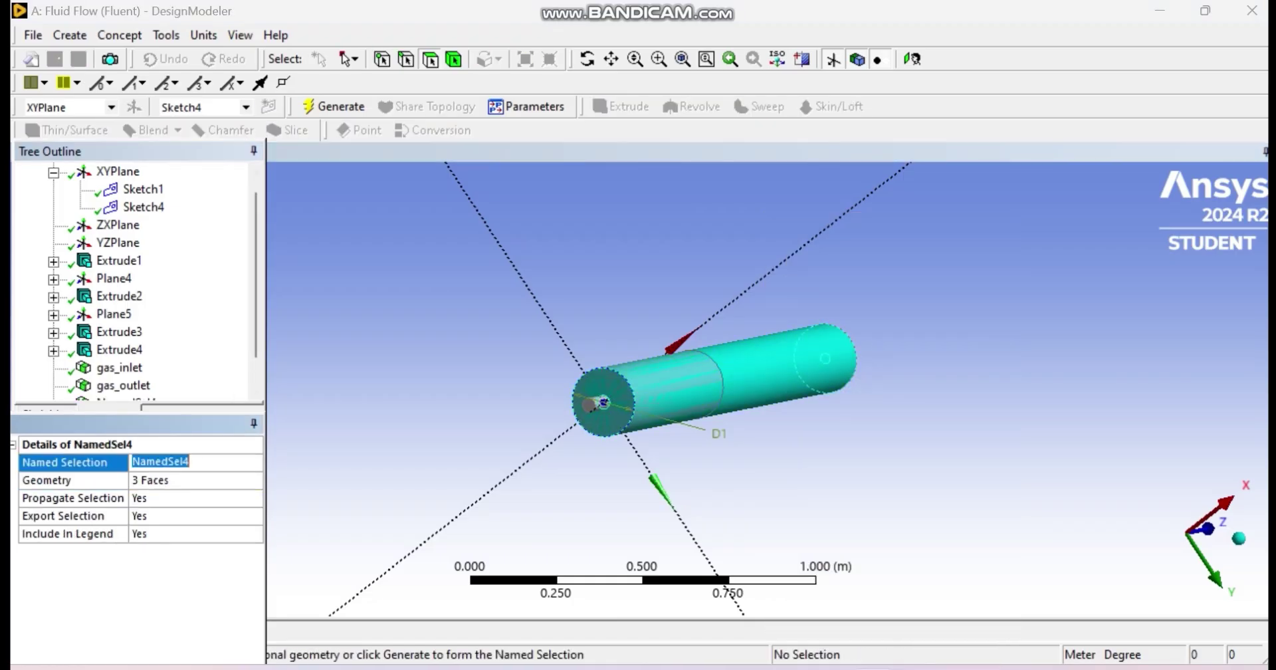
type("reacto")
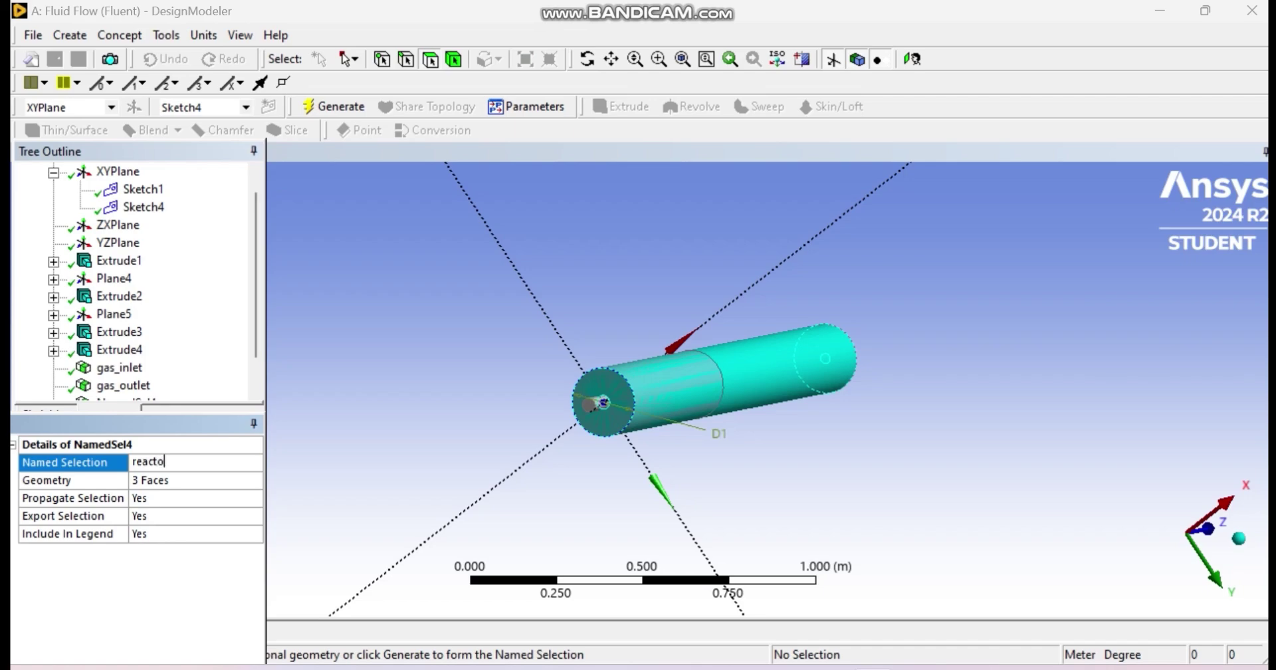
type("r_wall")
key("Return")
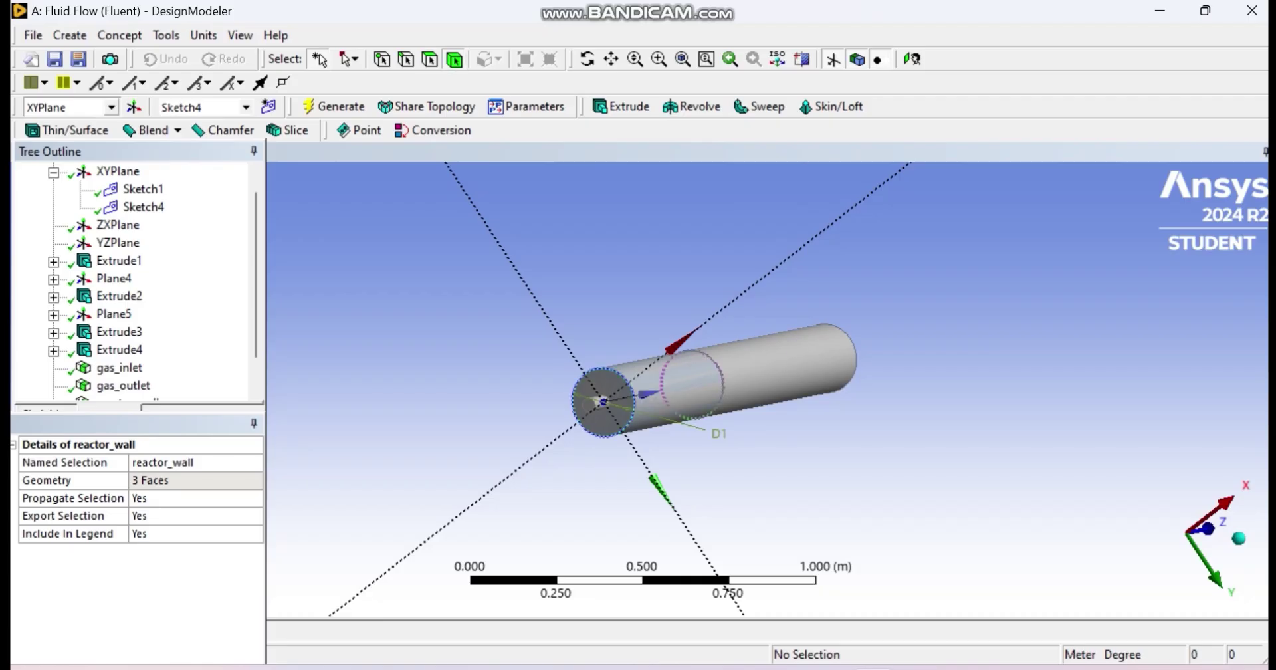
Step: Create and generate a named selection called catalyst_zone from the frozen section's body
left_click(673, 389)
right_click(674, 393)
left_click(743, 622)
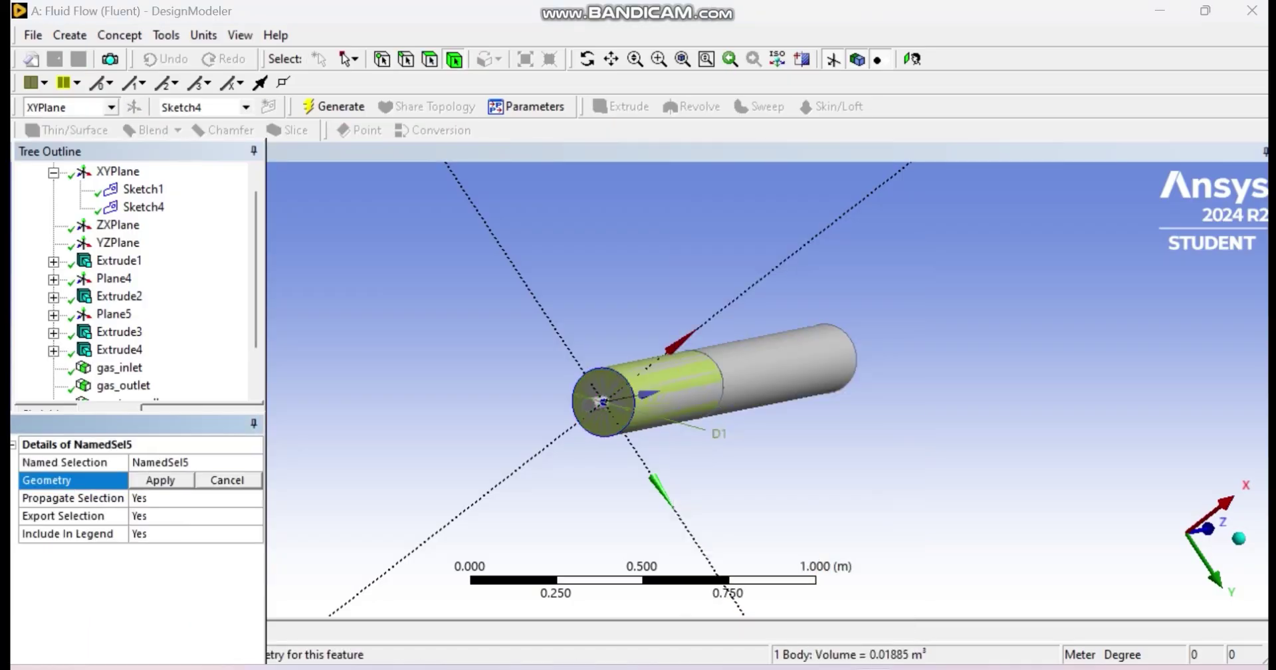
left_click(160, 462)
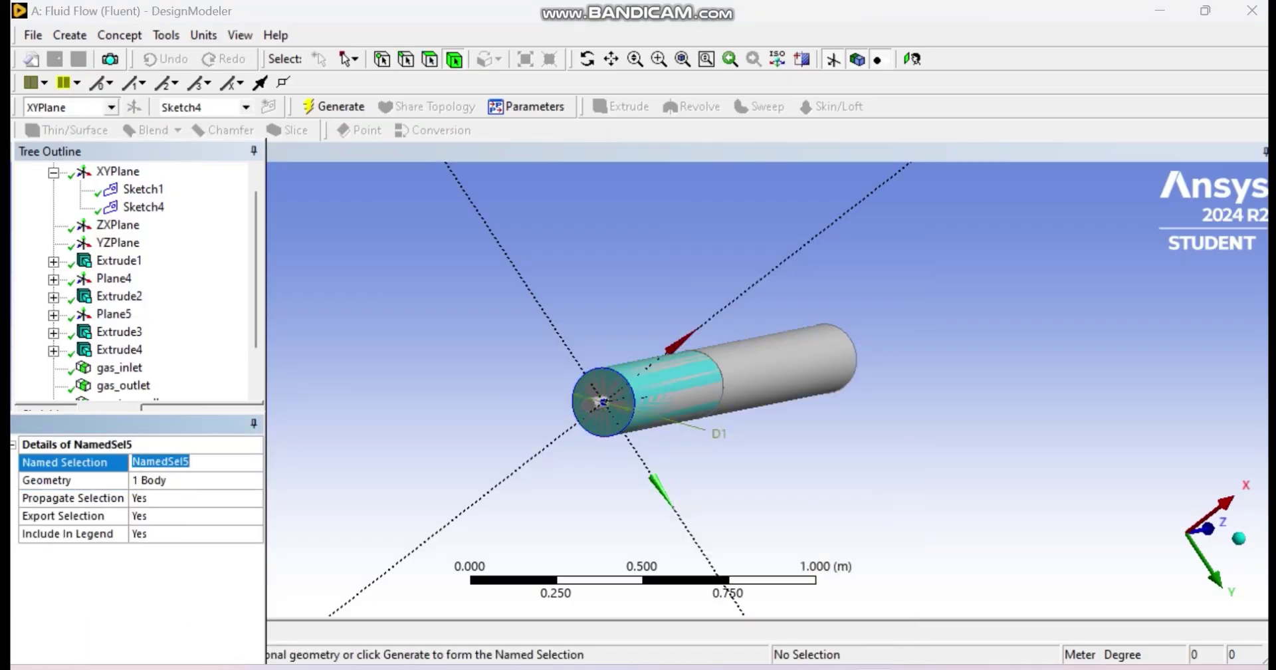
type("c")
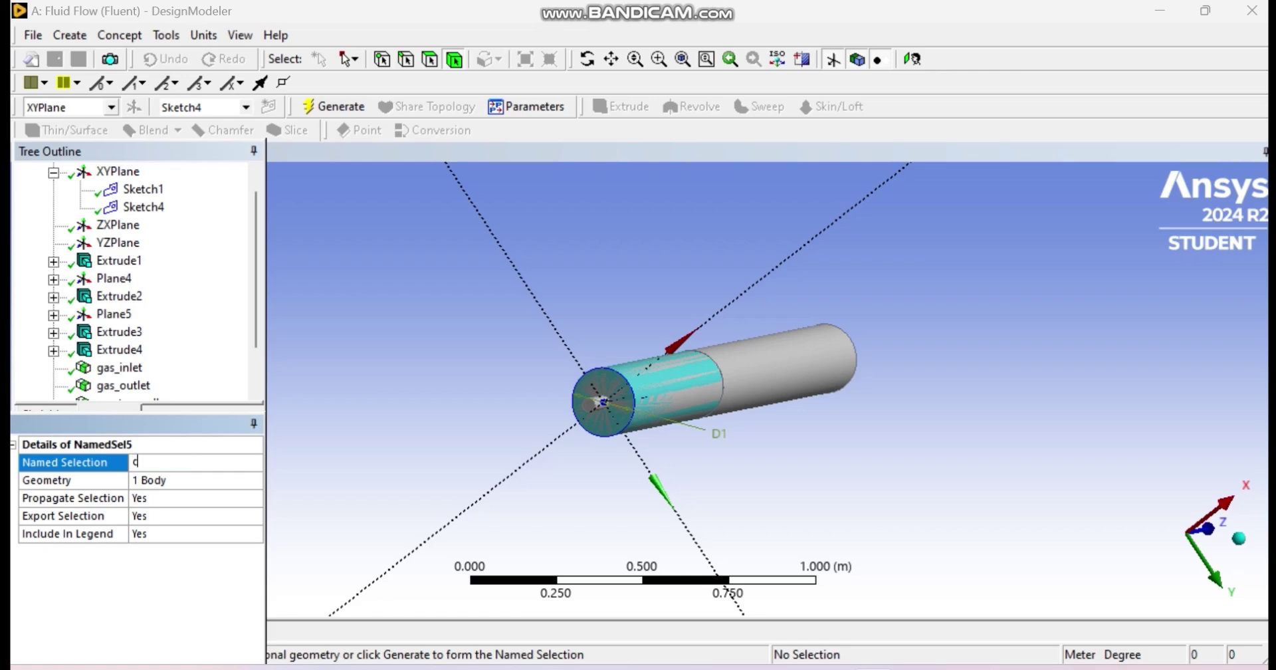
type("atalyst_zone")
left_click(334, 106)
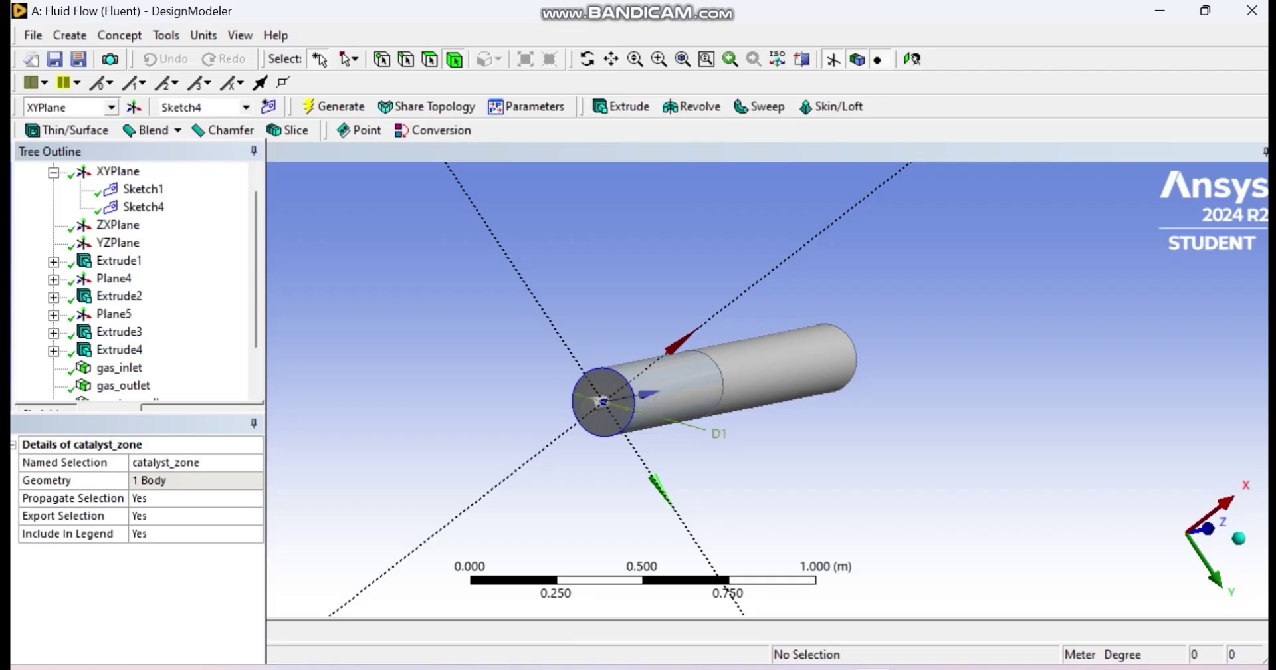
Step: Start a new named selection and assign the main reactor cylinder's body as its geometry
left_click(749, 362)
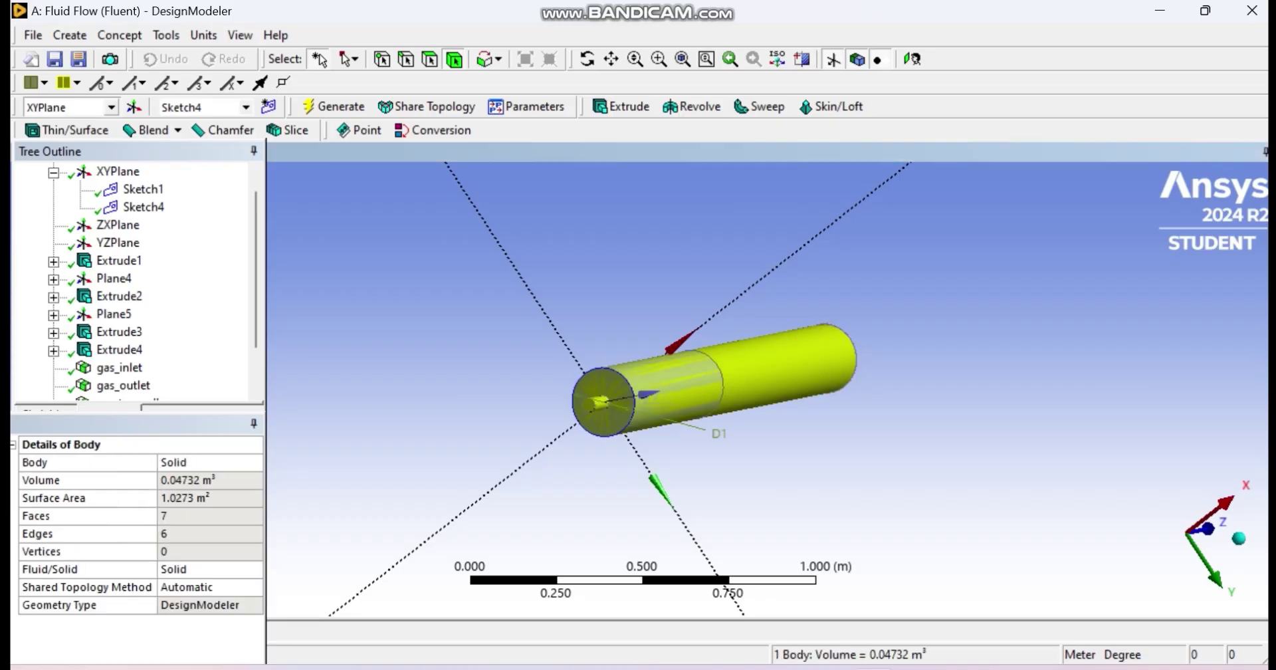
right_click(749, 363)
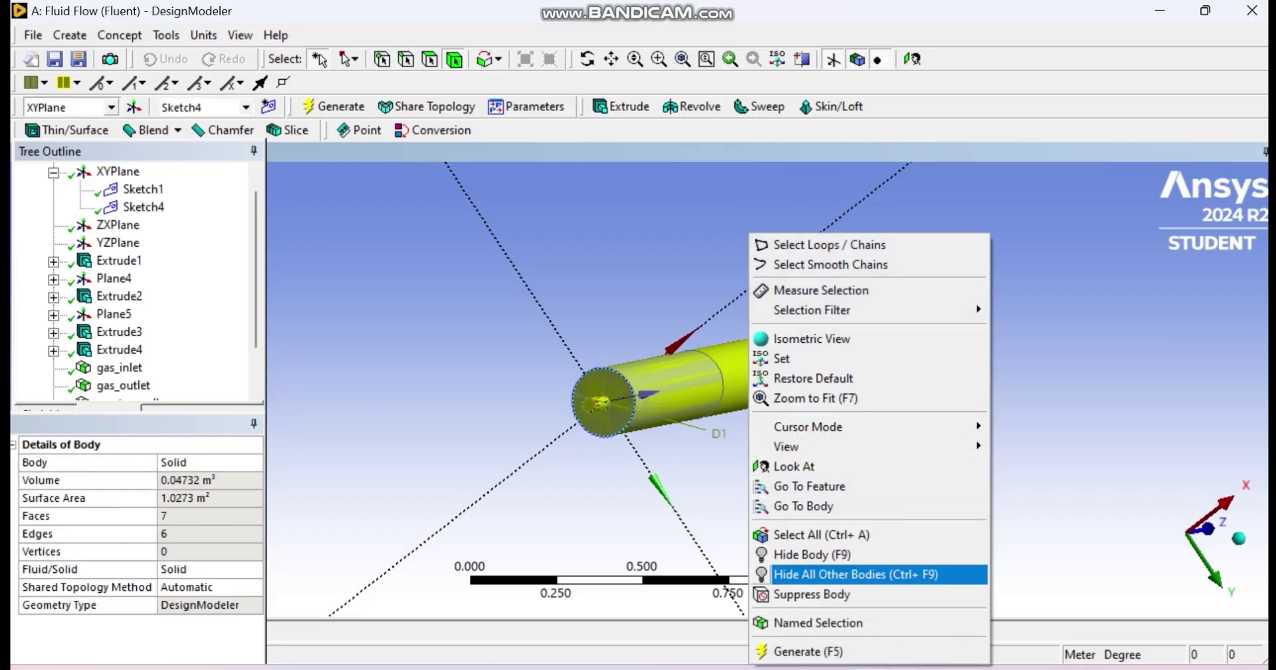
left_click(818, 623)
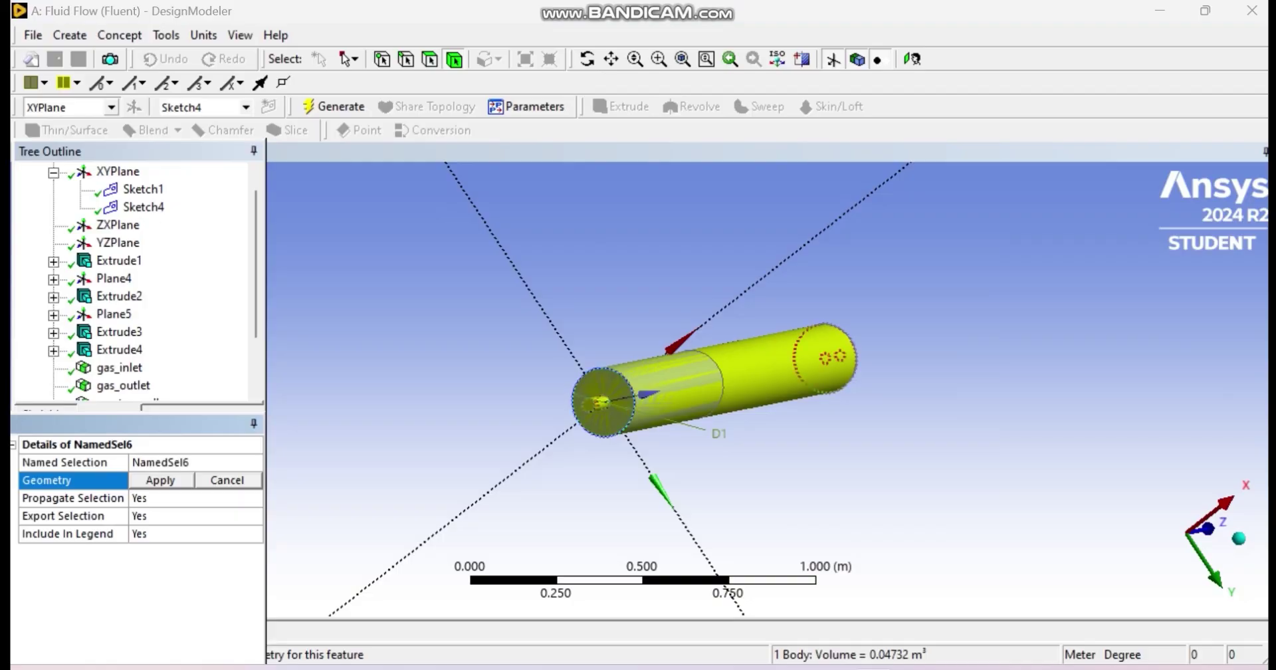
right_click(762, 364)
left_click(752, 322)
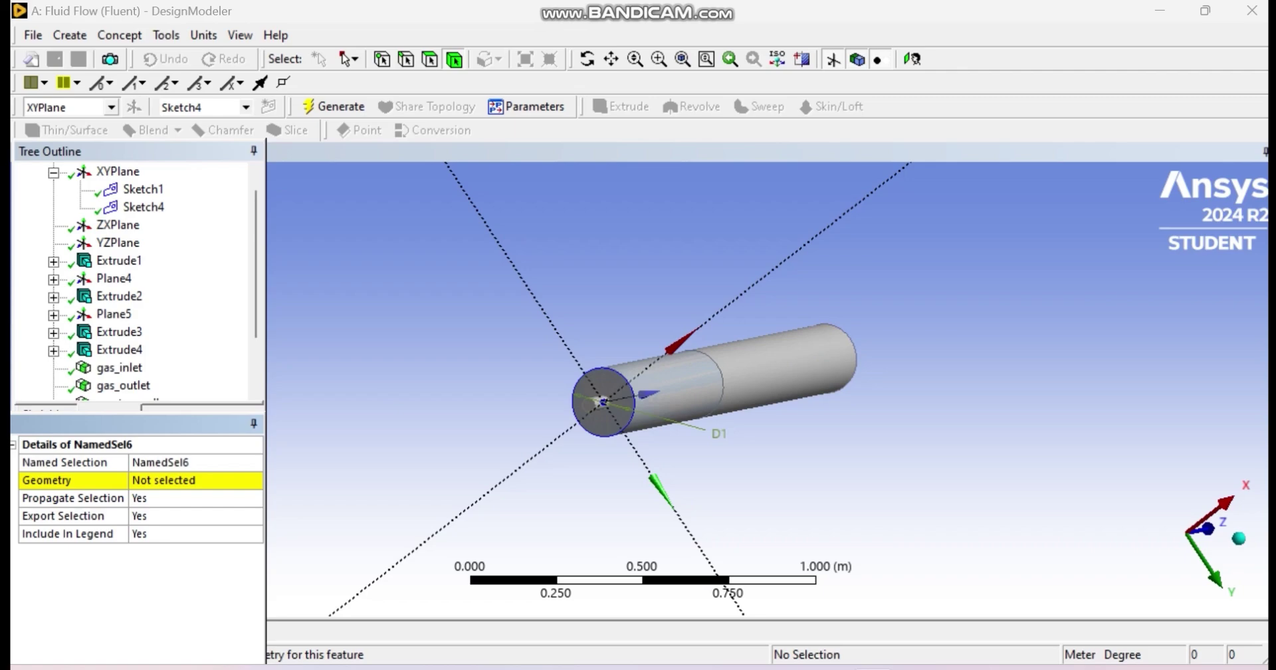
left_click(454, 60)
left_click(762, 365)
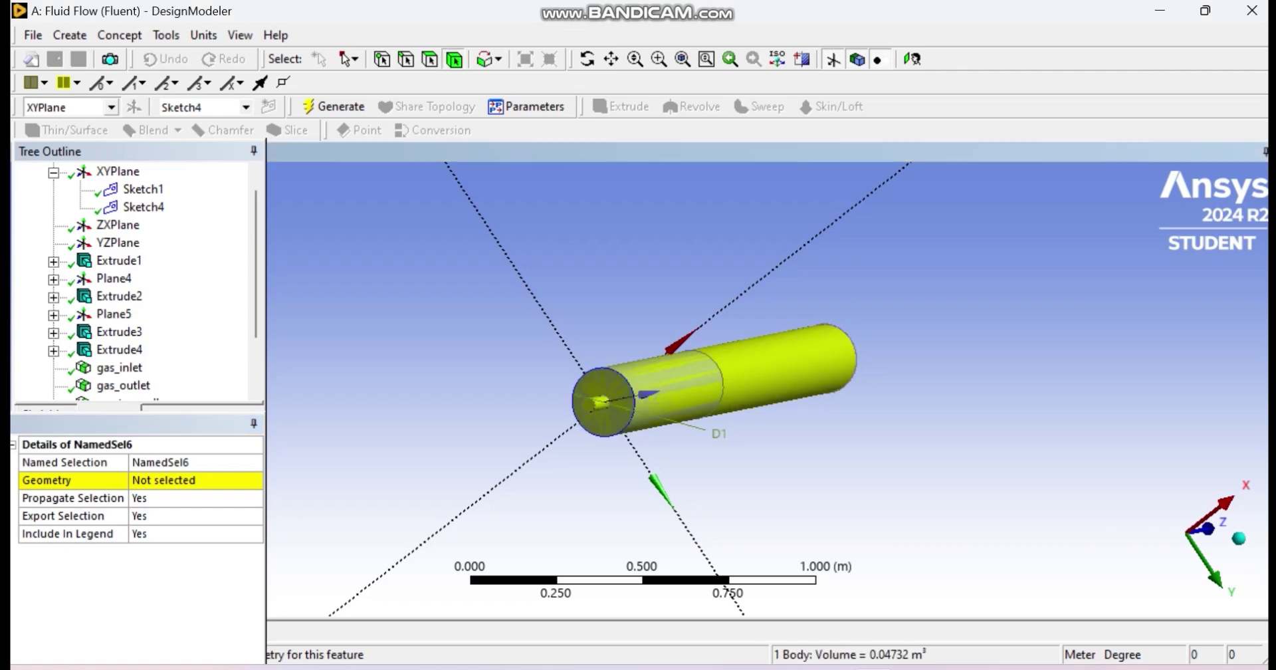
left_click(161, 462)
left_click(162, 479)
left_click(159, 480)
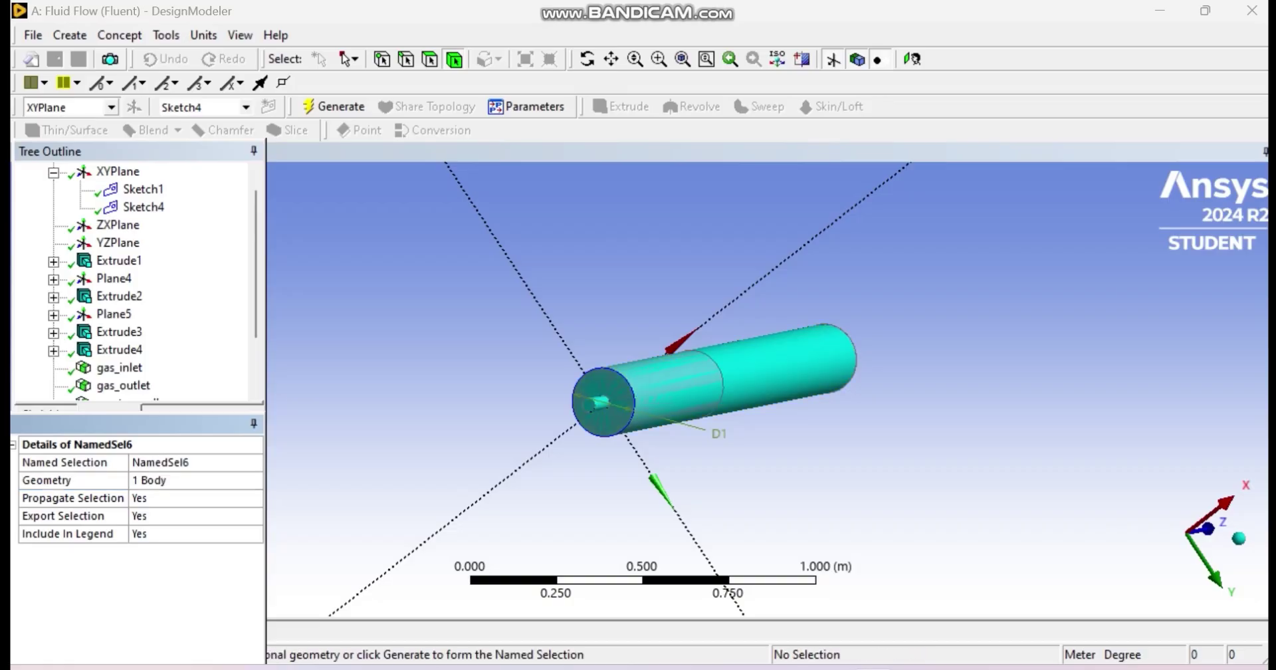
Step: Name the selection reactoe_zone and generate it
left_click(160, 462)
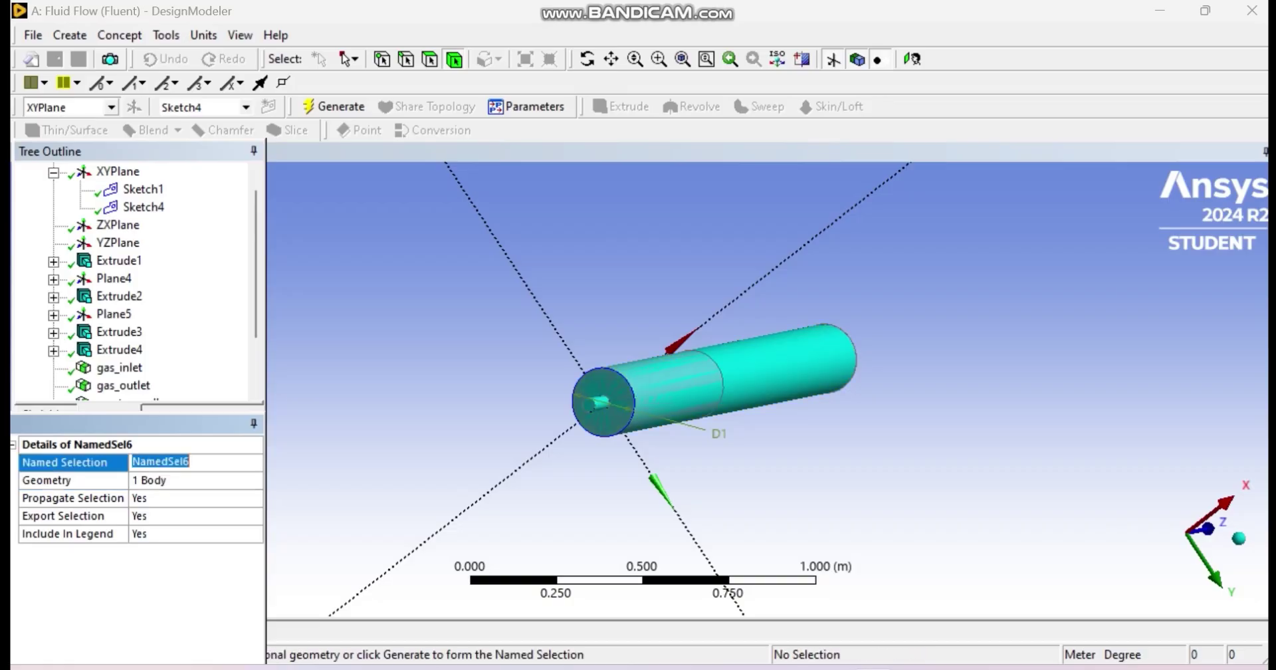
type("reactoe")
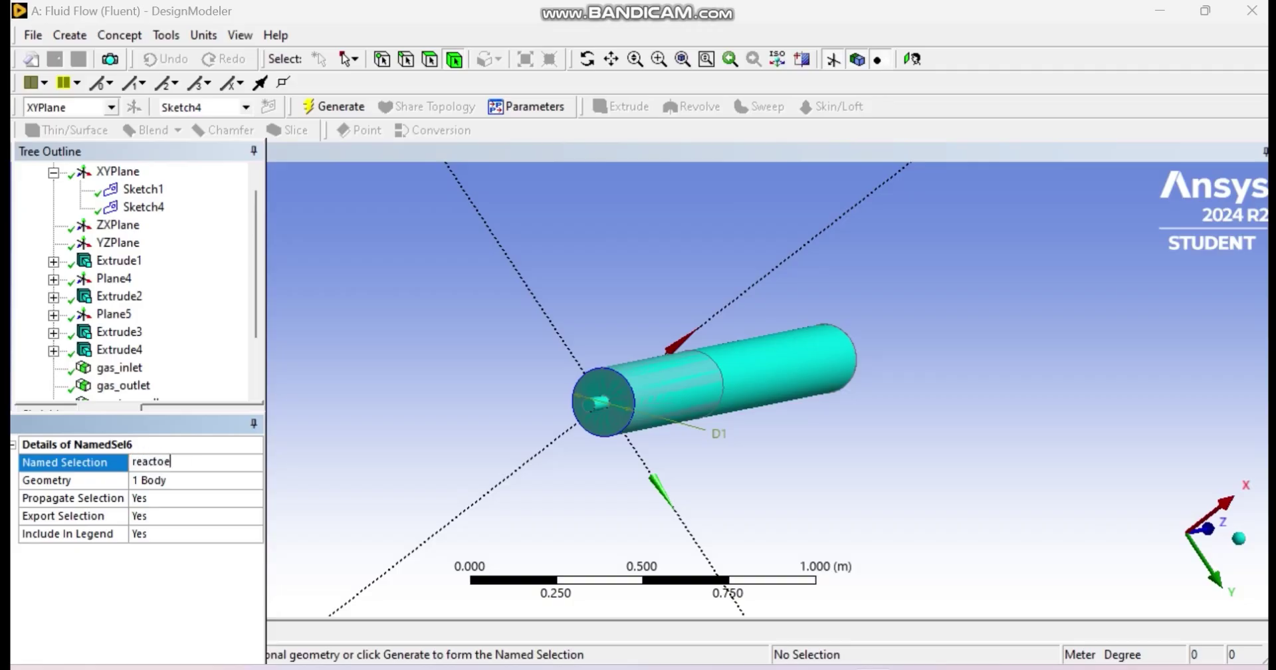
type("_zone")
key("Return")
key("F5")
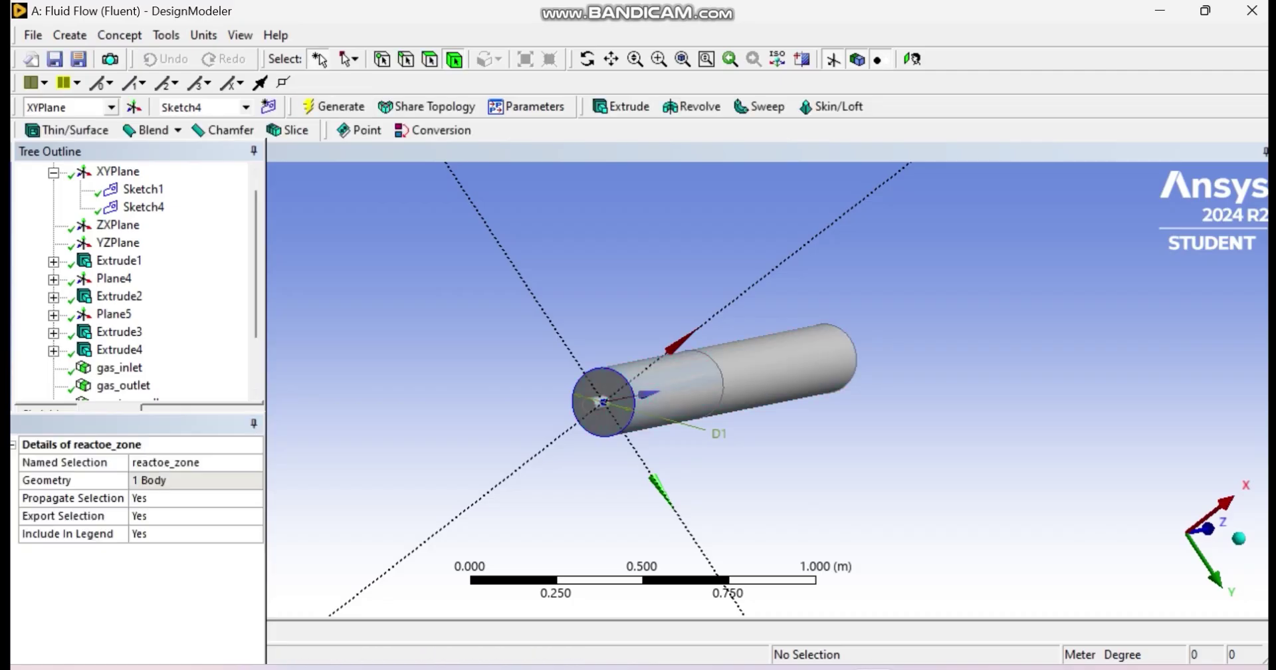
Step: Check which geometry each named selection covers: gas_inlet, gas_outlet, reactor_wall, catalyst_zone and reactoe_zone
scroll(133, 282, "down", 2)
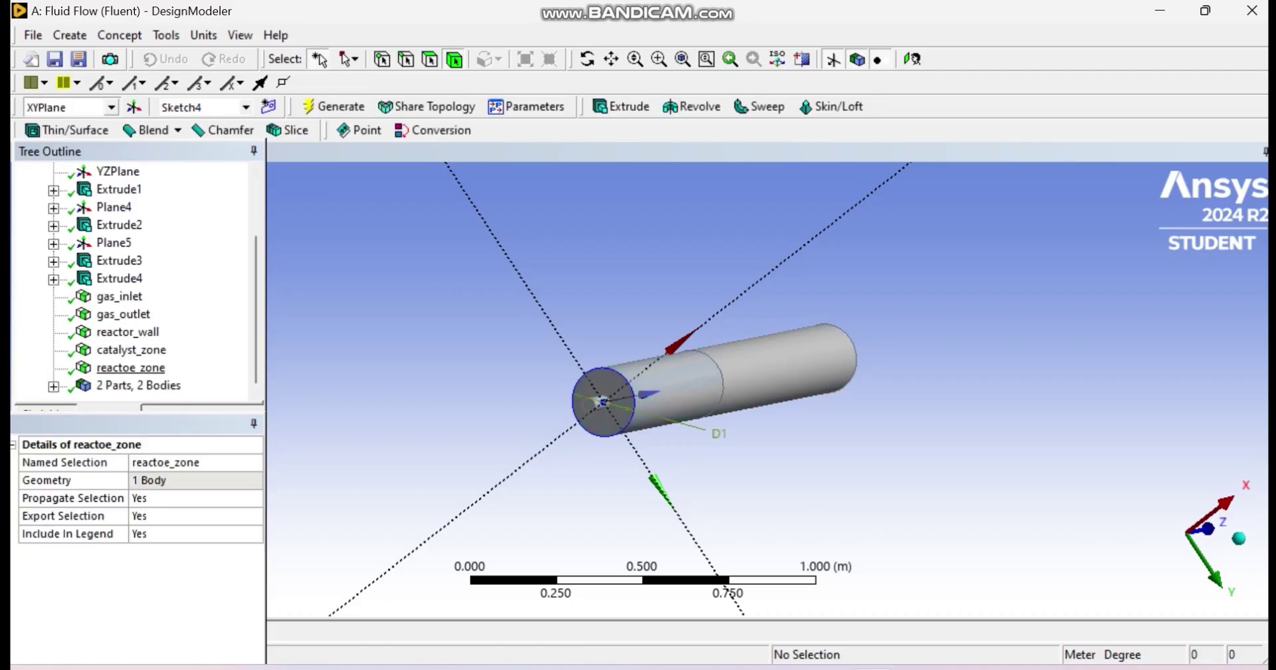
left_click(119, 296)
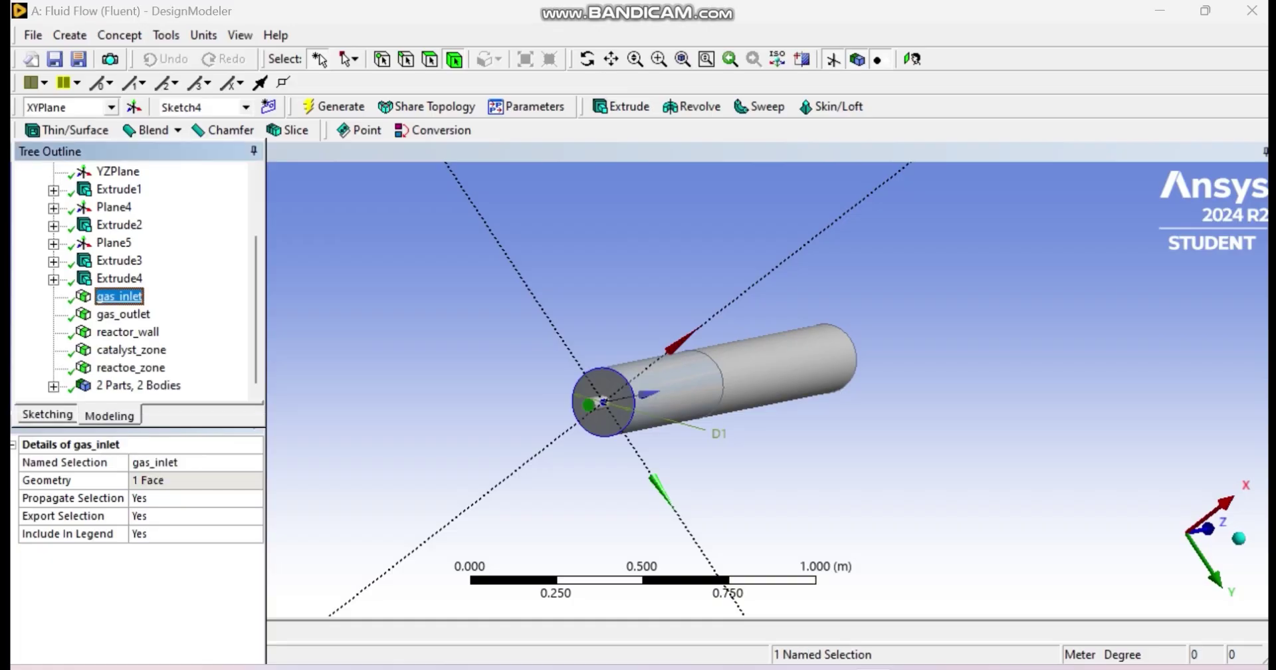
left_click(123, 314)
left_click(127, 332)
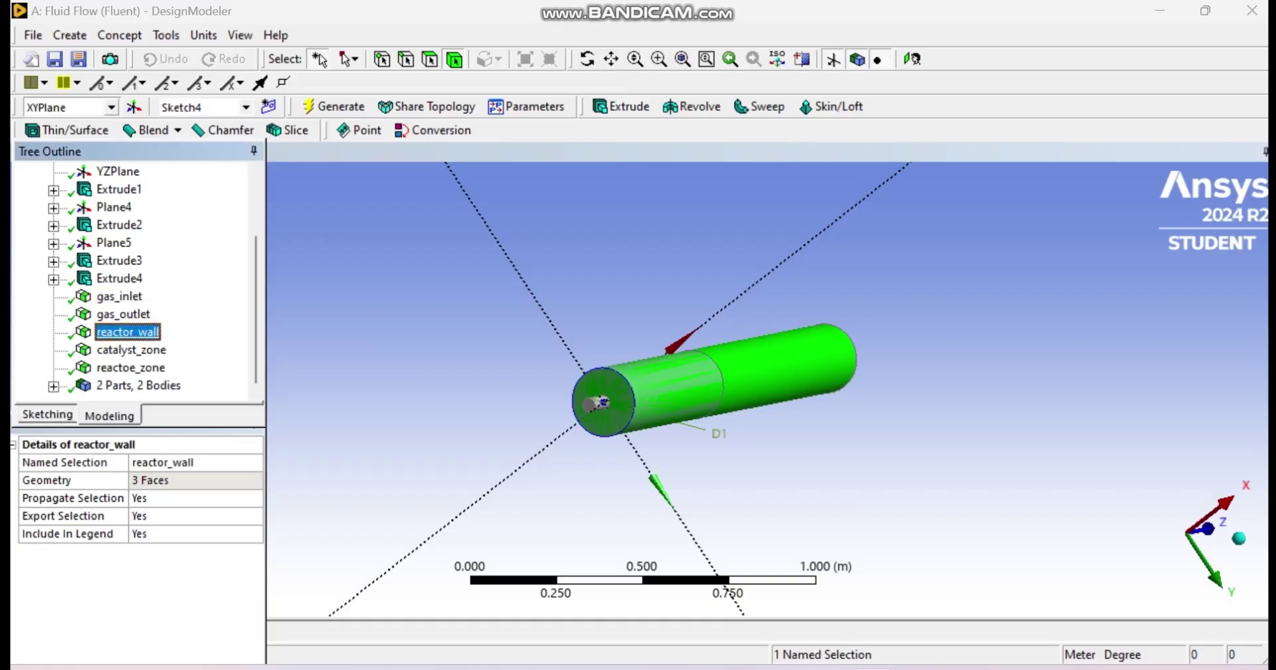
left_click(131, 350)
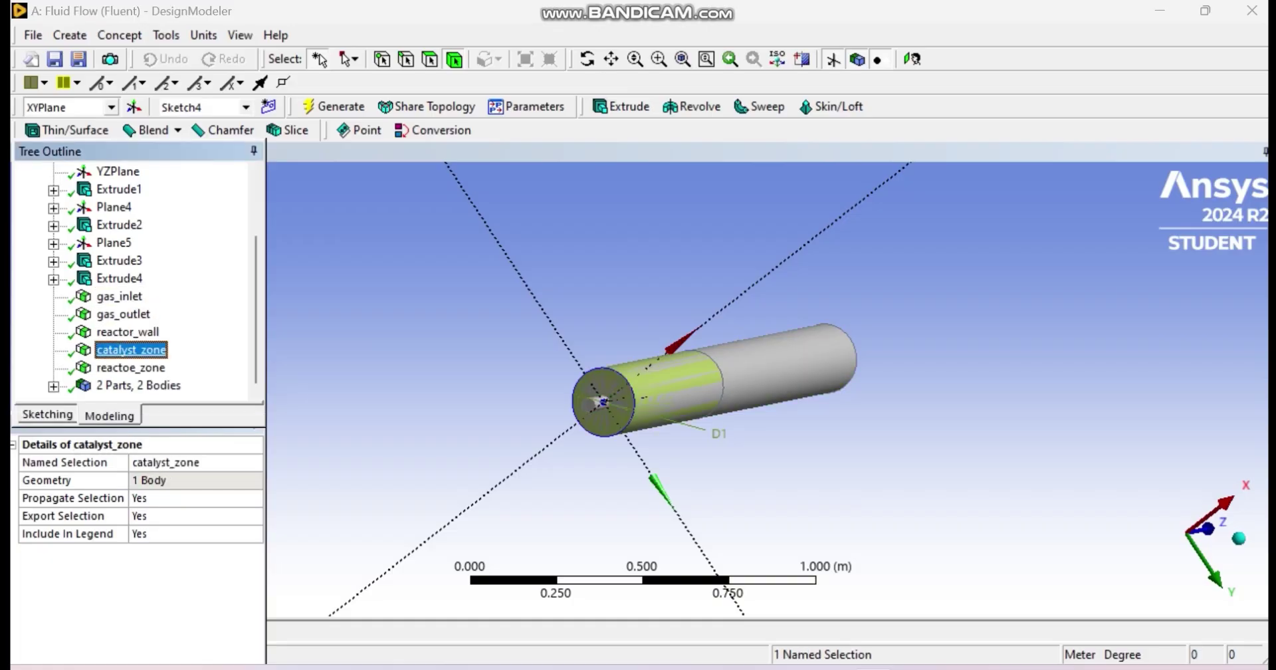
left_click(130, 368)
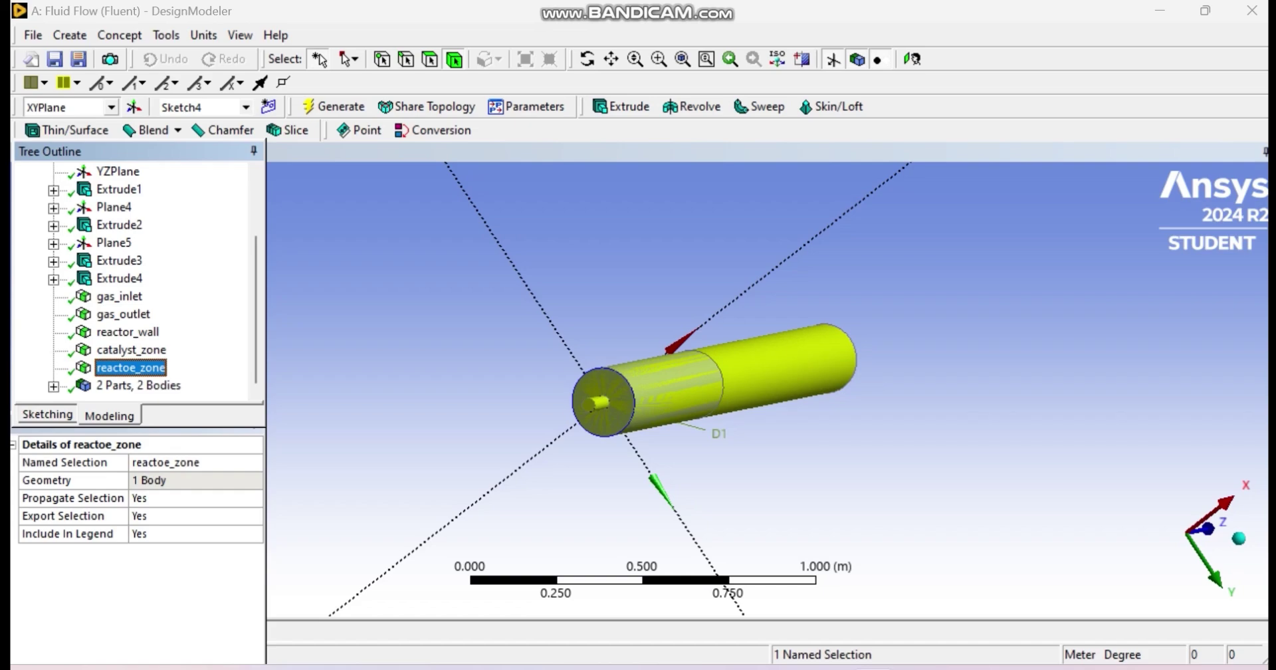
Step: Expand the list of bodies and inspect the reactor and catalyst solids one after the other
left_click(53, 386)
left_click(136, 368)
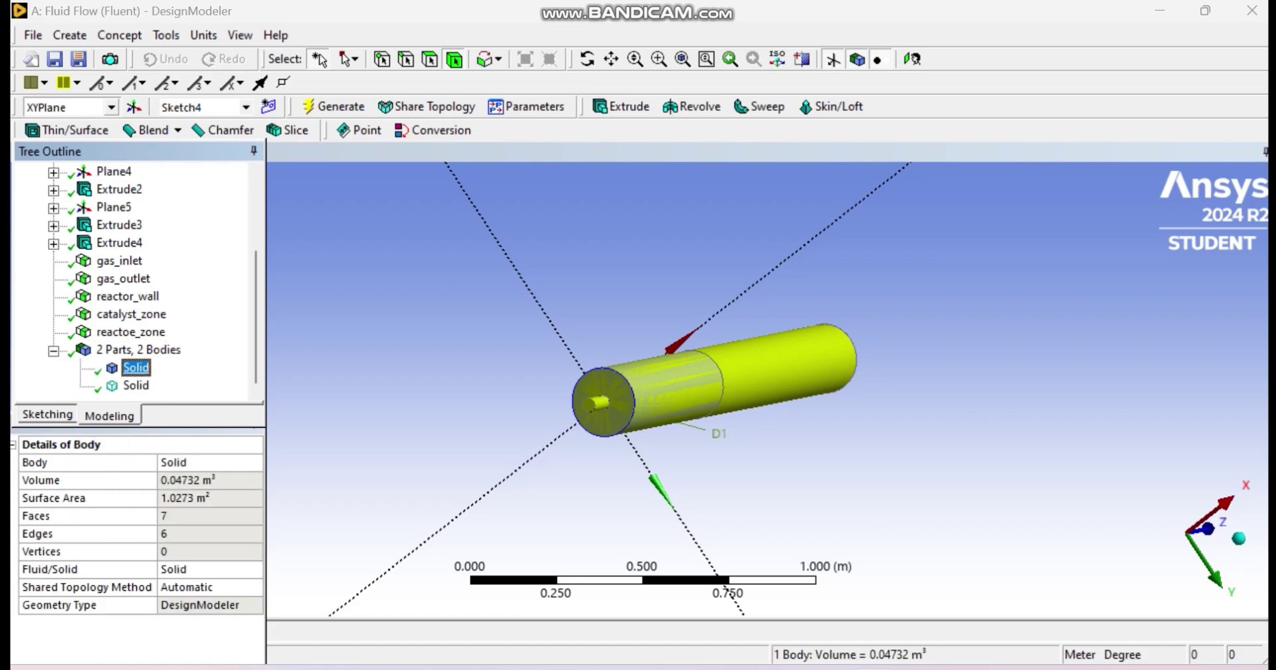
left_click(135, 386)
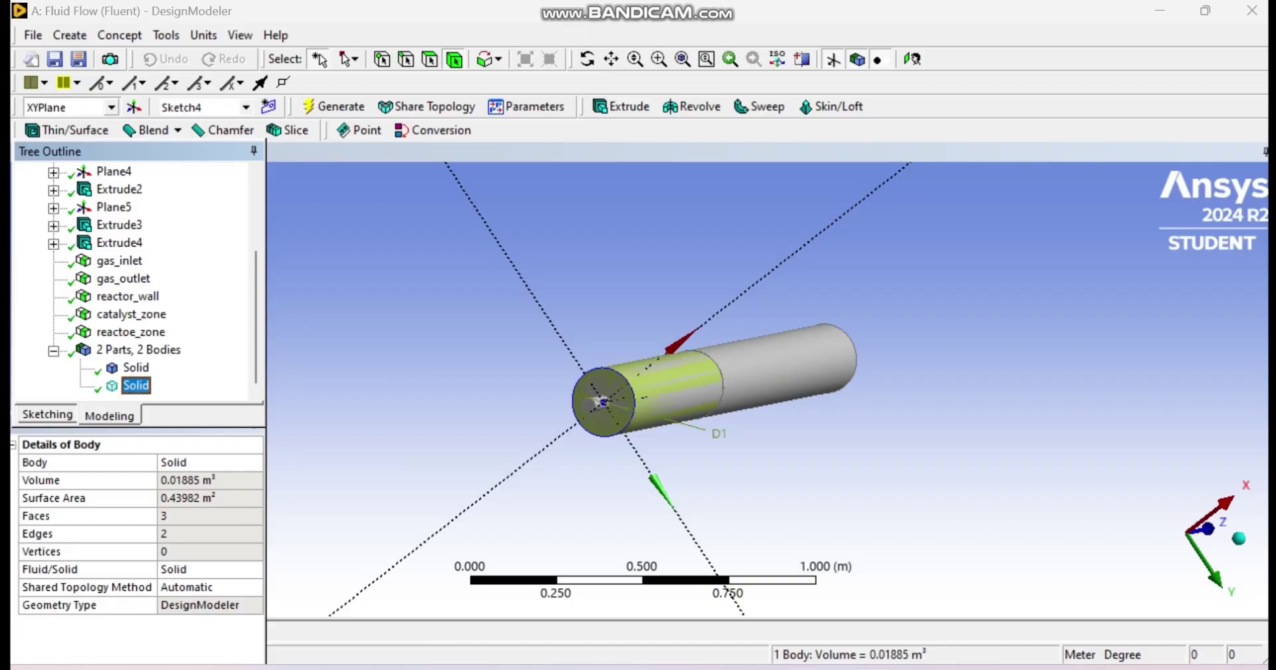
left_click(135, 367)
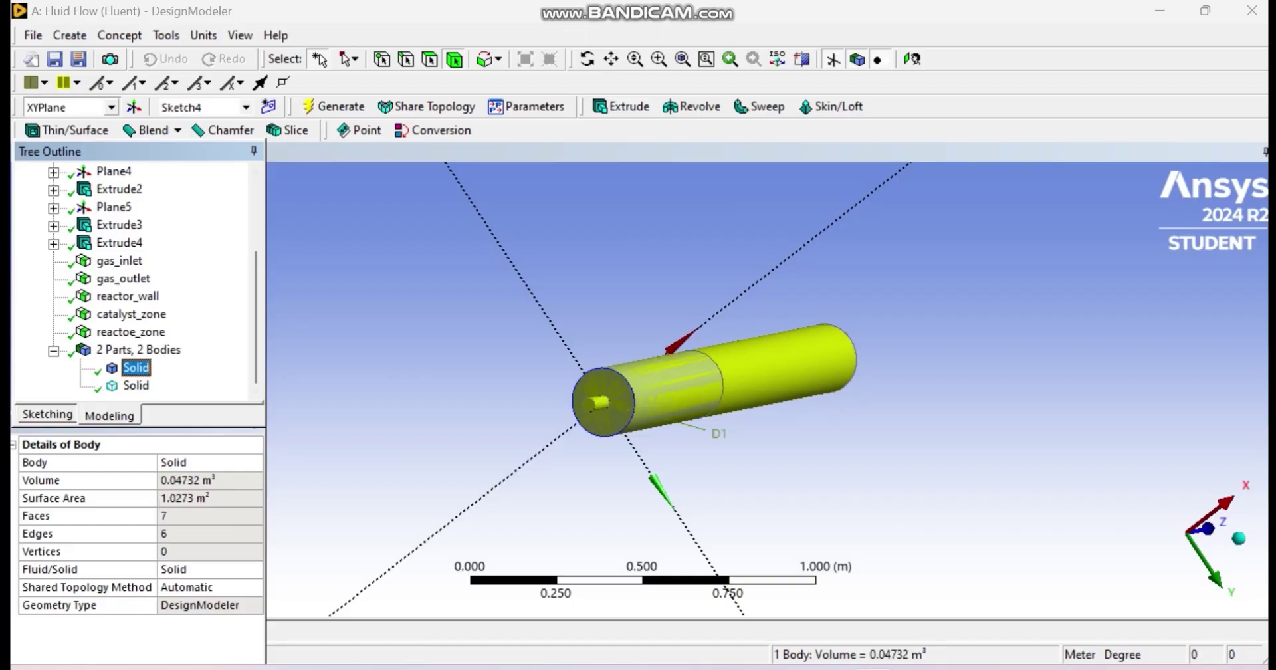
left_click(136, 386)
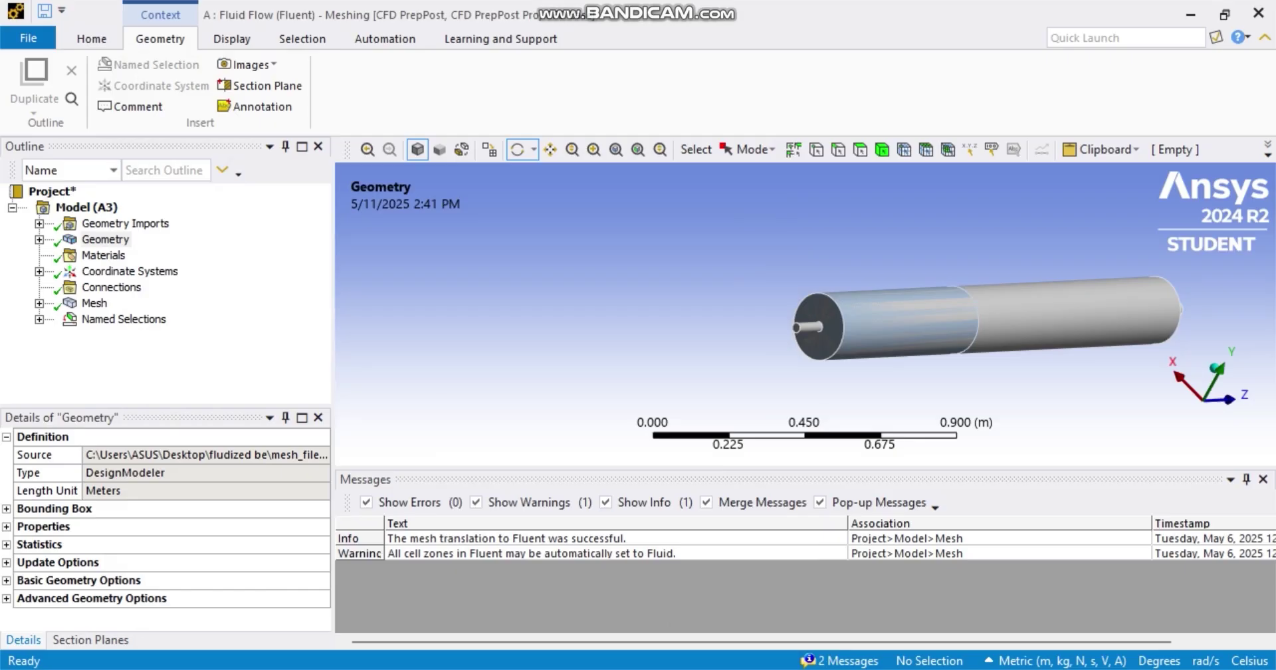
Step: Examine the reactor geometry in Ansys Meshing and review the Face Sizing settings for the inlet pipe's end face
scroll(817, 326, "up", 5)
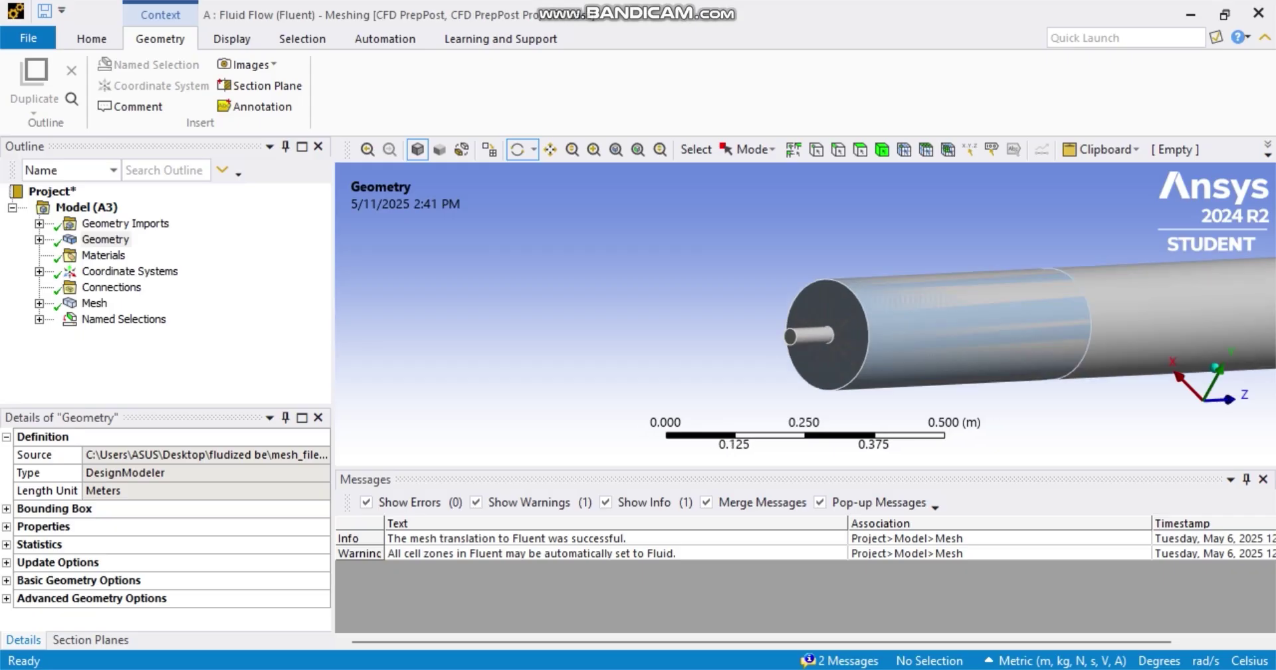
left_click(550, 149)
left_click_drag(930, 333, 561, 312)
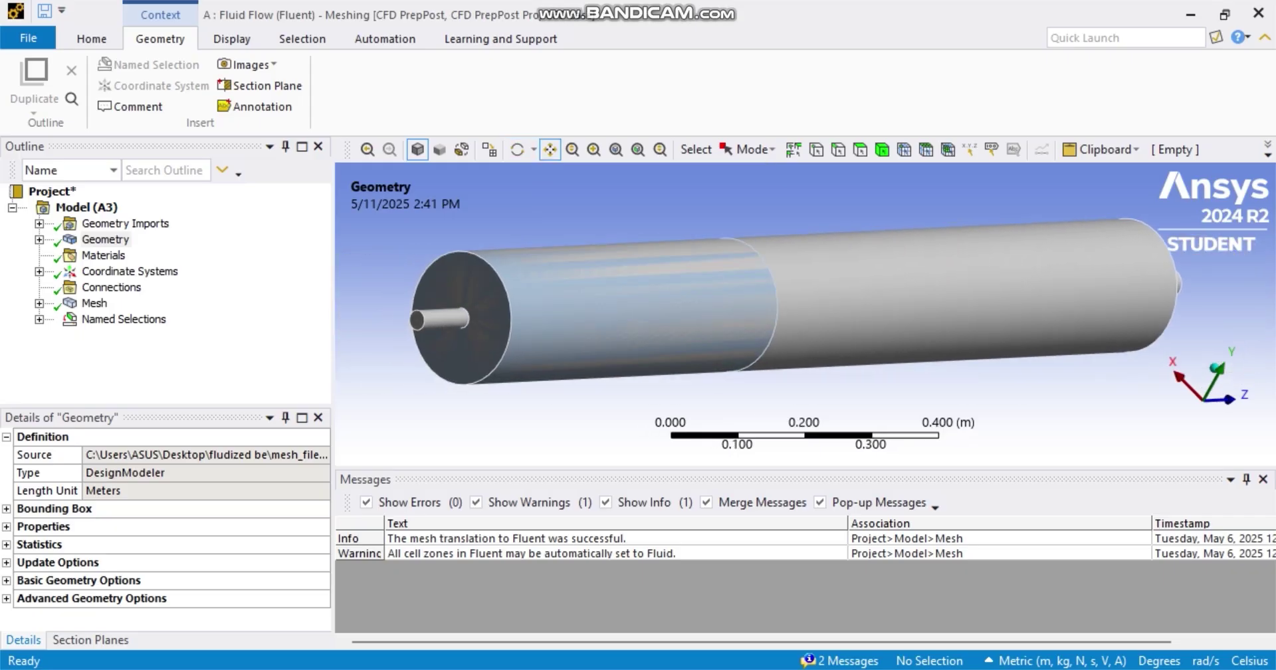
scroll(761, 319, "down", 1)
left_click_drag(761, 319, 813, 321)
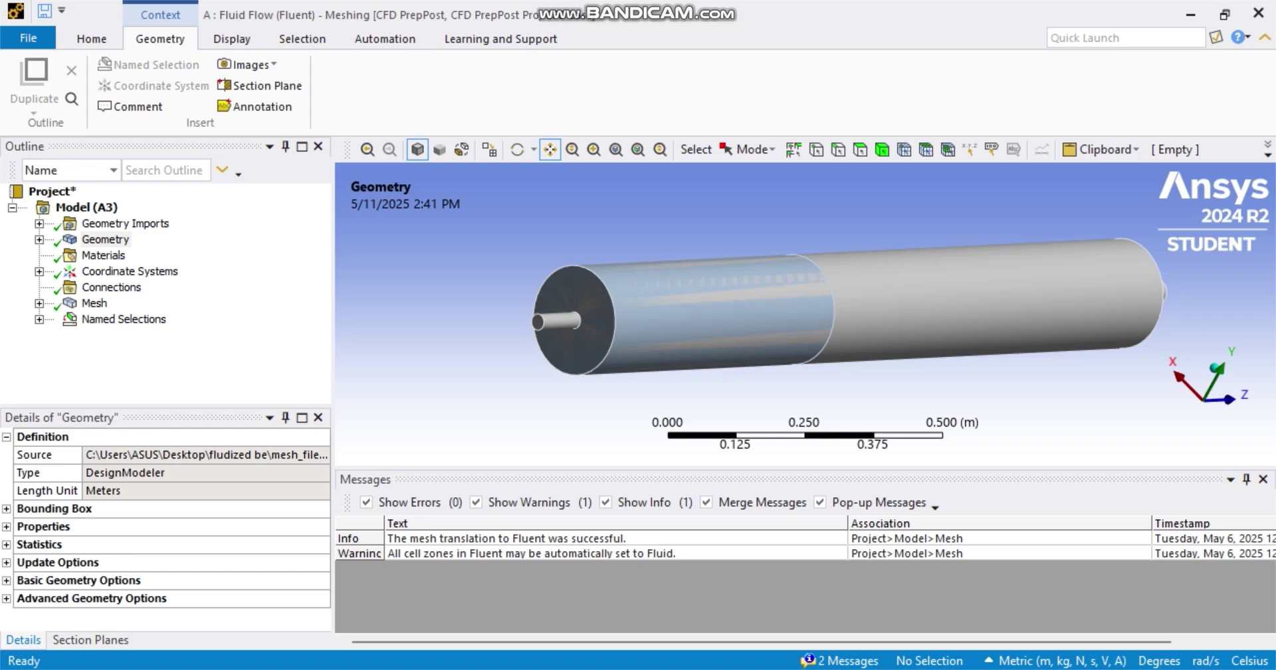
scroll(807, 319, "up", 1)
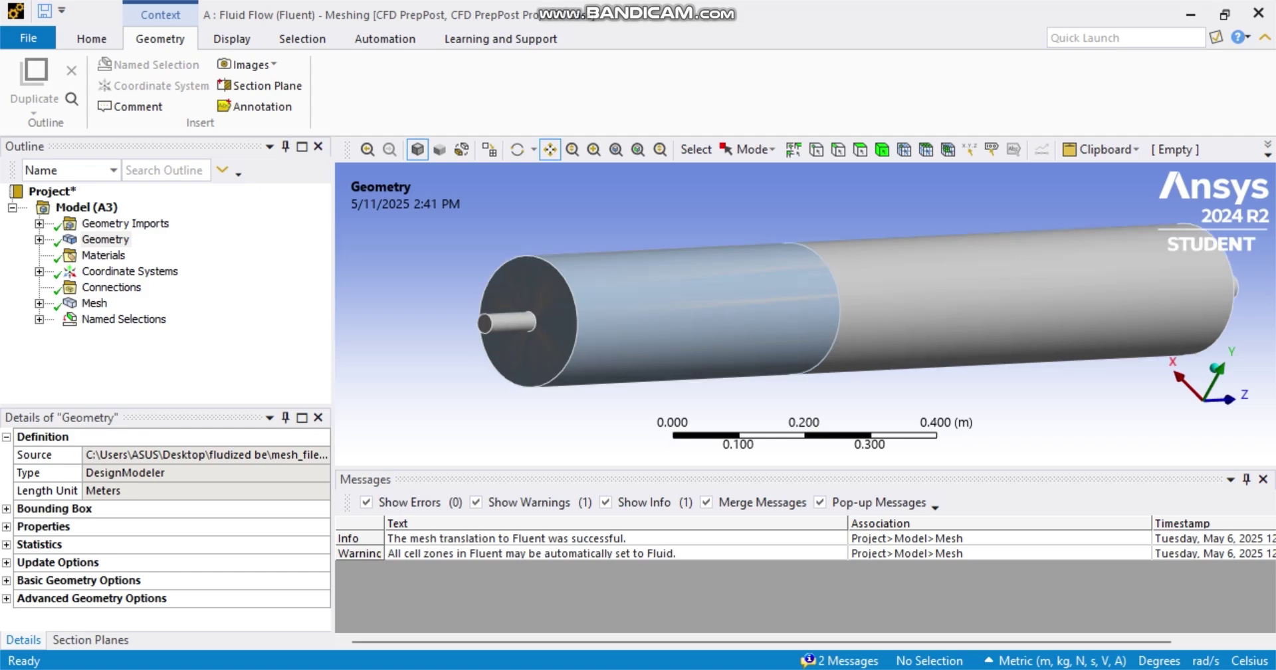
left_click(39, 303)
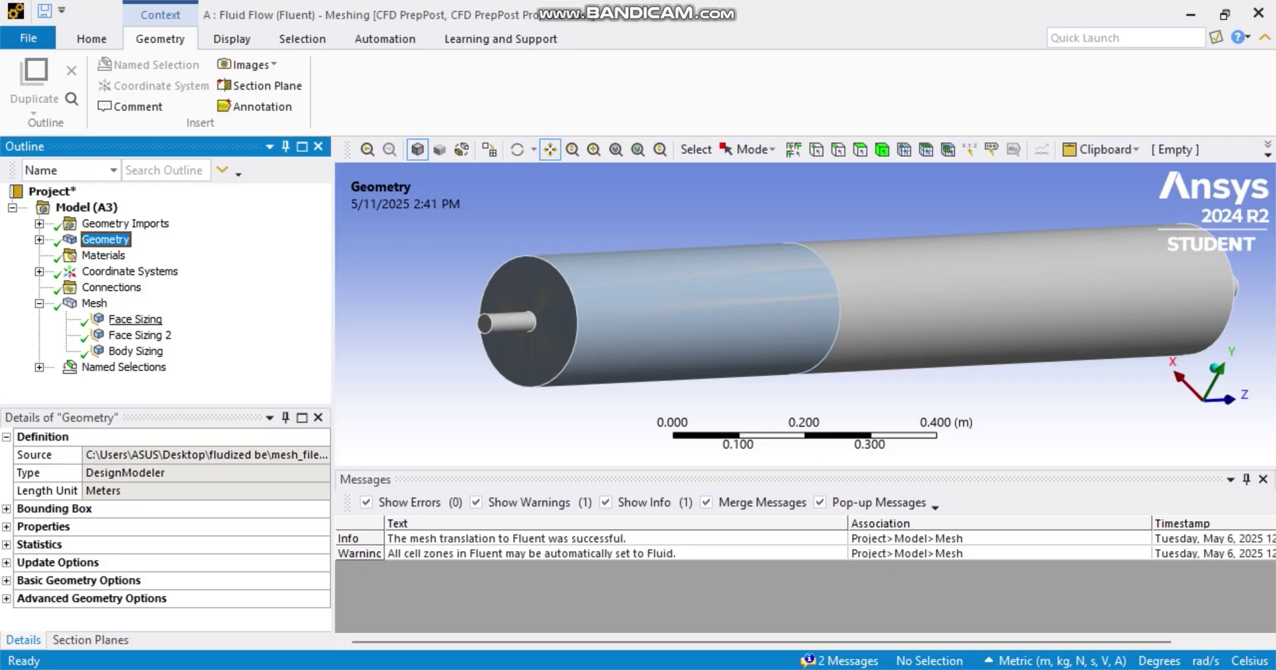
left_click(135, 319)
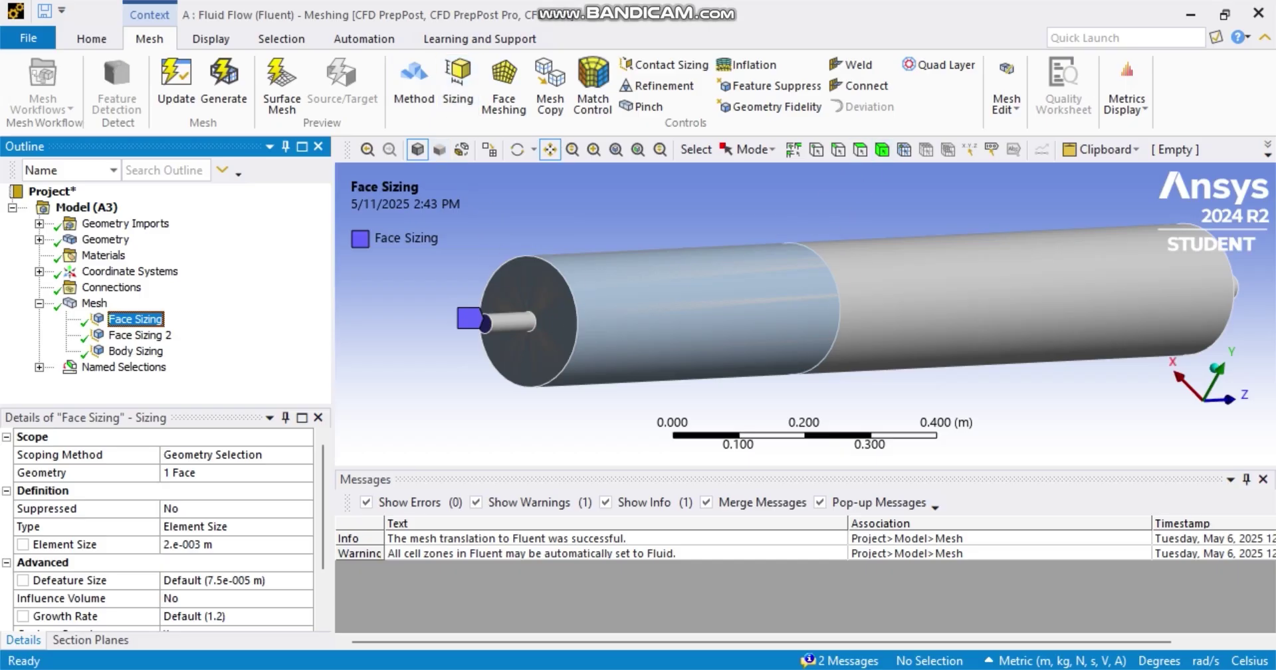
scroll(160, 525, "down", 1)
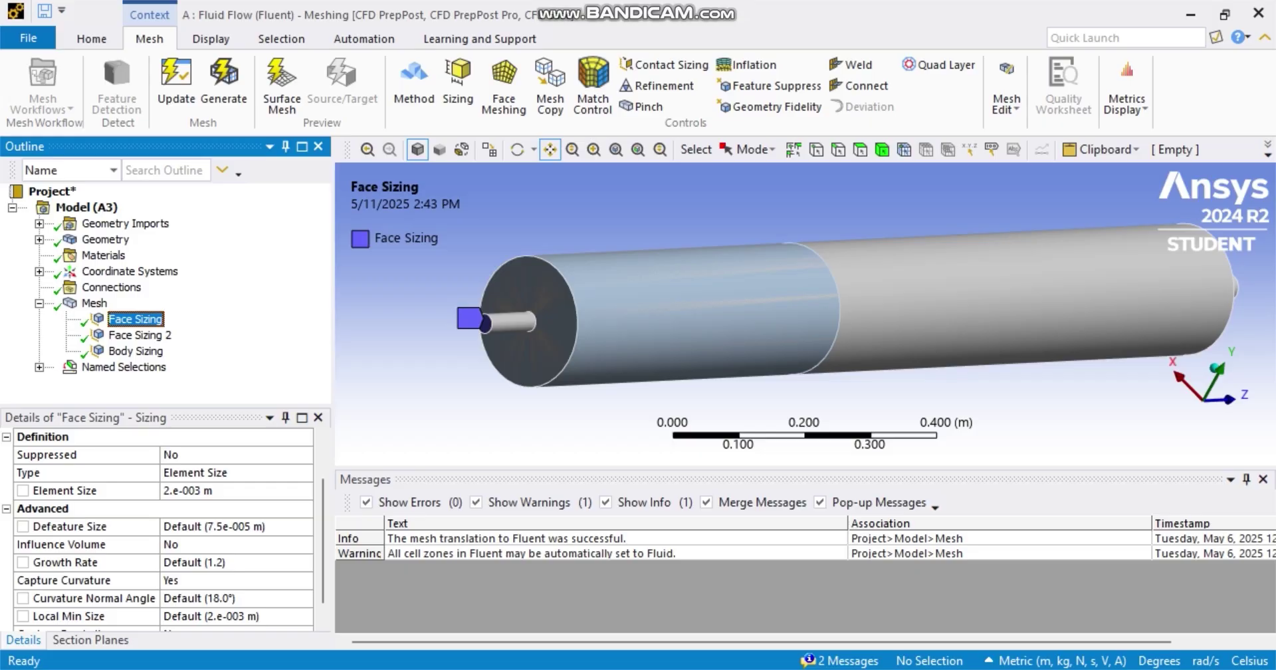
scroll(160, 525, "down", 1)
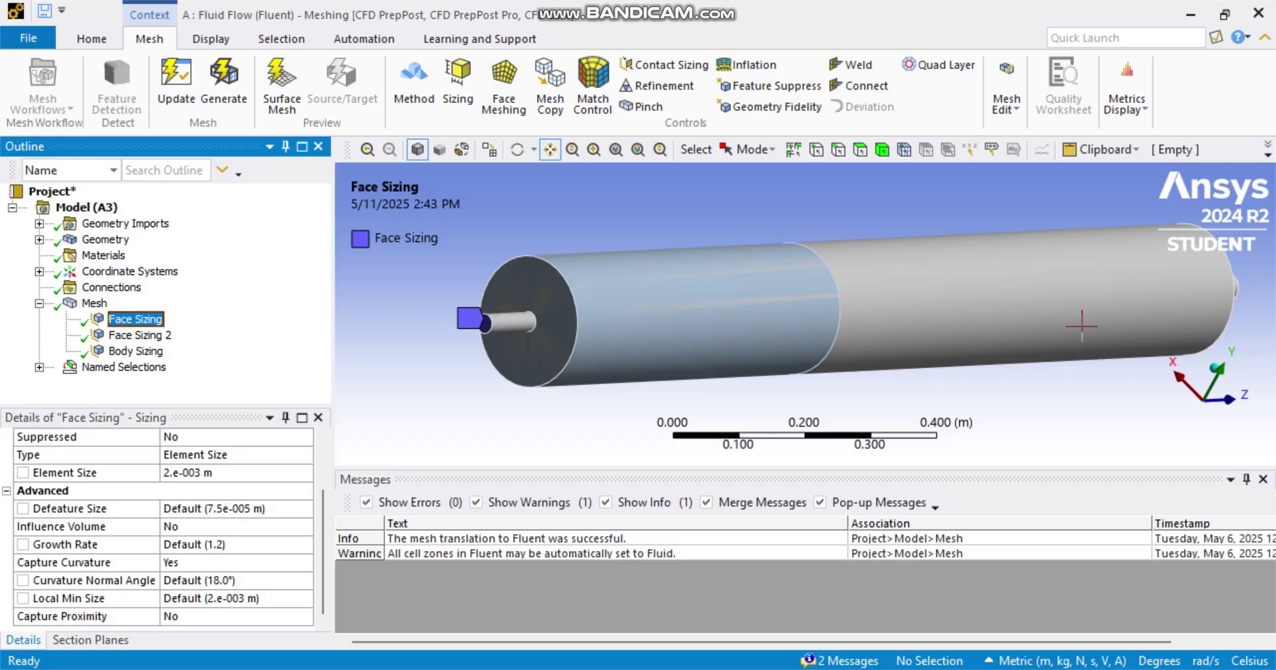
scroll(1077, 319, "down", 2)
scroll(993, 336, "up", 1)
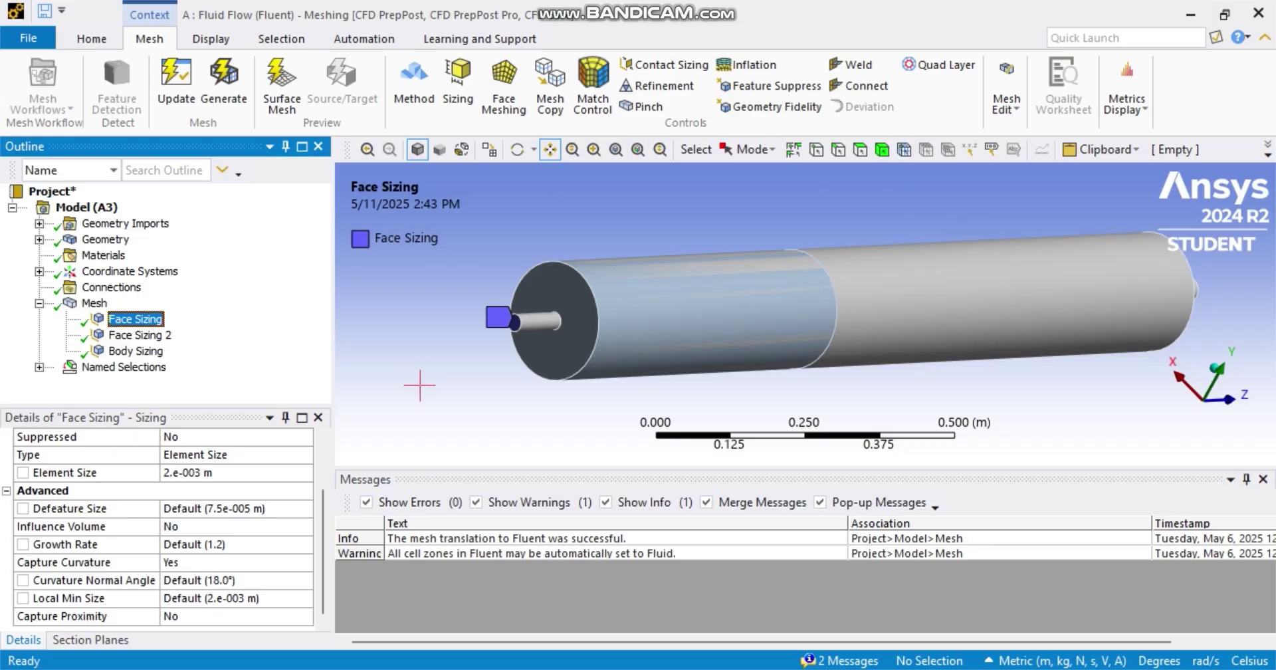
Step: Review the settings of Face Sizing 2 on the outlet pipe's end face and Body Sizing on the catalyst section
left_click(139, 334)
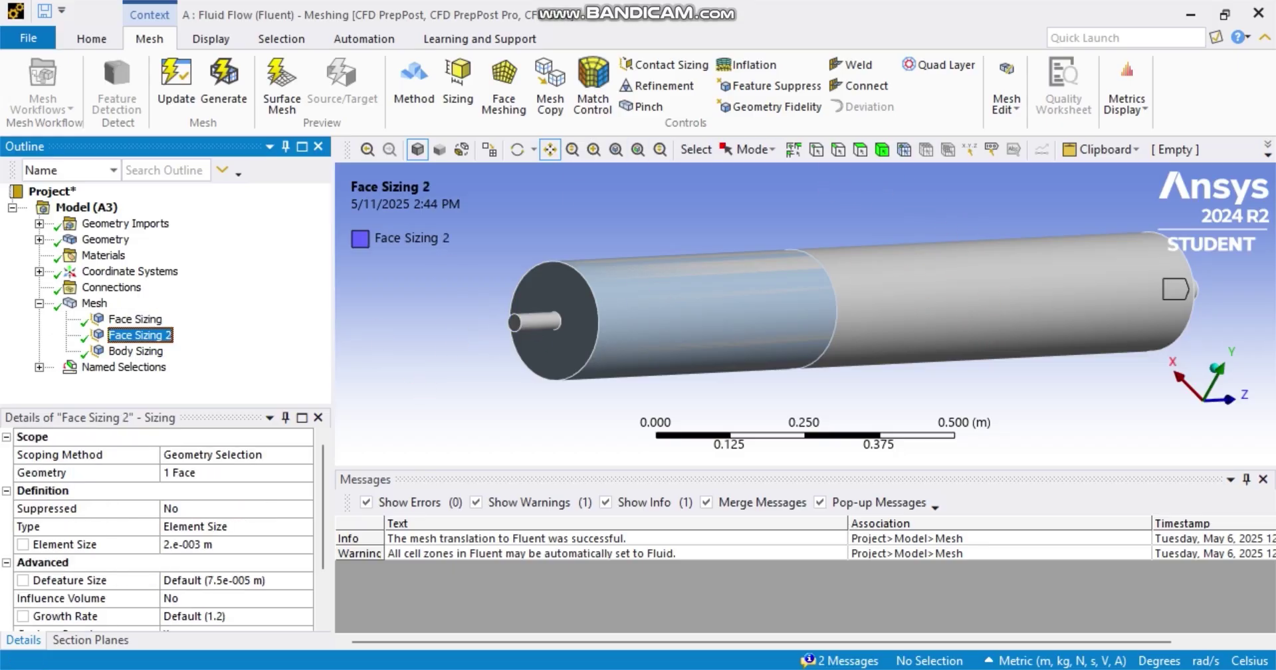
left_click_drag(850, 220, 811, 218)
left_click(518, 149)
left_click_drag(907, 203, 788, 170)
left_click(135, 351)
scroll(602, 344, "up", 3)
scroll(608, 353, "down", 6)
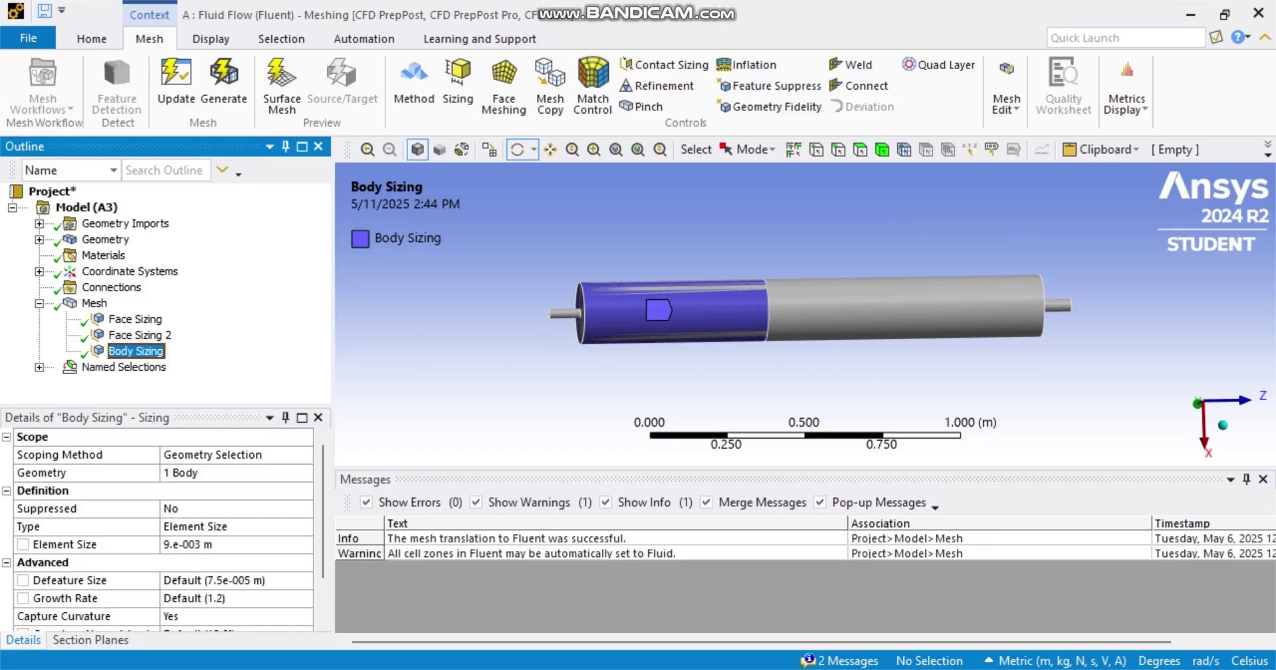
Step: Hide the main reactor body in the geometry to isolate the catalyst section
left_click(40, 239)
left_click(119, 255)
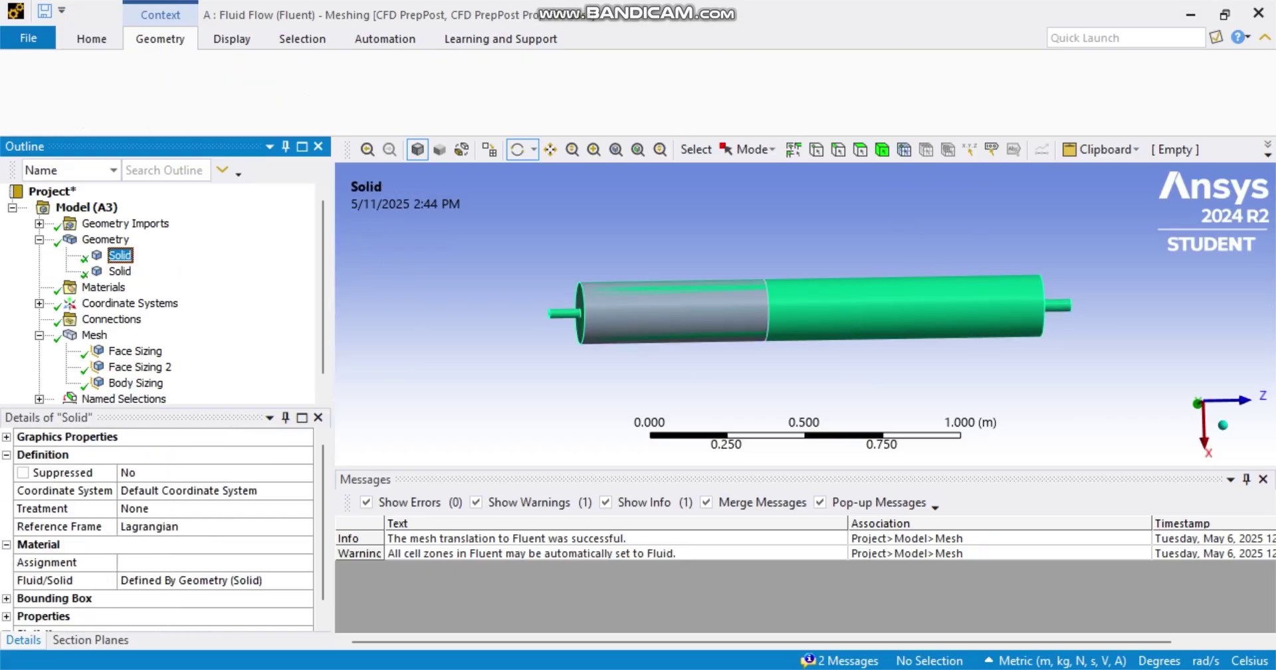
right_click(122, 253)
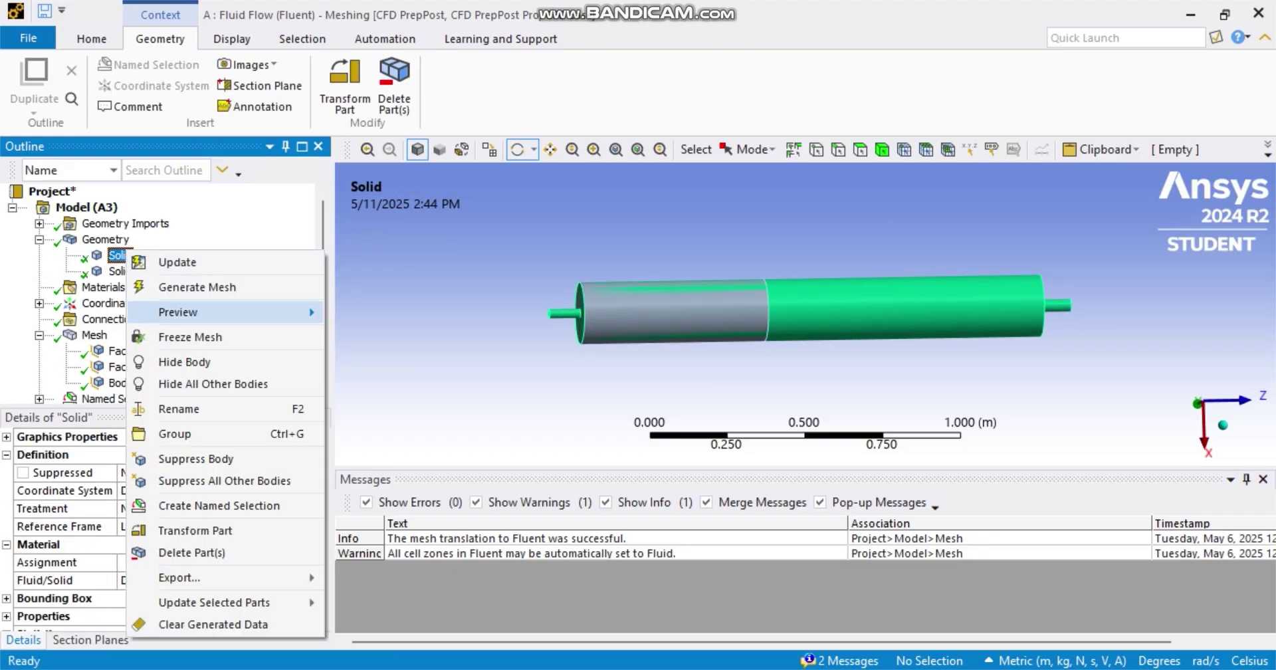
left_click(166, 362)
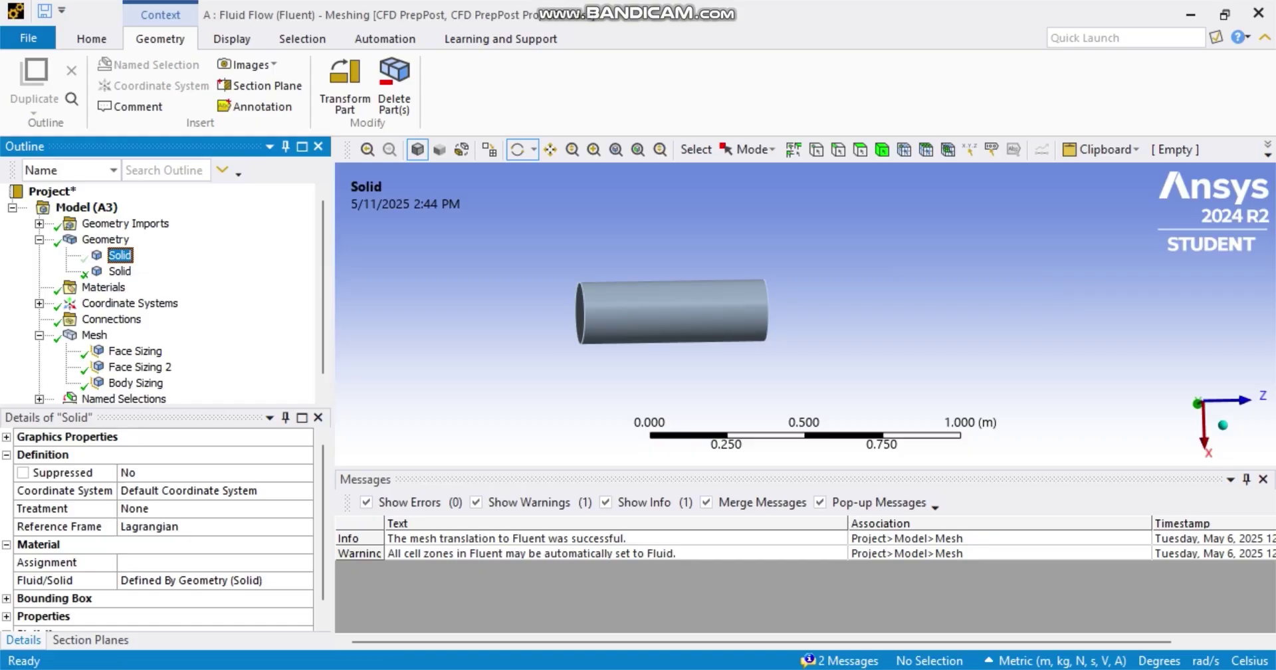
scroll(671, 312, "up", 3)
scroll(671, 312, "down", 2)
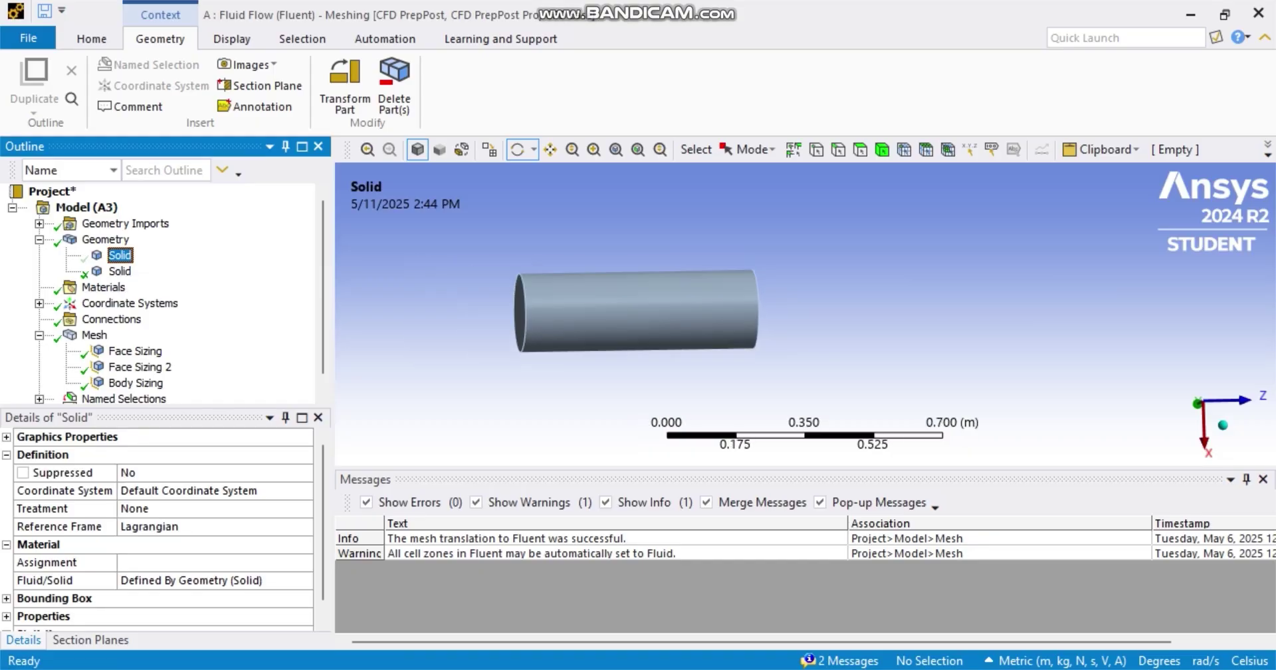
Step: Display the mesh and examine the elements on the isolated catalyst section
scroll(159, 292, "down", 1)
left_click(95, 319)
scroll(706, 276, "up", 3)
scroll(706, 276, "down", 2)
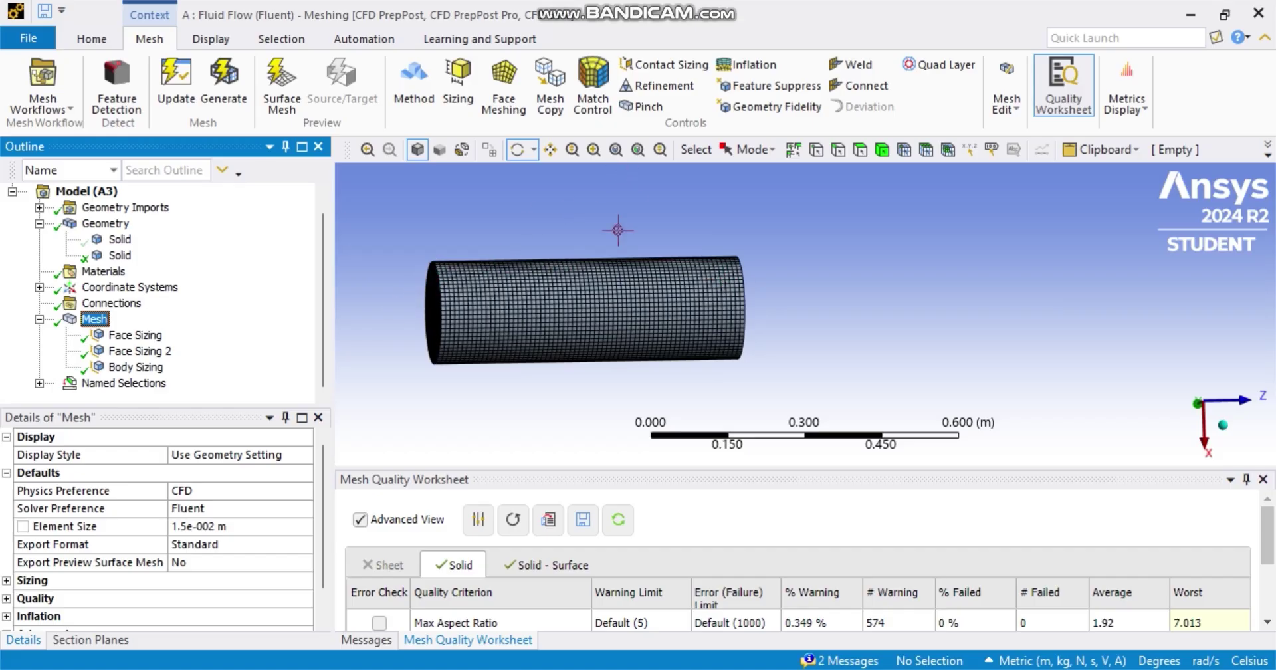
mouse_move(541, 283)
left_mouse_down()
mouse_move(758, 292)
mouse_move(517, 287)
left_mouse_up()
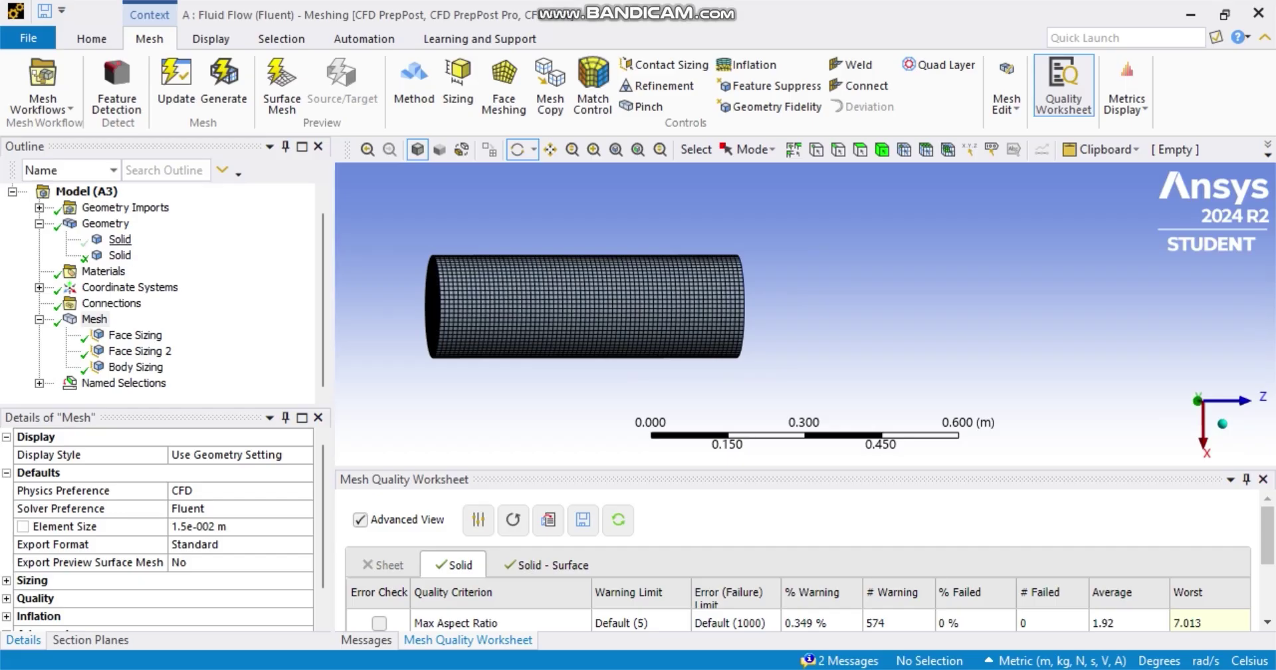
Step: Show the hidden main reactor body again and display the mesh on the complete reactor
right_click(119, 239)
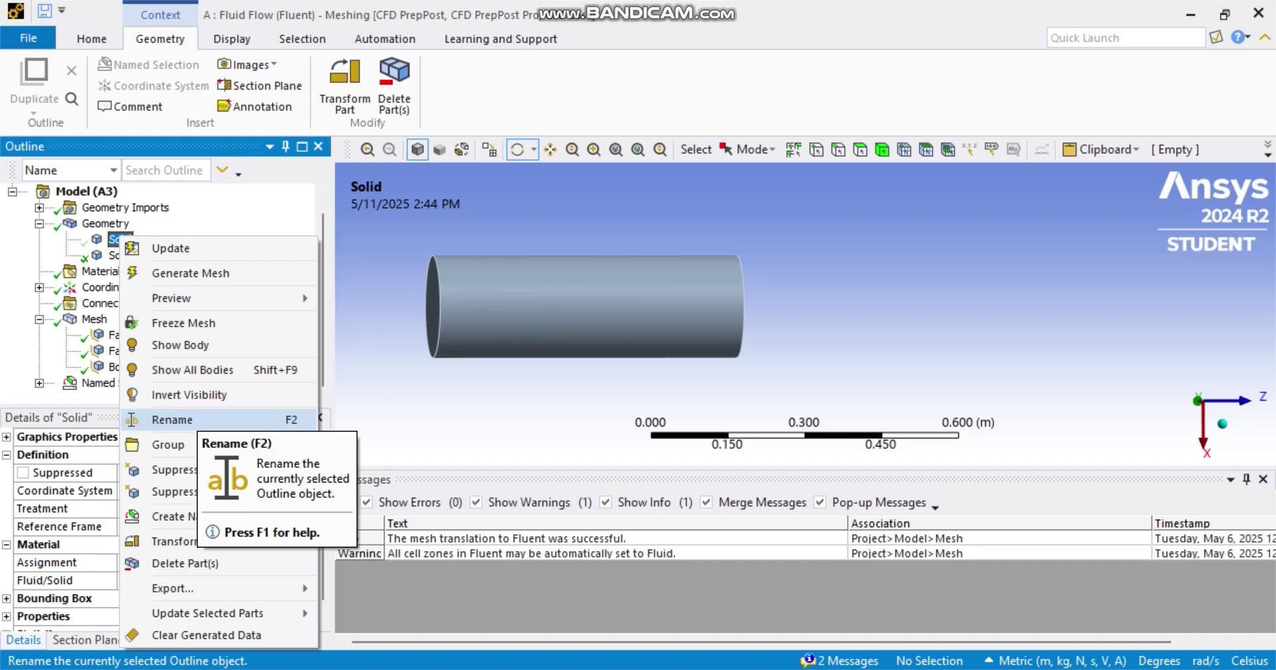
left_click(179, 345)
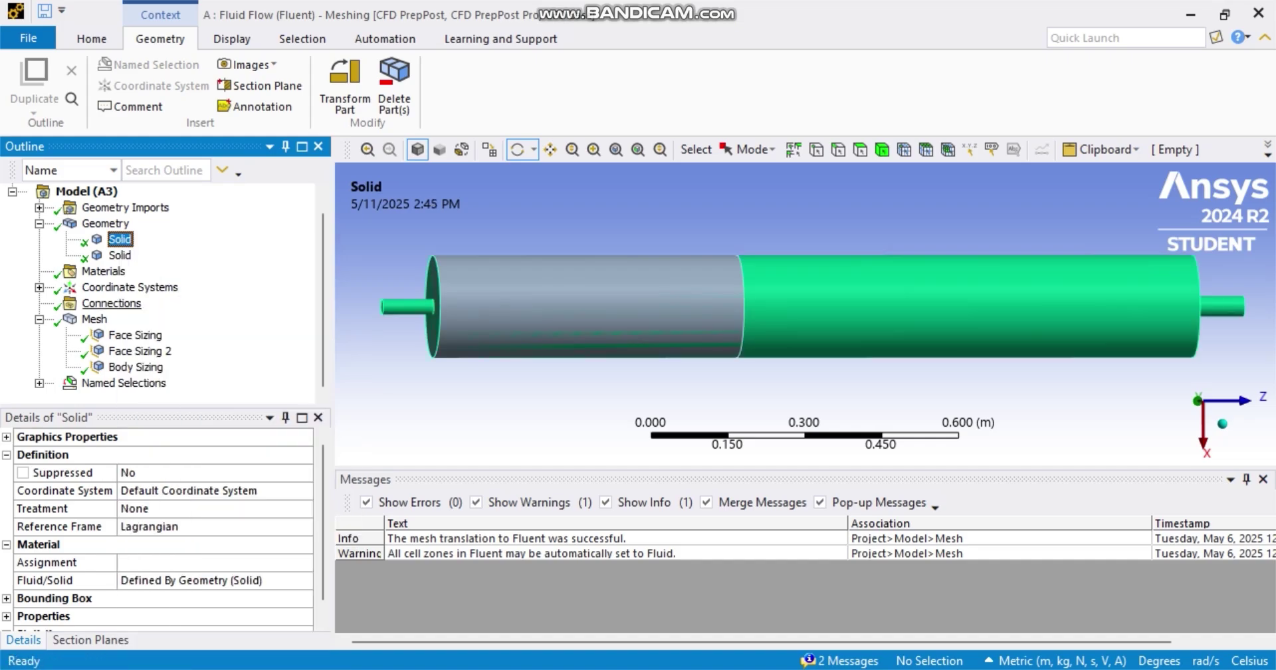
left_click(93, 320)
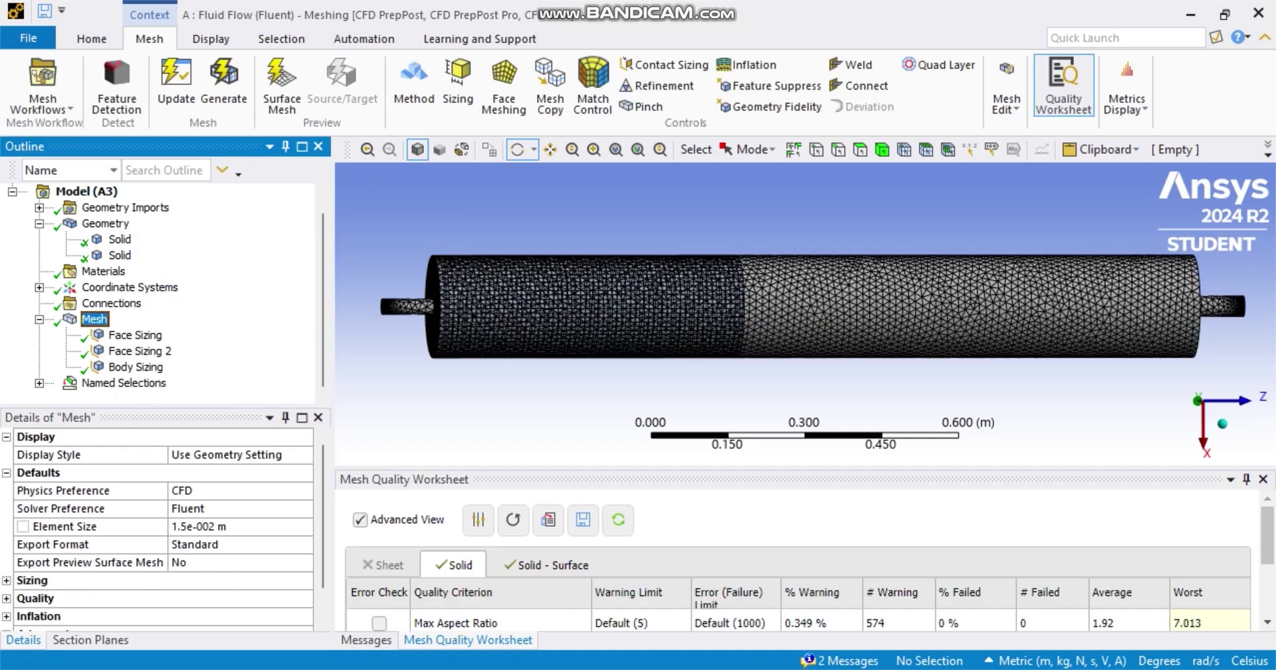
Step: Examine the mesh where the catalyst section meets the main body and review the criteria in the mesh quality worksheet
scroll(1109, 304, "up", 3)
scroll(747, 407, "down", 1)
scroll(461, 559, "down", 3)
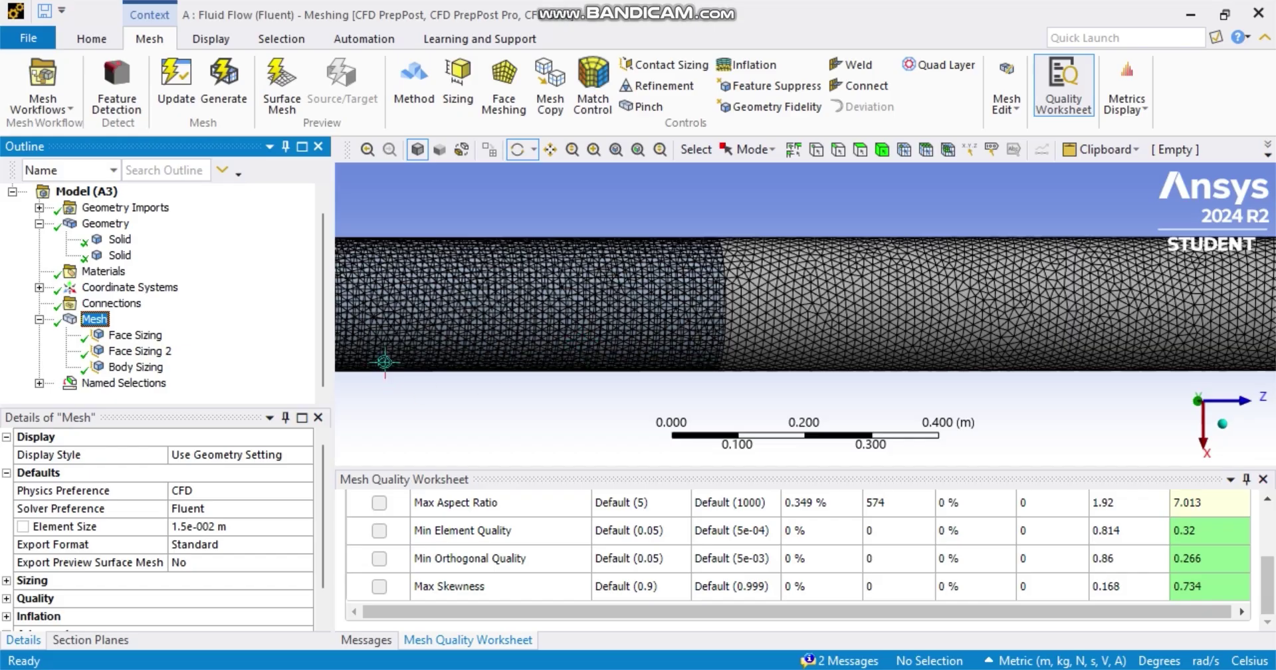
scroll(794, 292, "down", 1)
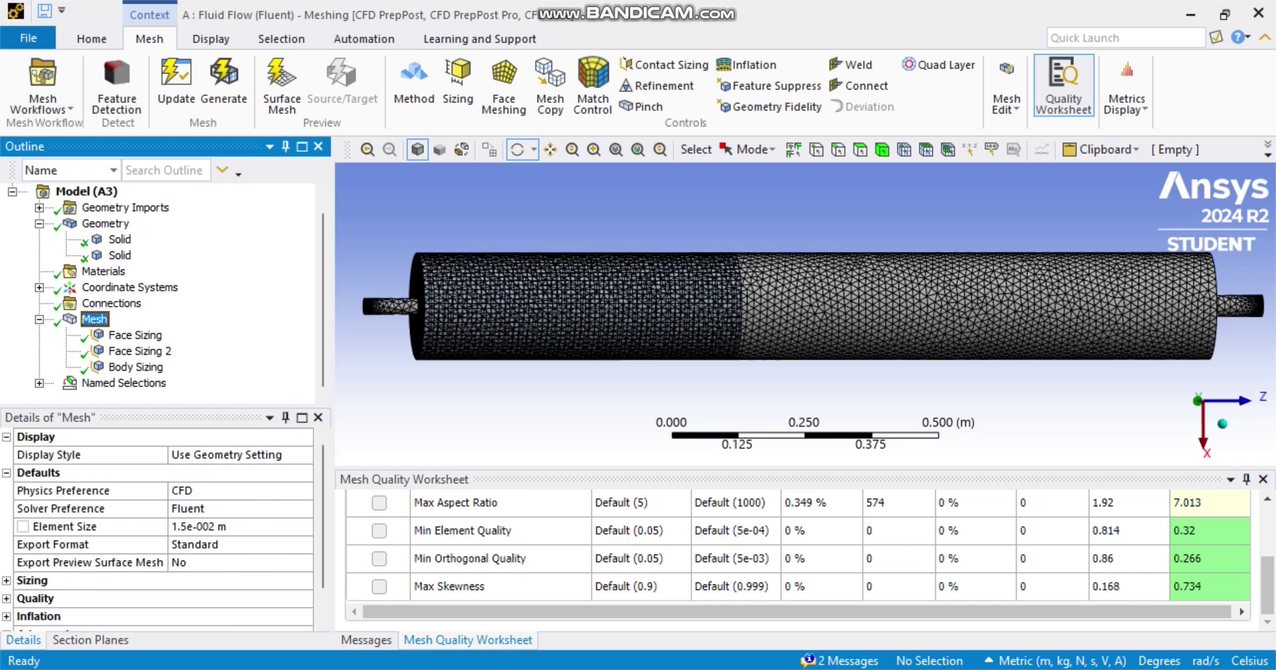
Step: Review the global Sizing and Quality settings of the mesh
left_click(6, 580)
scroll(163, 532, "down", 2)
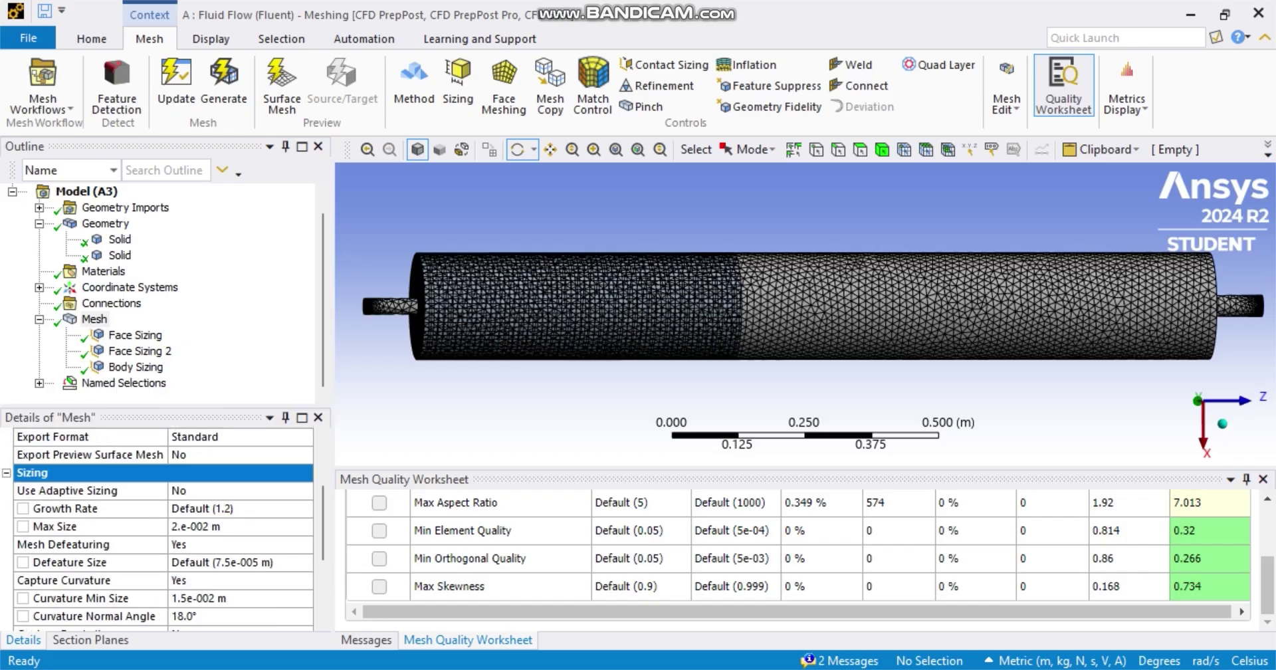
scroll(160, 505, "down", 1)
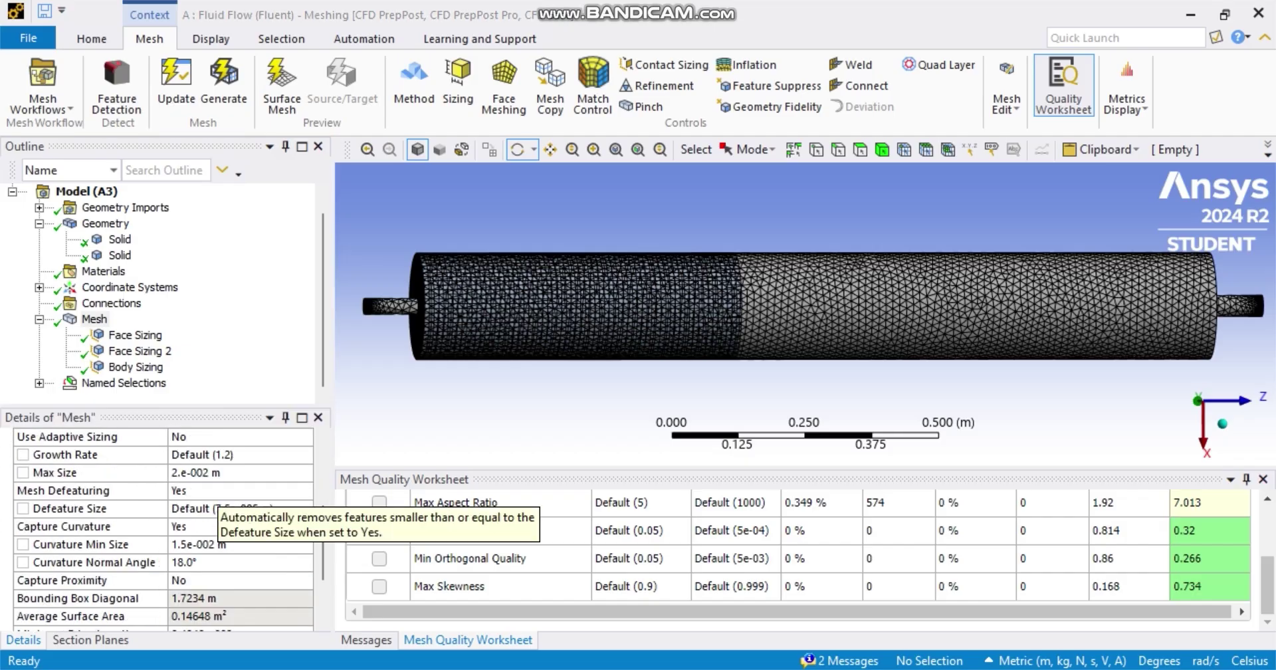
scroll(159, 506, "down", 1)
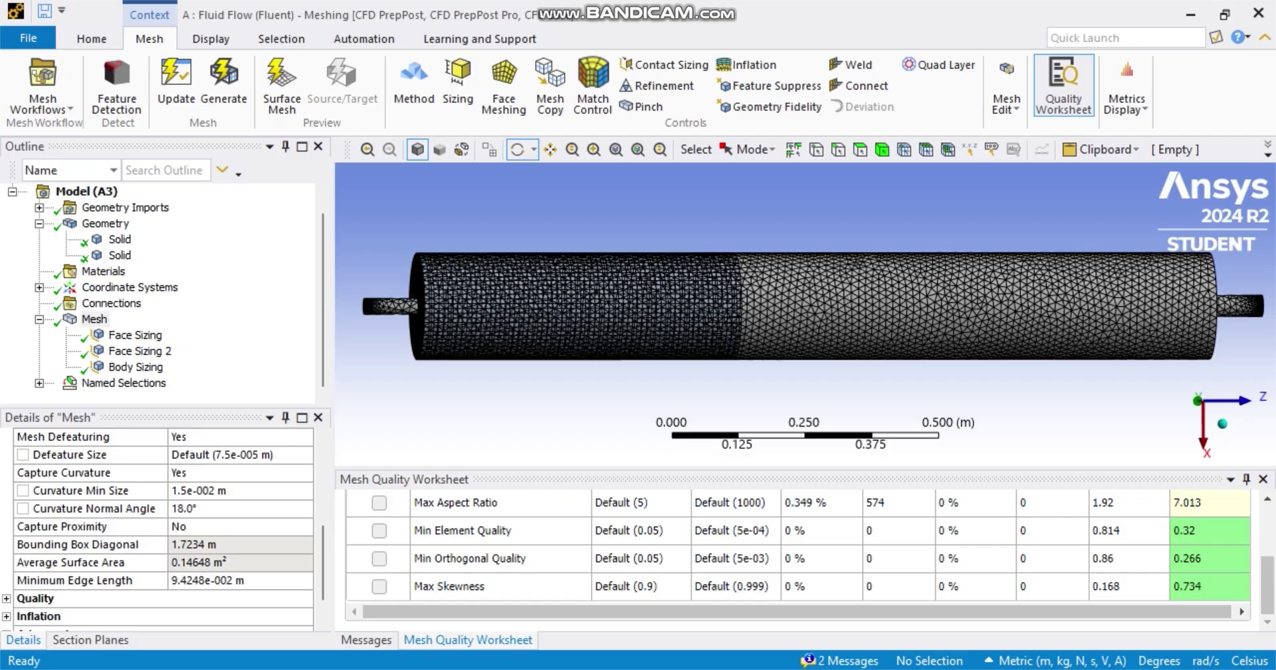
left_click(6, 599)
scroll(162, 528, "down", 2)
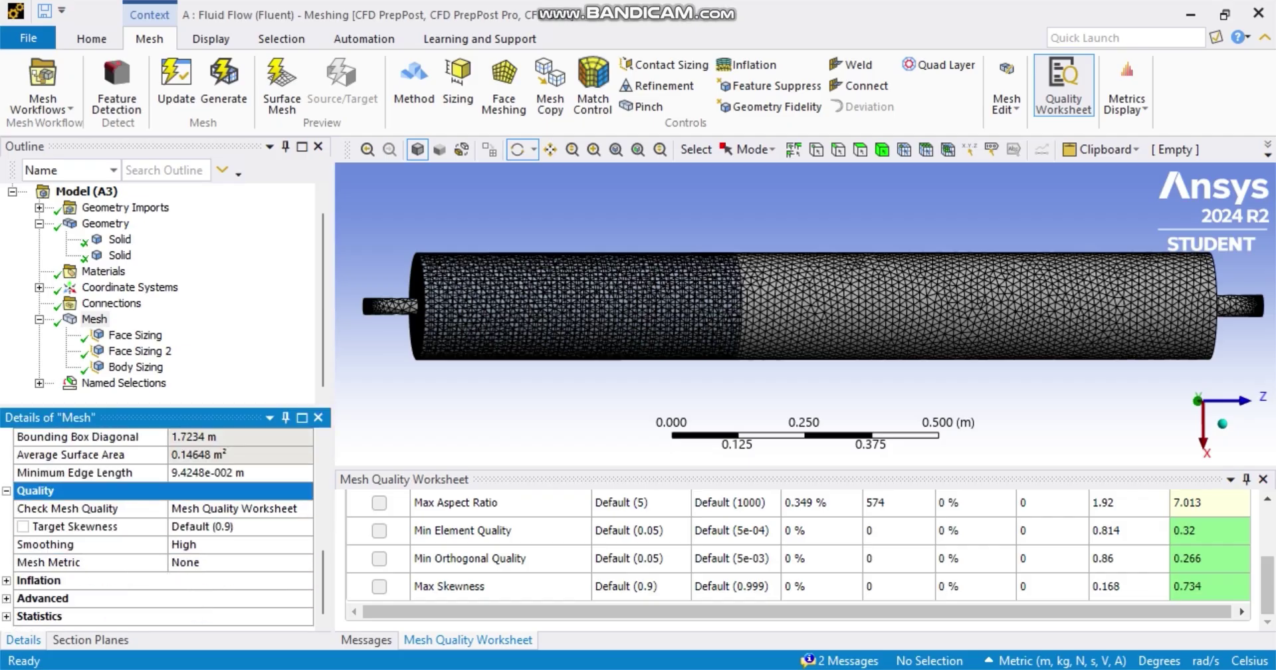
Step: Review the mesh's Inflation and Advanced settings and its node and element Statistics
left_click(6, 581)
scroll(163, 528, "down", 3)
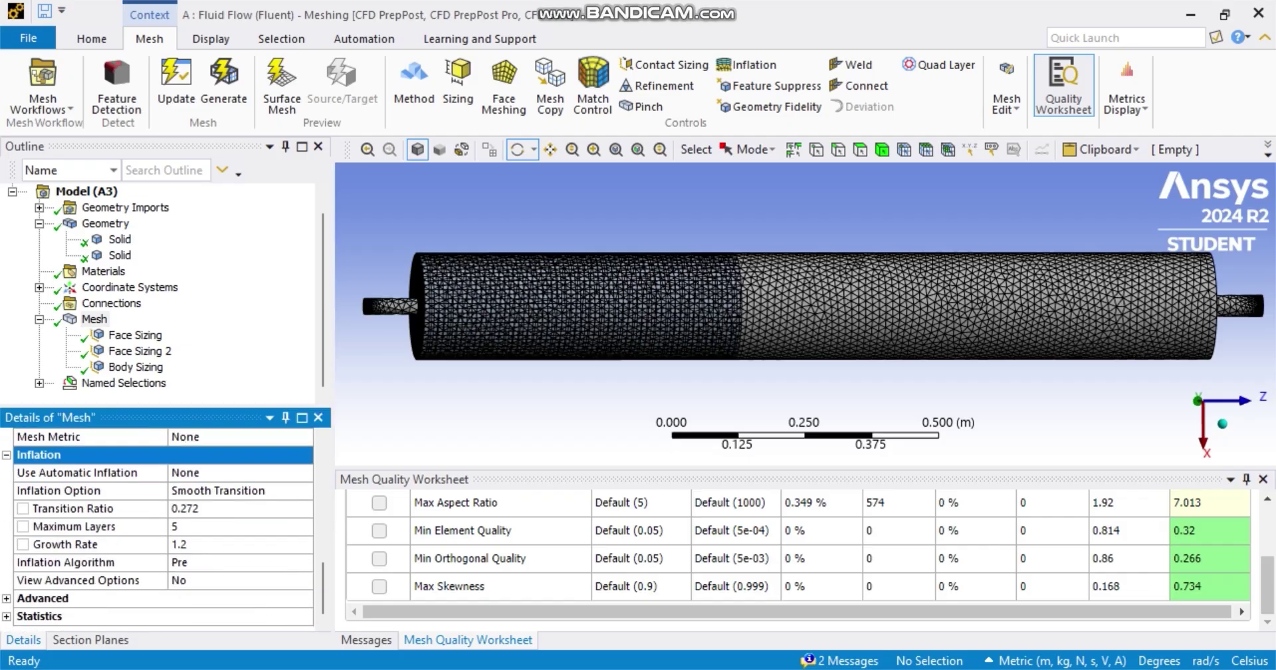
left_click(6, 598)
scroll(163, 529, "down", 3)
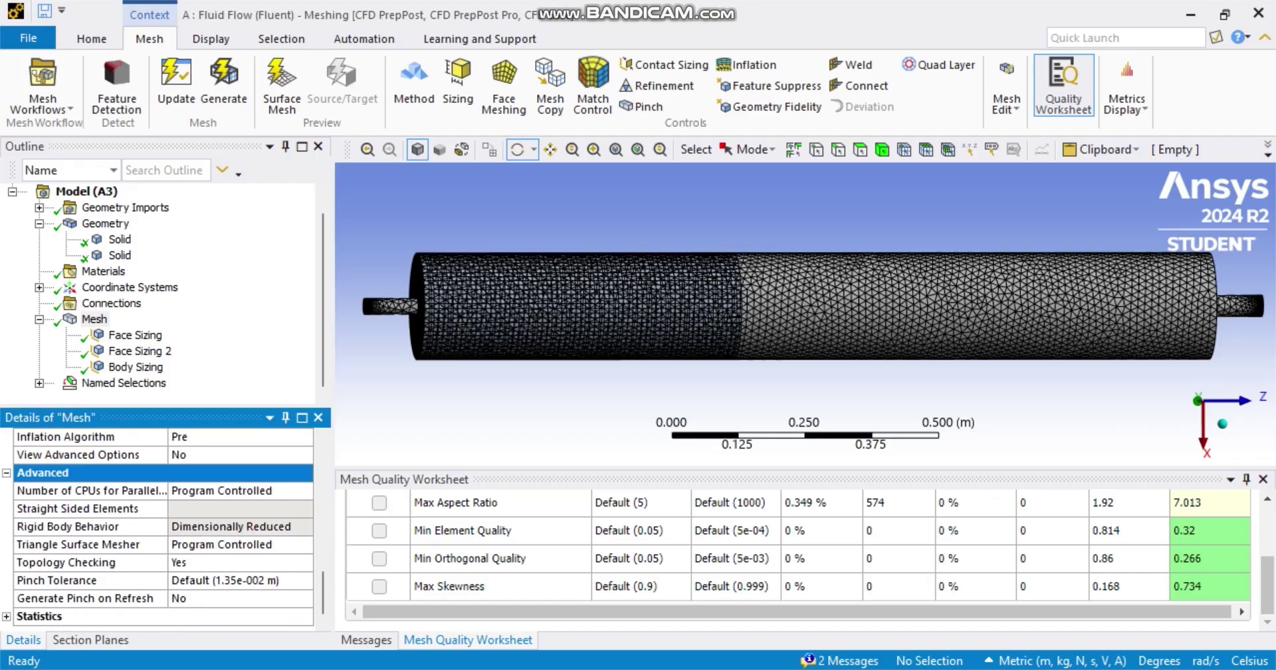
left_click(6, 616)
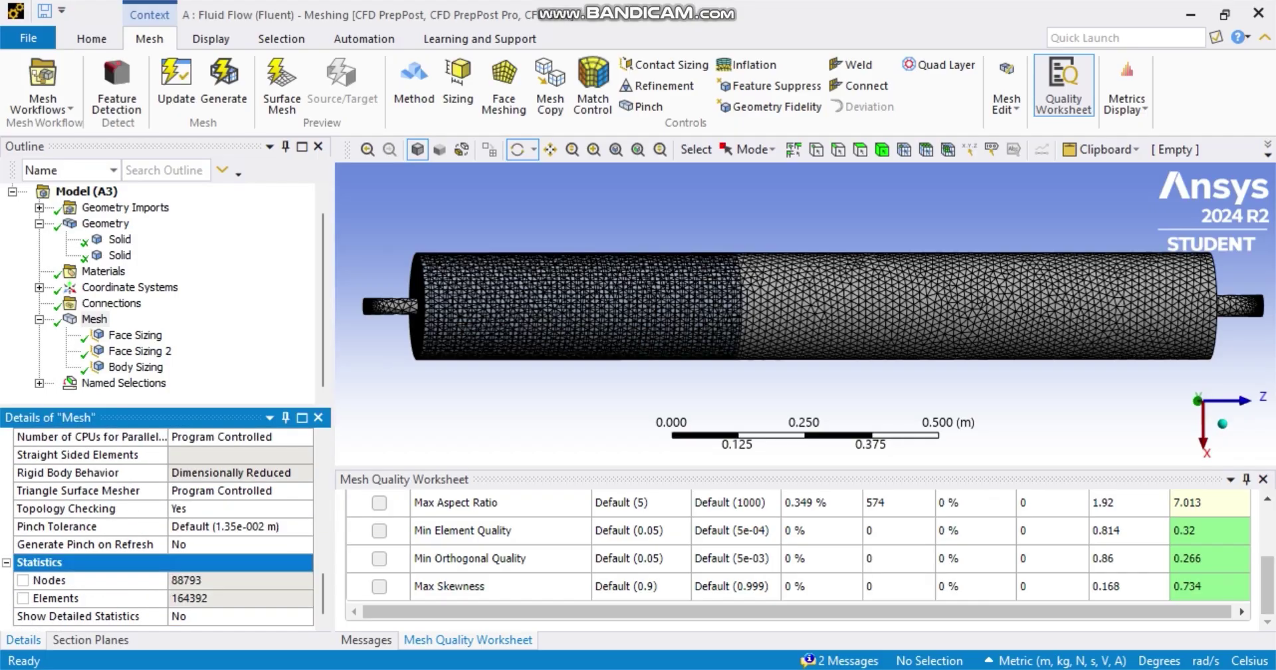
Step: Examine the complete reactor mesh from different angles and distances, including the catalyst section and both end pipes
scroll(888, 206, "up", 5)
scroll(889, 206, "down", 4)
scroll(1094, 414, "down", 5)
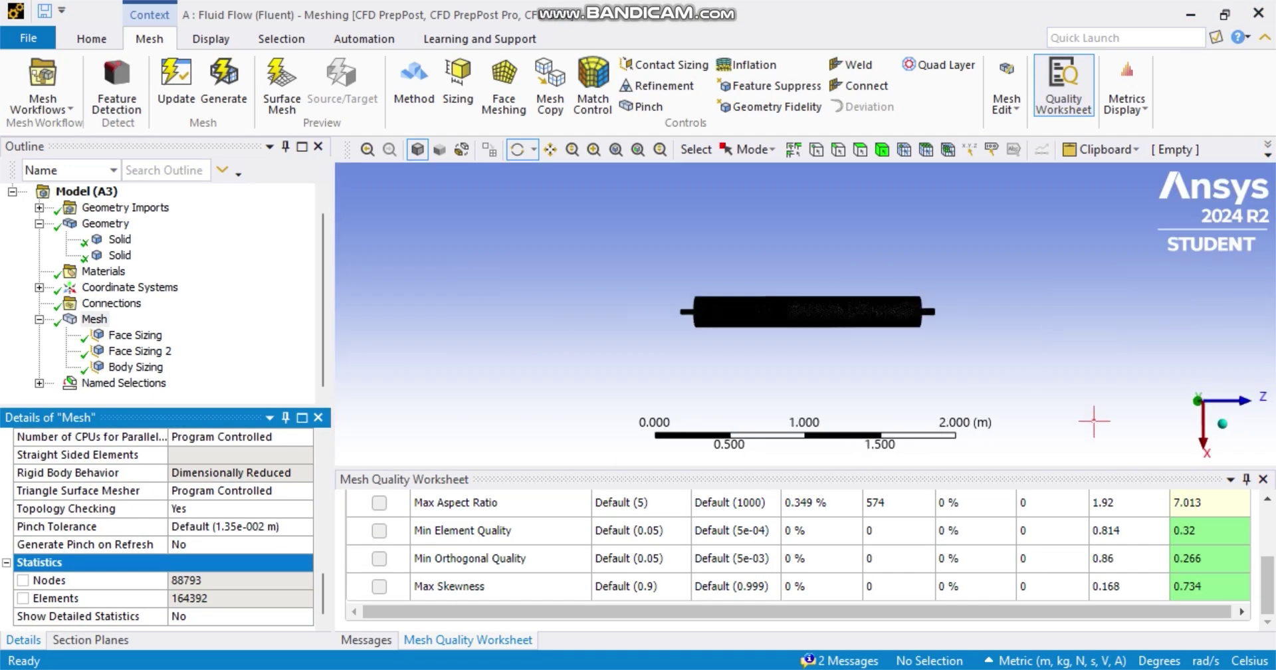
scroll(993, 412, "up", 5)
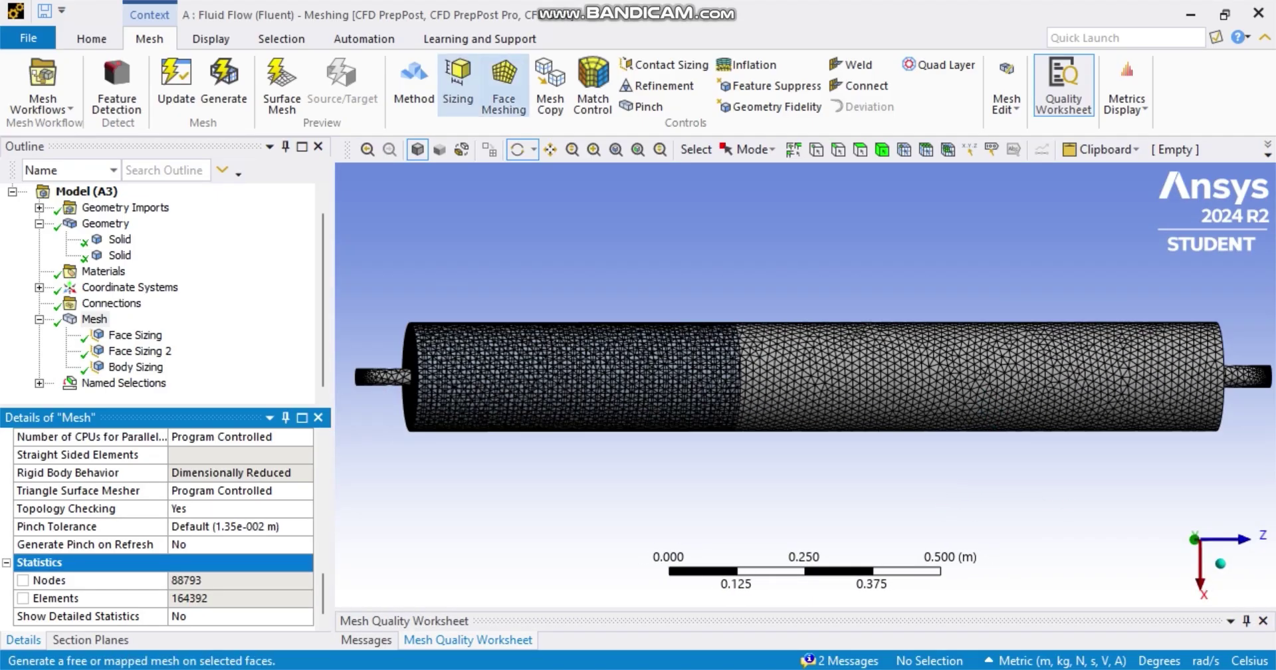
left_click_drag(609, 216, 658, 333)
left_click_drag(744, 292, 545, 525)
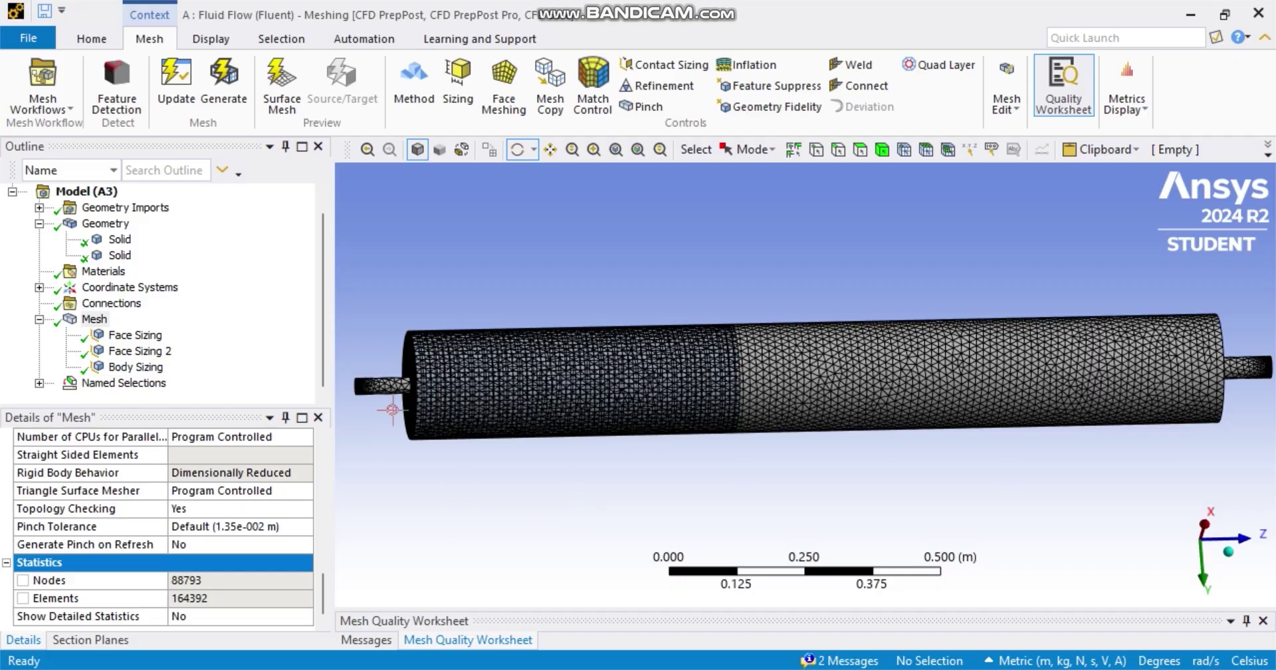
scroll(1017, 459, "up", 2)
scroll(1024, 469, "down", 3)
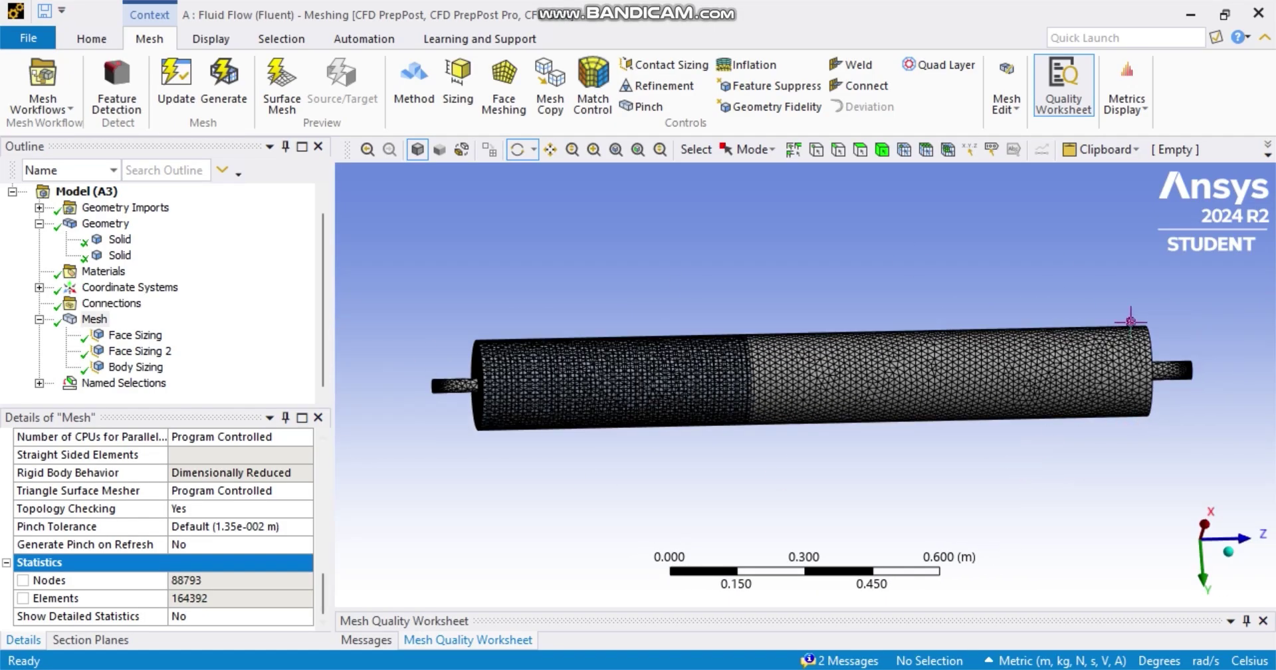